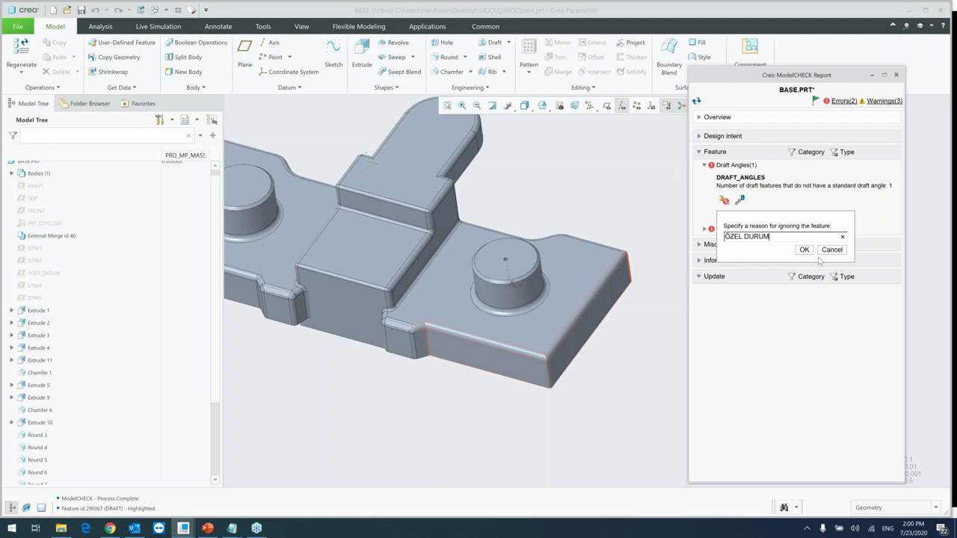
Confirm ignoring the non-standard draft feature with the reason "ÖZEL DURUM" and rerun ModelCHECK
{"action": "left_click", "coordinate": [804, 250]}
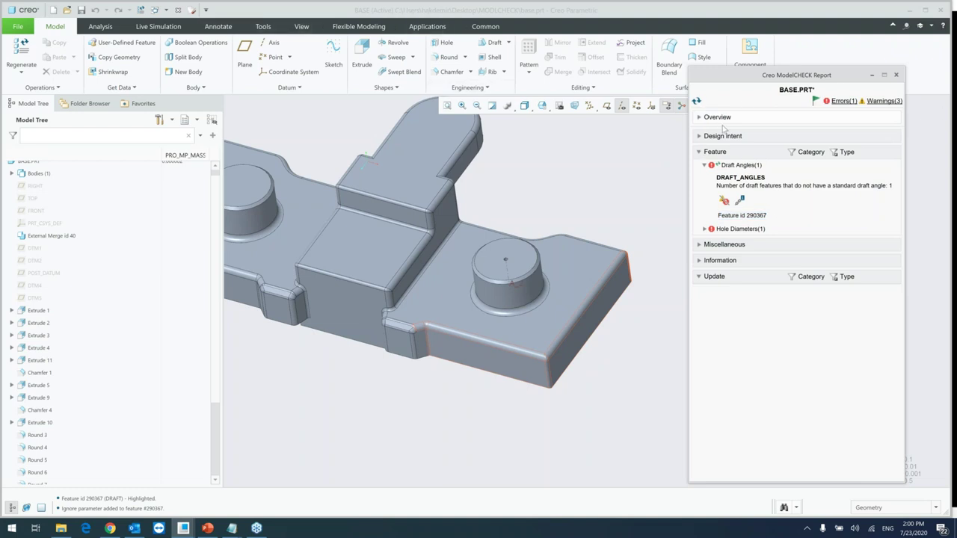
{"action": "left_click", "coordinate": [696, 101]}
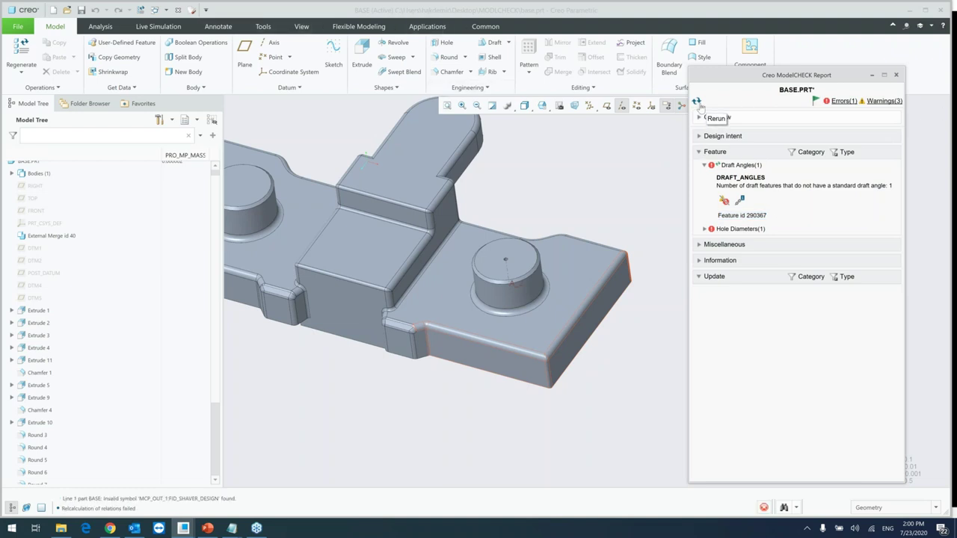
{"action": "left_click", "coordinate": [843, 101]}
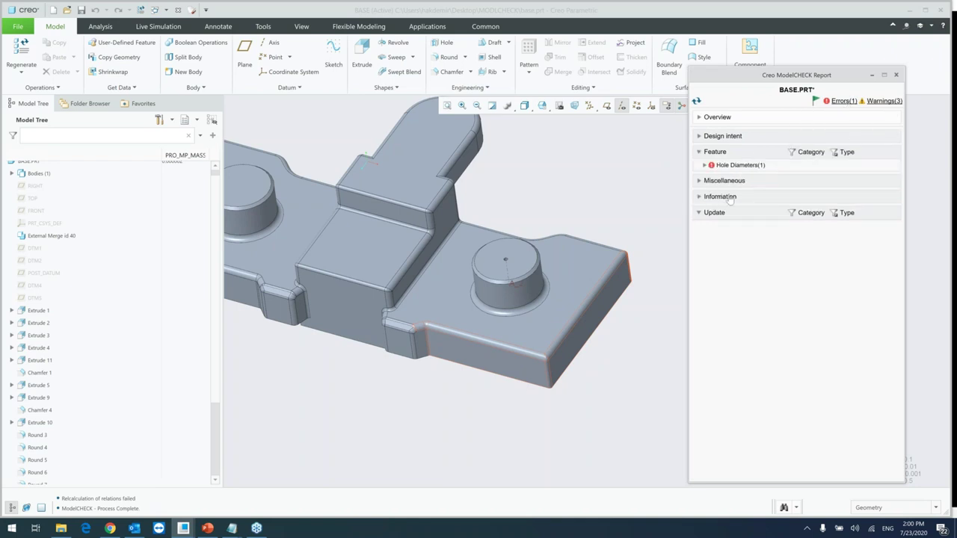
Examine the Ignore Features entry in the report's Information section for the ignored draft feature and its comment
{"action": "left_click", "coordinate": [698, 197]}
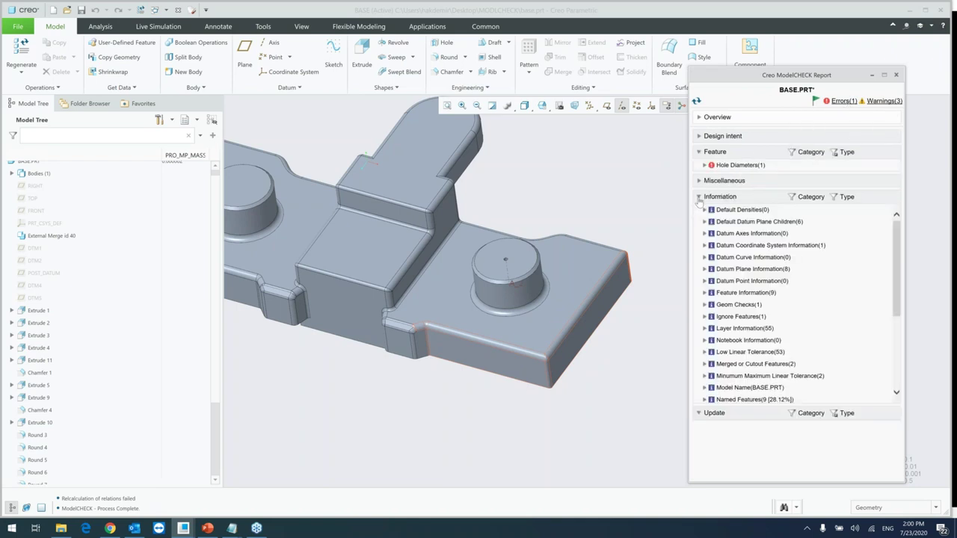
{"action": "left_click", "coordinate": [704, 317]}
{"action": "scroll", "coordinate": [707, 322], "scroll_direction": "down", "scroll_amount": 1}
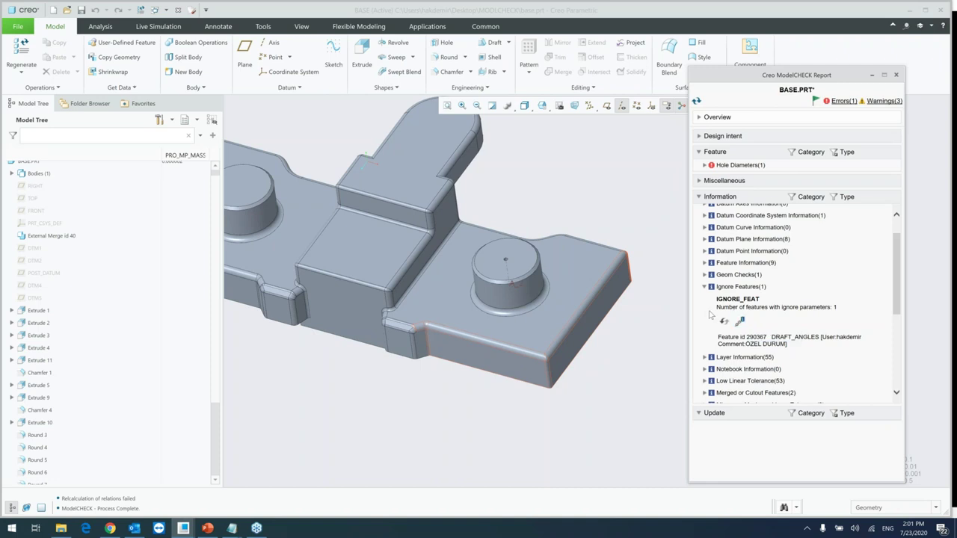
{"action": "scroll", "coordinate": [732, 277], "scroll_direction": "up", "scroll_amount": 2}
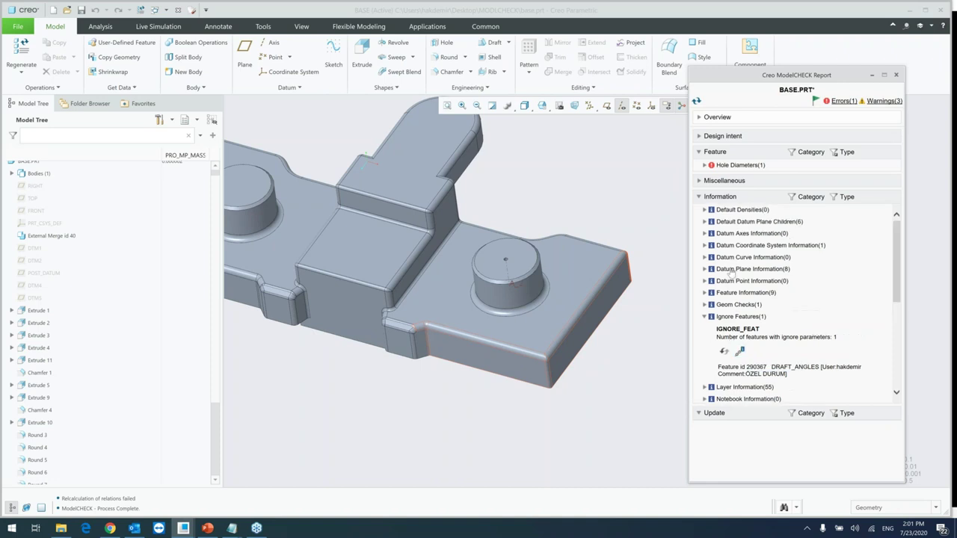
{"action": "left_click", "coordinate": [699, 197]}
Highlight the feature reported under Hole Diameters in the model and inspect it up close on the boss
{"action": "left_click", "coordinate": [703, 165]}
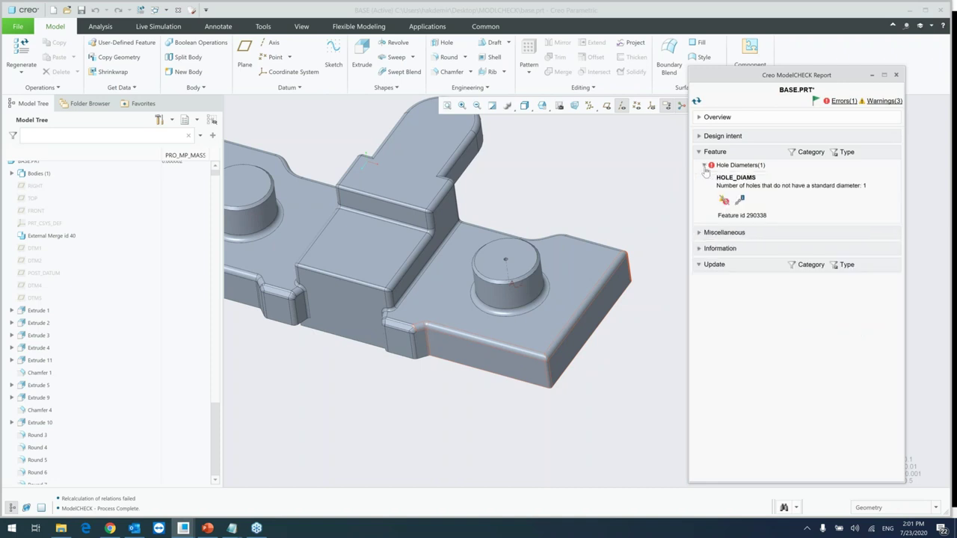
{"action": "left_click", "coordinate": [732, 216]}
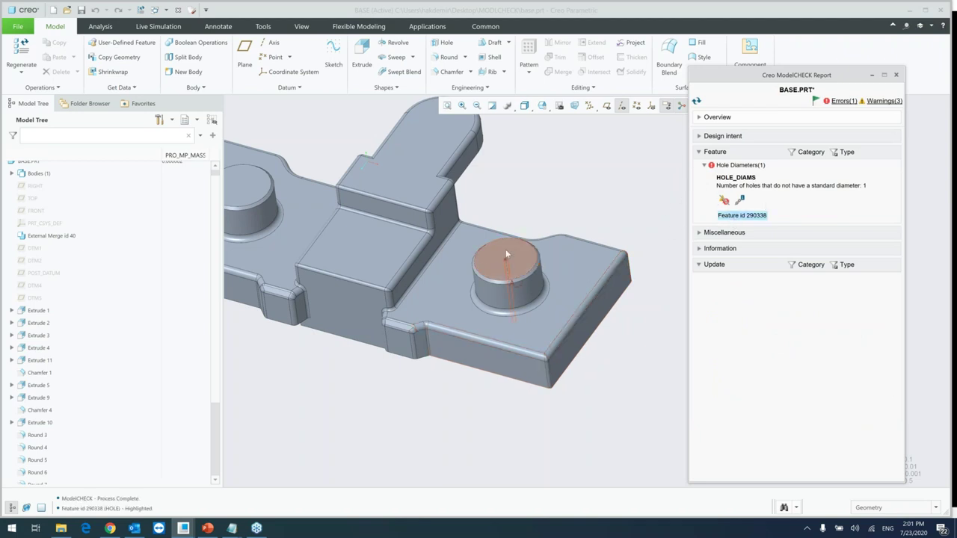
{"action": "scroll", "coordinate": [505, 254], "scroll_direction": "up", "scroll_amount": 5}
{"action": "middle_click_drag", "start_coordinate": [540, 258], "coordinate": [543, 277]}
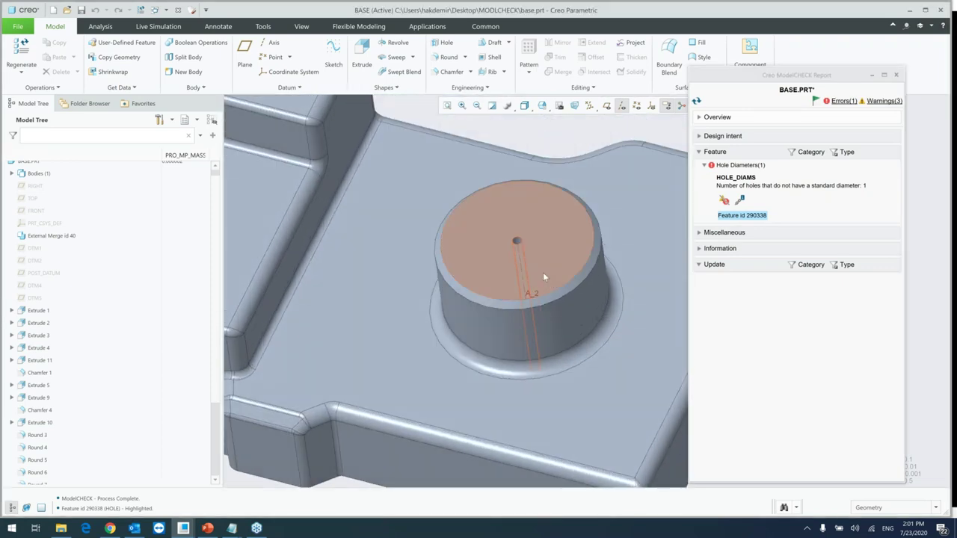
{"action": "middle_click_drag", "start_coordinate": [539, 223], "coordinate": [321, 320]}
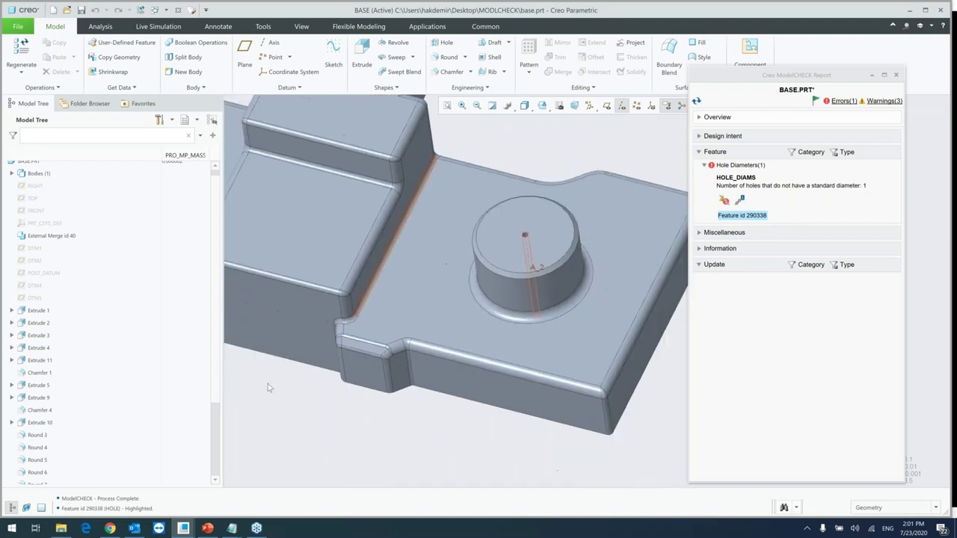
Switch to Notepad and view the standard draft angles in angles.txt
{"action": "left_click", "coordinate": [231, 529]}
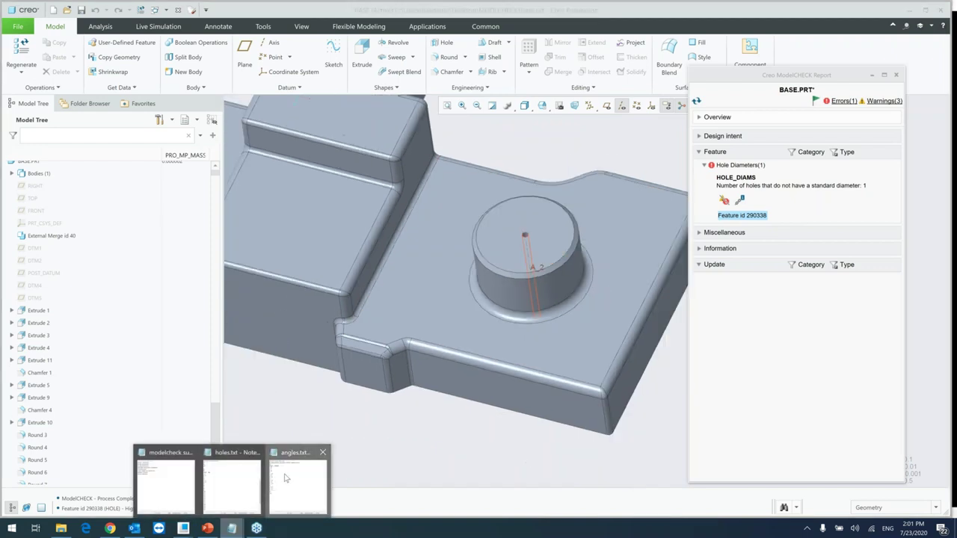
{"action": "left_click", "coordinate": [297, 482]}
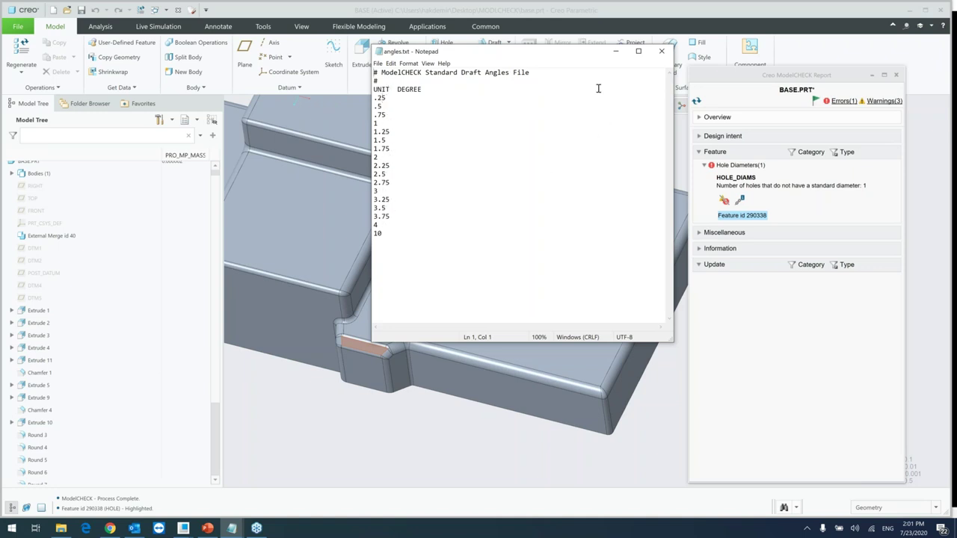
{"action": "left_click", "coordinate": [614, 51]}
Review the standard hole sizes in inches and millimetres in holes.txt
{"action": "mouse_move", "coordinate": [238, 516]}
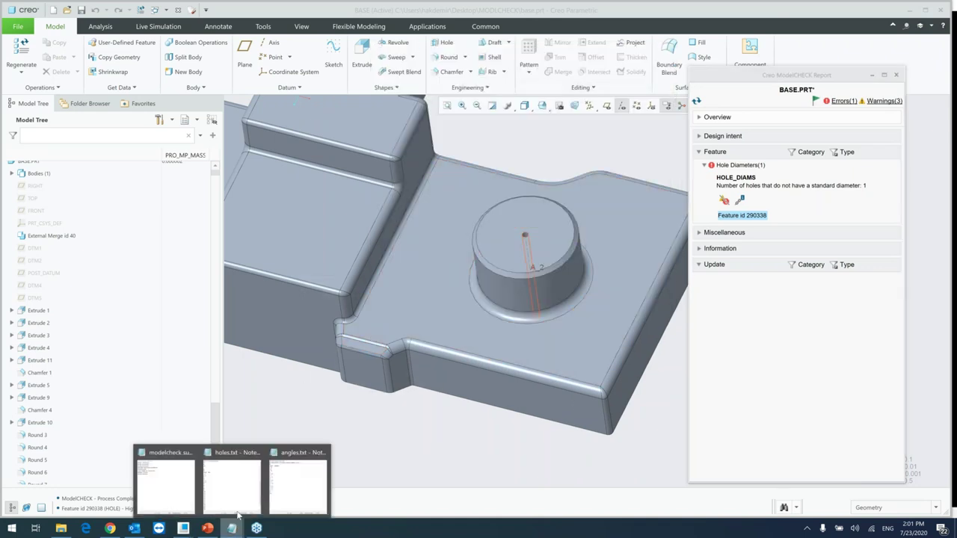
{"action": "left_click", "coordinate": [237, 495]}
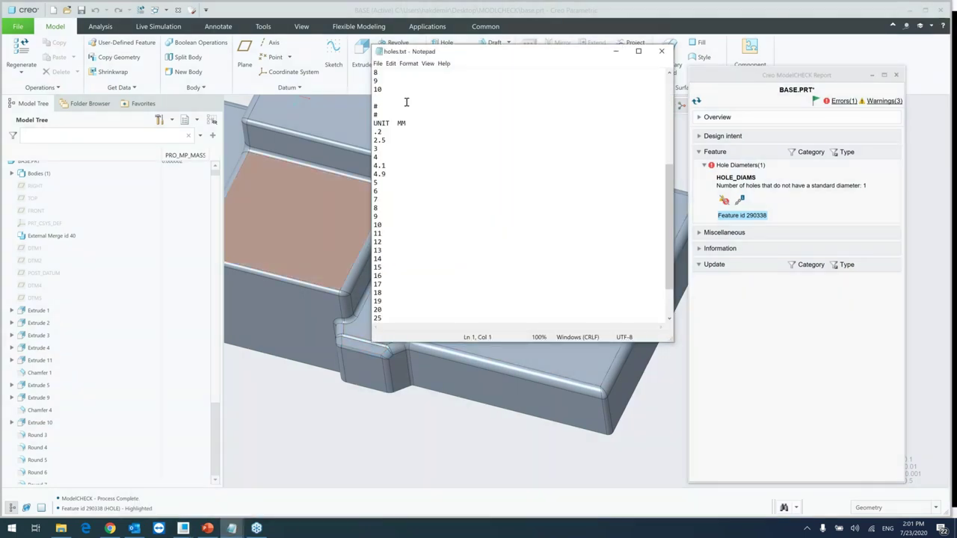
{"action": "scroll", "coordinate": [427, 142], "scroll_direction": "up", "scroll_amount": 7}
{"action": "scroll", "coordinate": [438, 244], "scroll_direction": "down", "scroll_amount": 1}
{"action": "scroll", "coordinate": [429, 216], "scroll_direction": "up", "scroll_amount": 1}
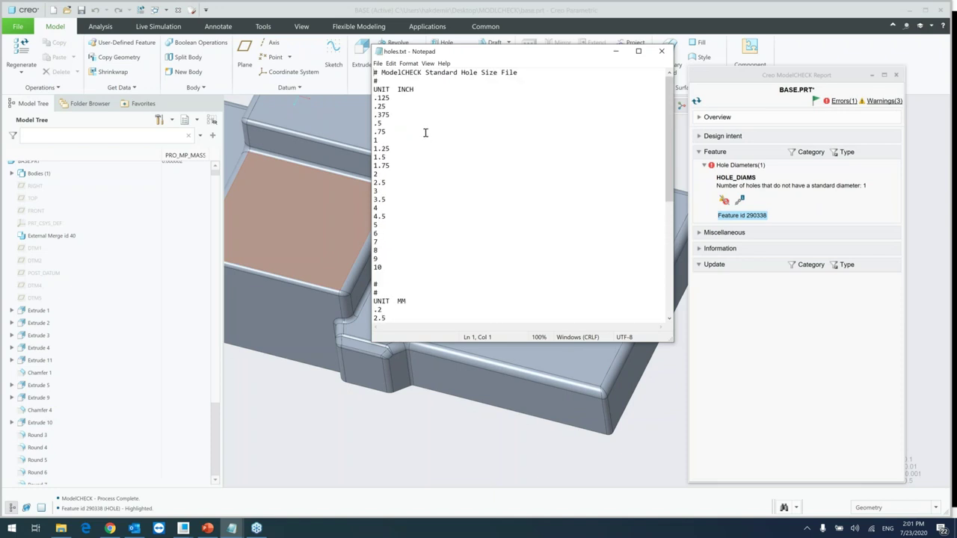
{"action": "scroll", "coordinate": [448, 184], "scroll_direction": "down", "scroll_amount": 4}
{"action": "scroll", "coordinate": [419, 191], "scroll_direction": "down", "scroll_amount": 1}
{"action": "scroll", "coordinate": [402, 199], "scroll_direction": "down", "scroll_amount": 1}
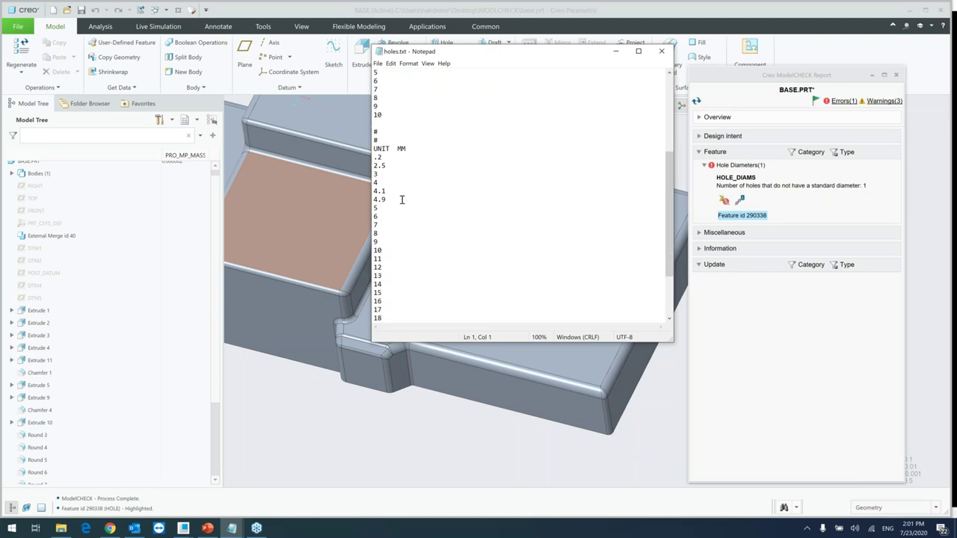
{"action": "scroll", "coordinate": [401, 200], "scroll_direction": "down", "scroll_amount": 1}
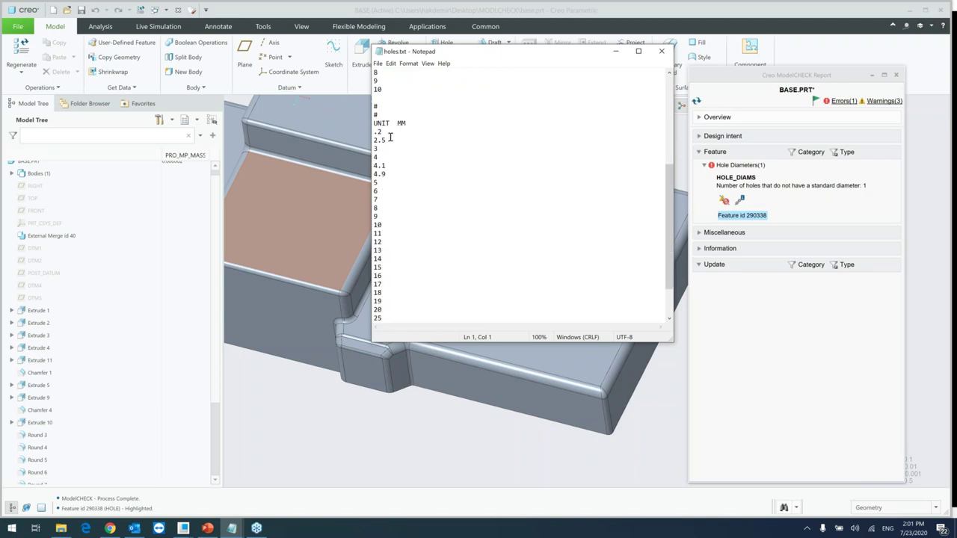
{"action": "scroll", "coordinate": [391, 129], "scroll_direction": "down", "scroll_amount": 1}
{"action": "scroll", "coordinate": [388, 117], "scroll_direction": "down", "scroll_amount": 1}
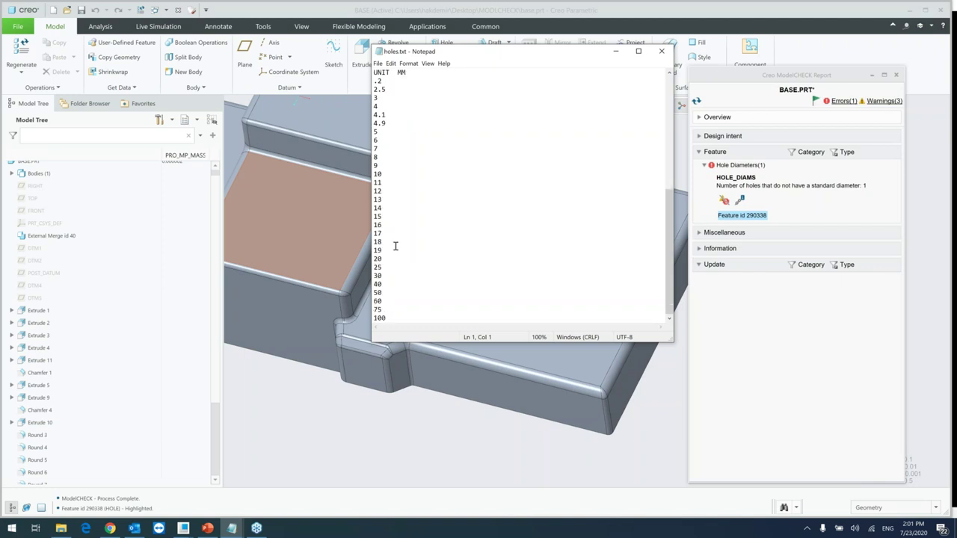
{"action": "scroll", "coordinate": [407, 275], "scroll_direction": "up", "scroll_amount": 2}
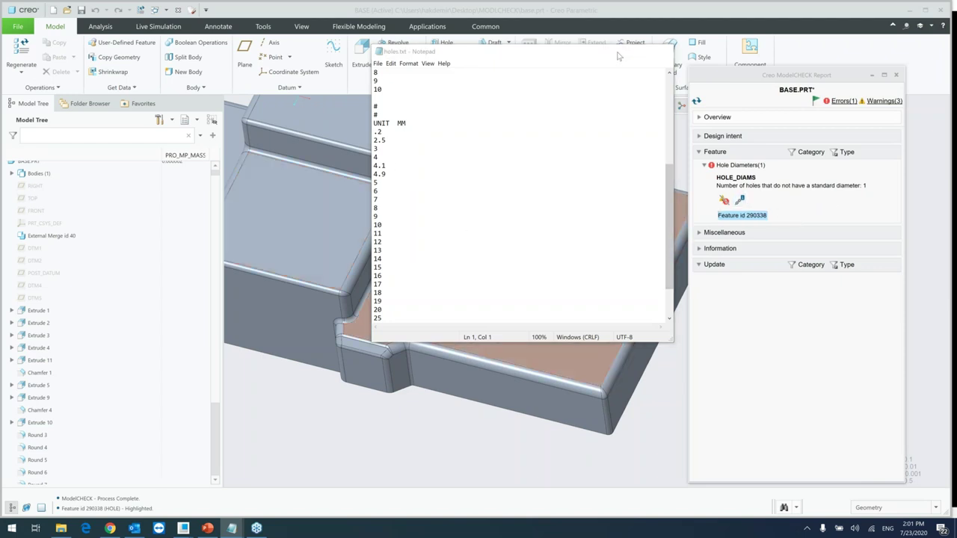
{"action": "left_click", "coordinate": [616, 51]}
Redefine Hole 1 with the diameter 0.2 from the standard sizes in holes.txt and rerun ModelCHECK
{"action": "scroll", "coordinate": [96, 422], "scroll_direction": "down", "scroll_amount": 3}
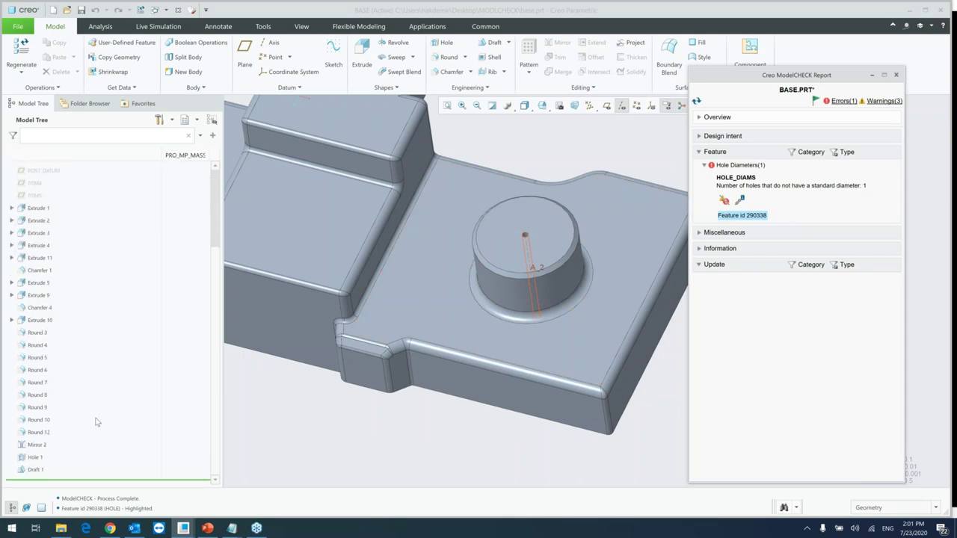
{"action": "left_click", "coordinate": [34, 457]}
{"action": "left_click", "coordinate": [59, 407]}
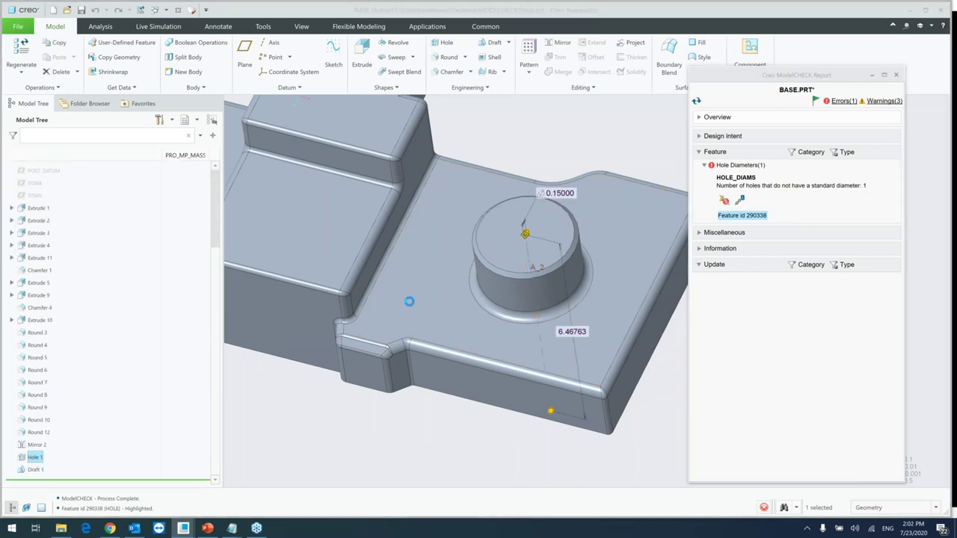
{"action": "mouse_move", "coordinate": [232, 527]}
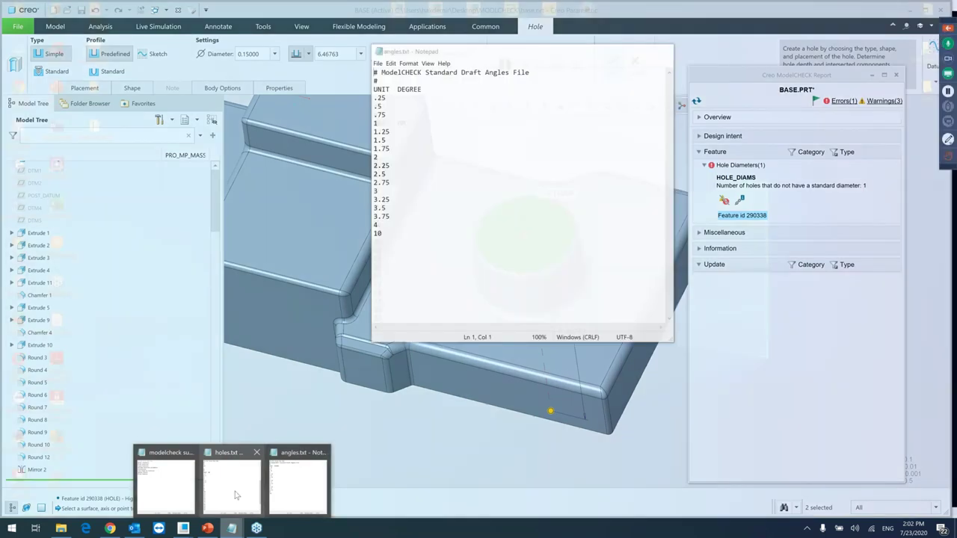
{"action": "left_click", "coordinate": [235, 495]}
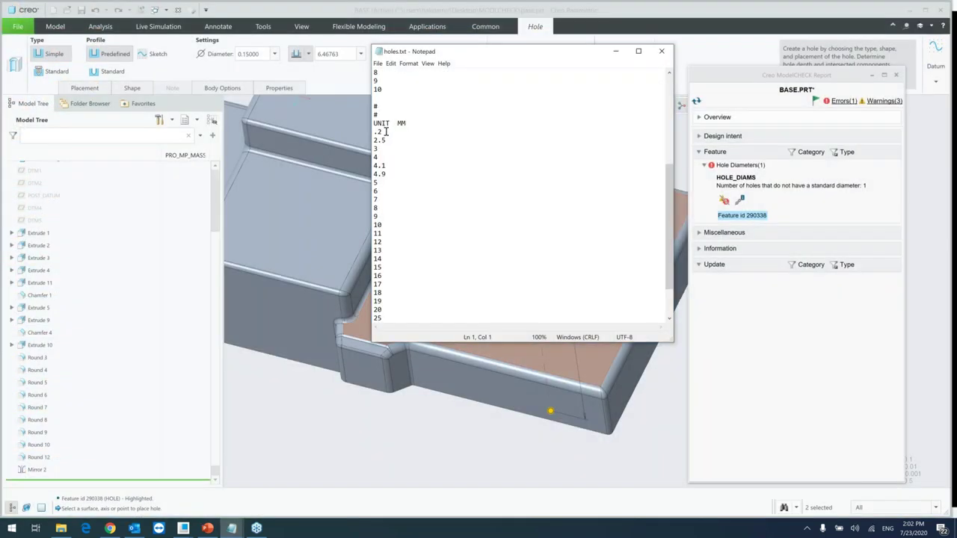
{"action": "left_click", "coordinate": [615, 51]}
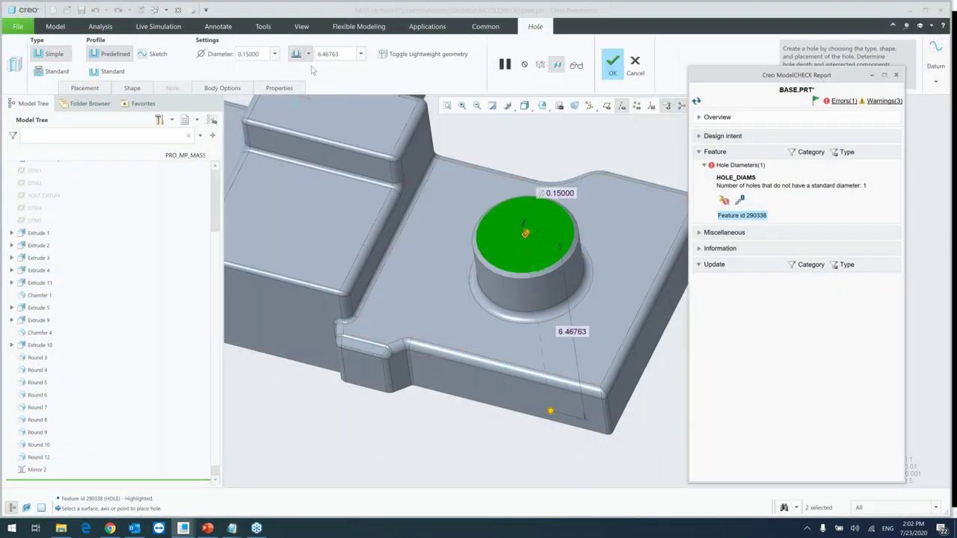
{"action": "left_click", "coordinate": [248, 54]}
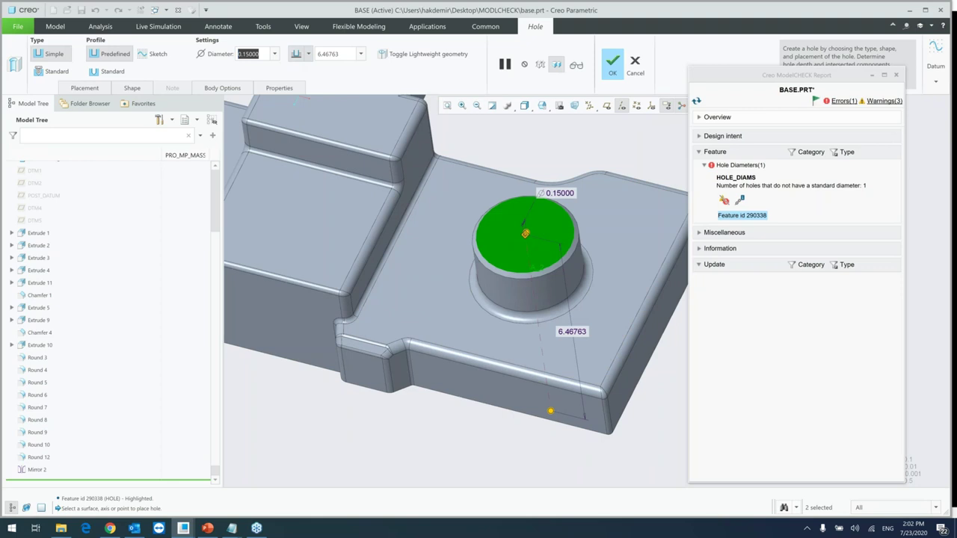
{"action": "type", "text": "0.2"}
{"action": "key", "text": "Return"}
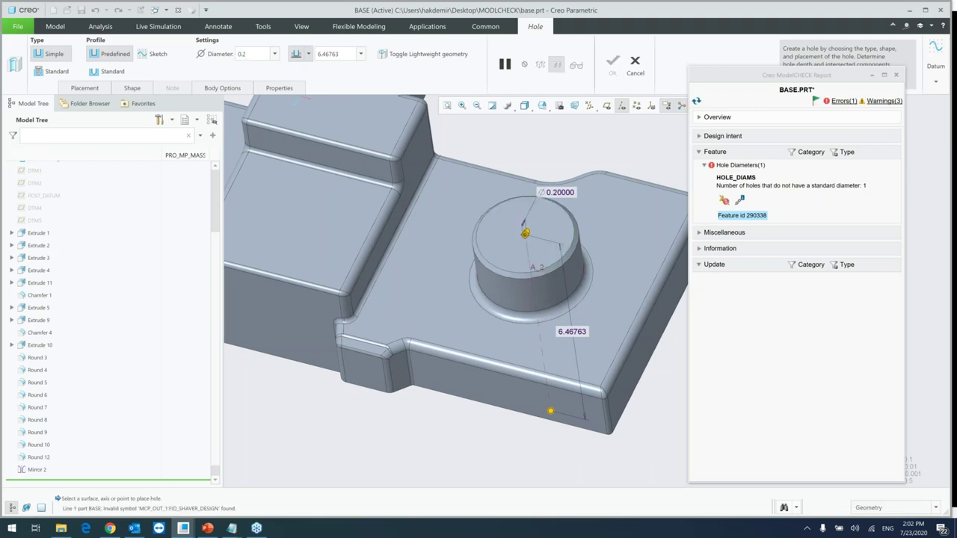
{"action": "left_click", "coordinate": [613, 65]}
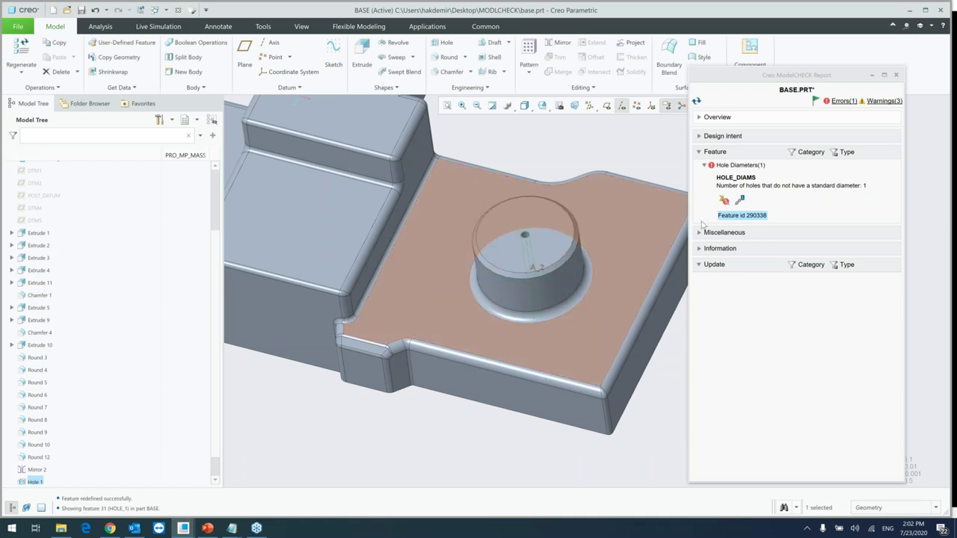
{"action": "left_click", "coordinate": [695, 102]}
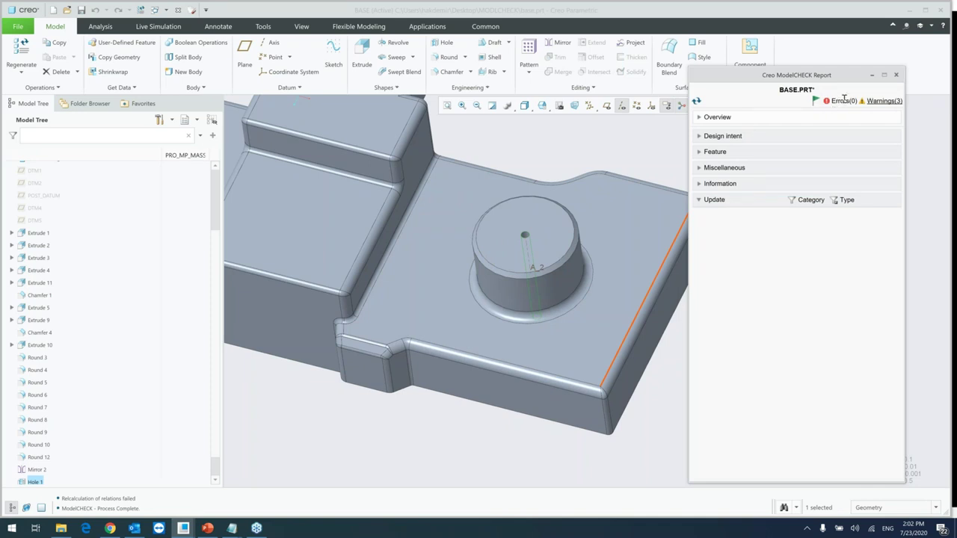
{"action": "scroll", "coordinate": [549, 216], "scroll_direction": "down", "scroll_amount": 5}
{"action": "middle_click_drag", "start_coordinate": [549, 216], "coordinate": [576, 346]}
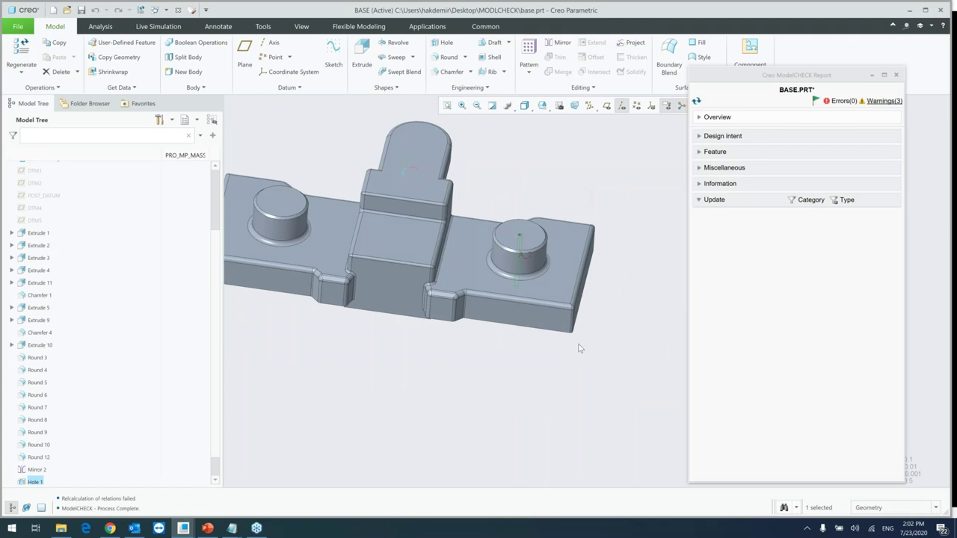
{"action": "scroll", "coordinate": [576, 340], "scroll_direction": "down", "scroll_amount": 3}
{"action": "scroll", "coordinate": [579, 309], "scroll_direction": "up", "scroll_amount": 3}
{"action": "middle_click_drag", "start_coordinate": [580, 310], "coordinate": [557, 287]}
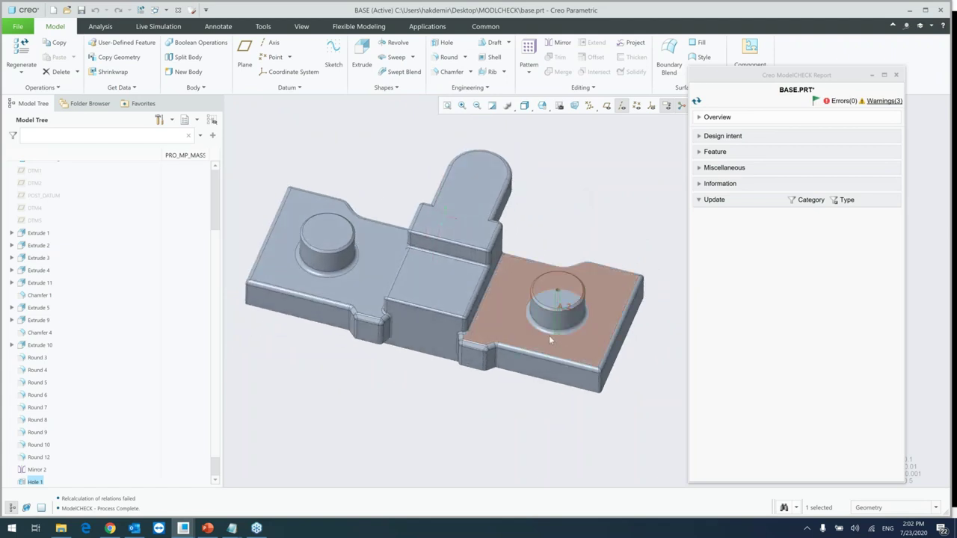
{"action": "scroll", "coordinate": [122, 385], "scroll_direction": "down", "scroll_amount": 2}
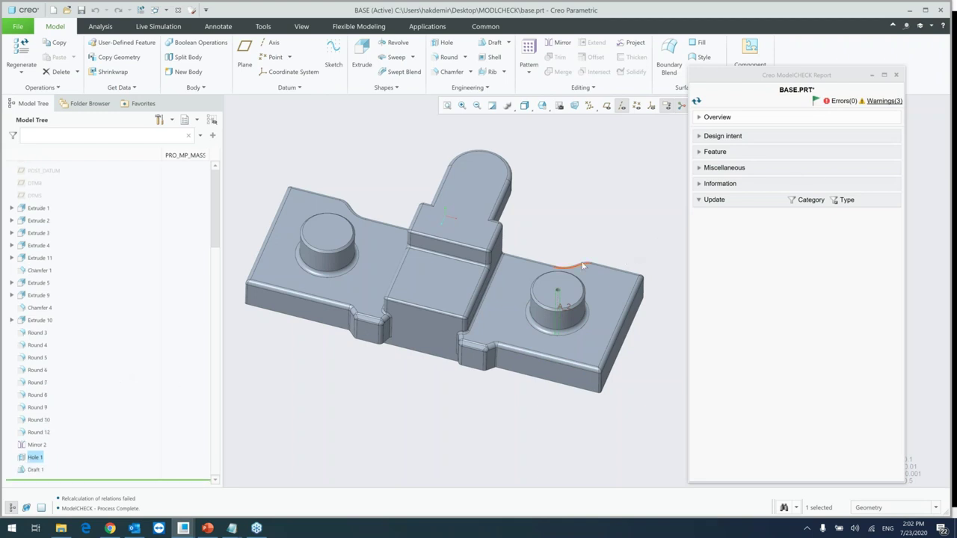
{"action": "scroll", "coordinate": [573, 272], "scroll_direction": "down", "scroll_amount": 1}
Start an Extrude sketch on the flat top face surrounding the boss with the hole
{"action": "left_click", "coordinate": [659, 367]}
{"action": "scroll", "coordinate": [561, 305], "scroll_direction": "down", "scroll_amount": 1}
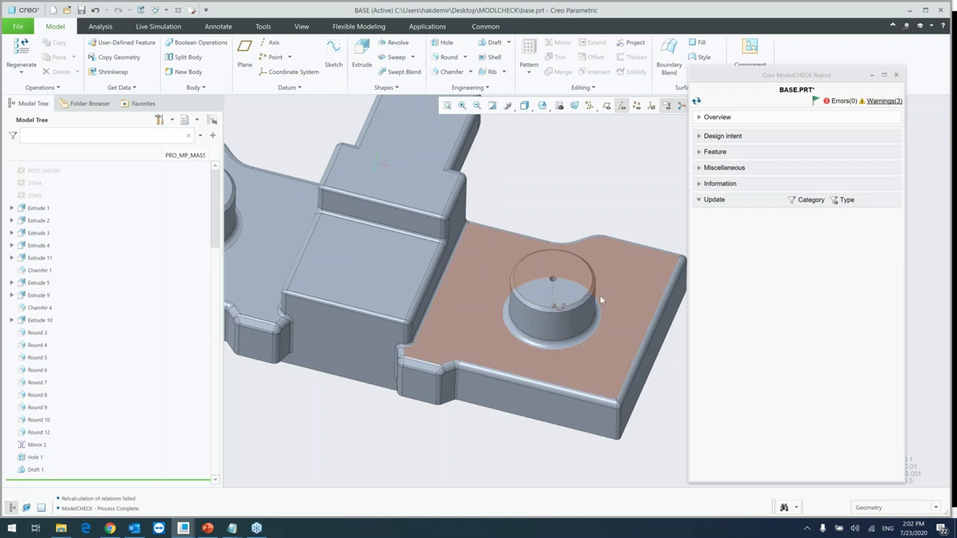
{"action": "left_click", "coordinate": [638, 271]}
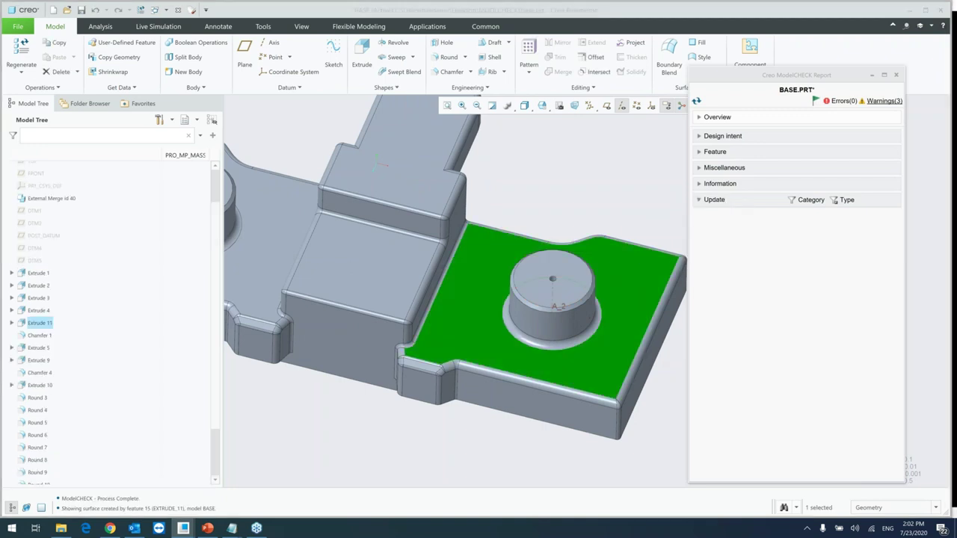
{"action": "left_click", "coordinate": [361, 56]}
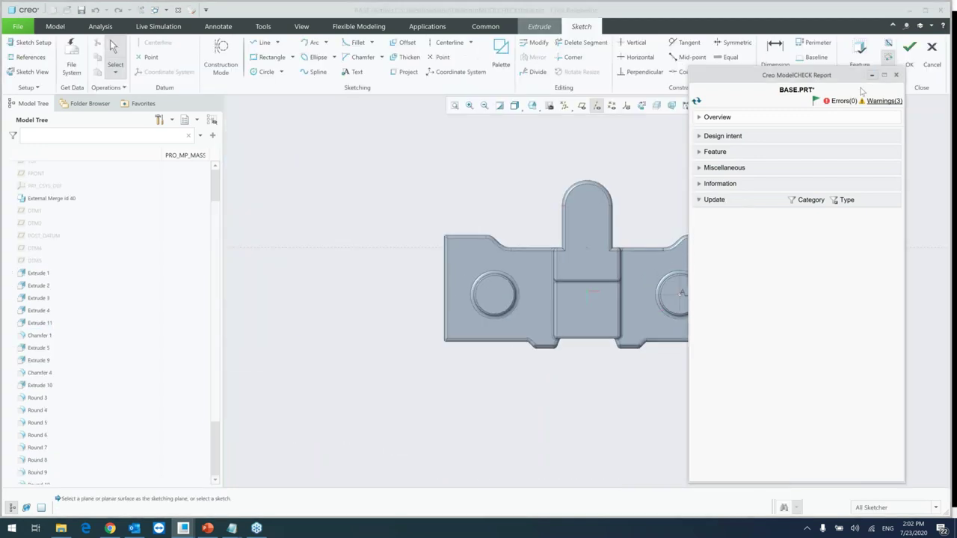
Close the ModelCHECK report to clear the view of the extrusion sketch
{"action": "left_click", "coordinate": [872, 75]}
{"action": "mouse_move", "coordinate": [182, 528]}
{"action": "left_click", "coordinate": [234, 480]}
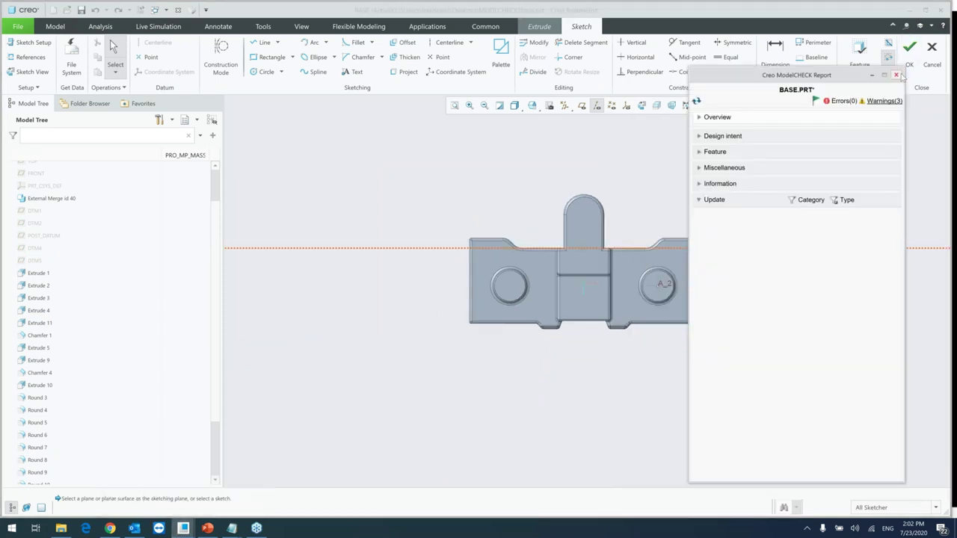
{"action": "left_click", "coordinate": [896, 74]}
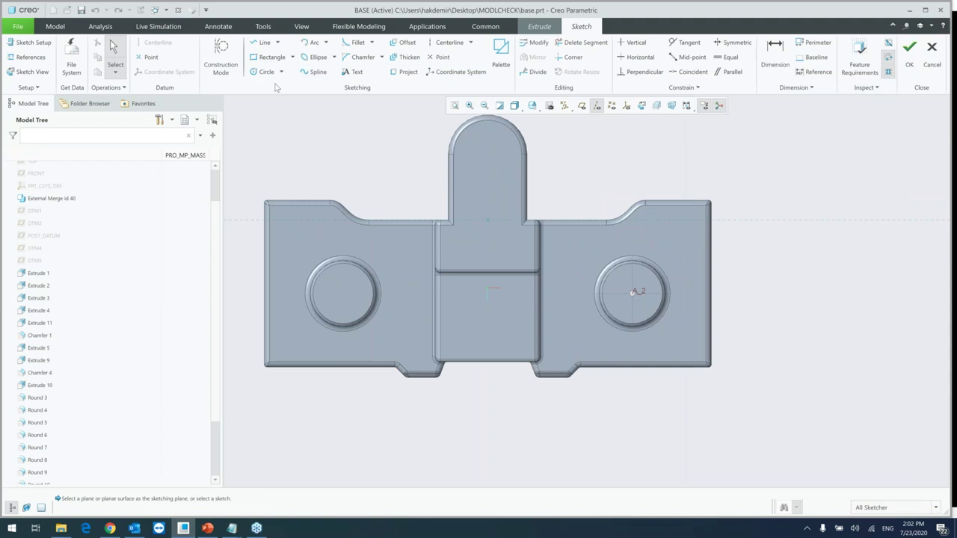
Sketch a circle about 0.59 in diameter near the outer corner of the face beyond the holed boss, and finish the sketch
{"action": "left_click", "coordinate": [263, 71]}
{"action": "scroll", "coordinate": [691, 232], "scroll_direction": "up", "scroll_amount": 3}
{"action": "left_click", "coordinate": [669, 228]}
{"action": "left_click", "coordinate": [674, 217]}
{"action": "middle_click", "coordinate": [741, 187]}
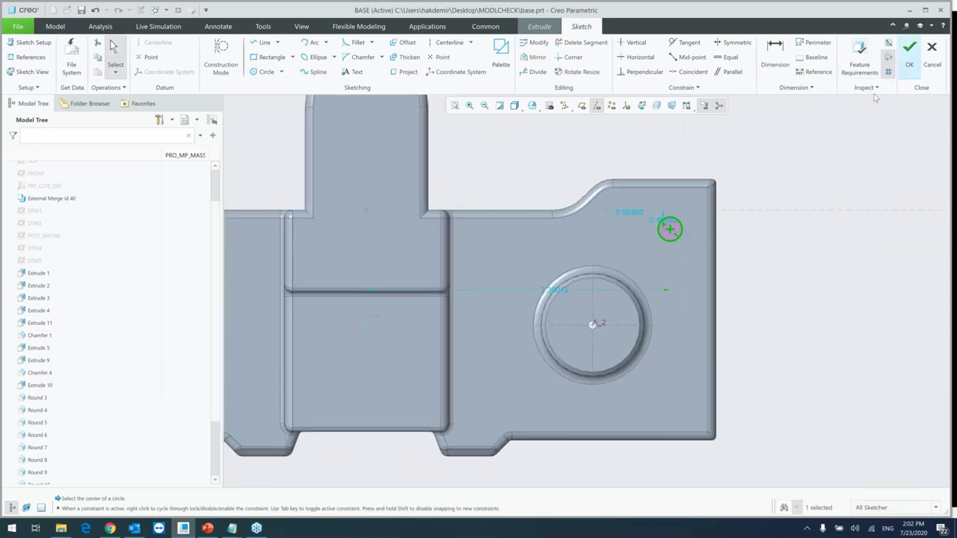
{"action": "left_click", "coordinate": [908, 65]}
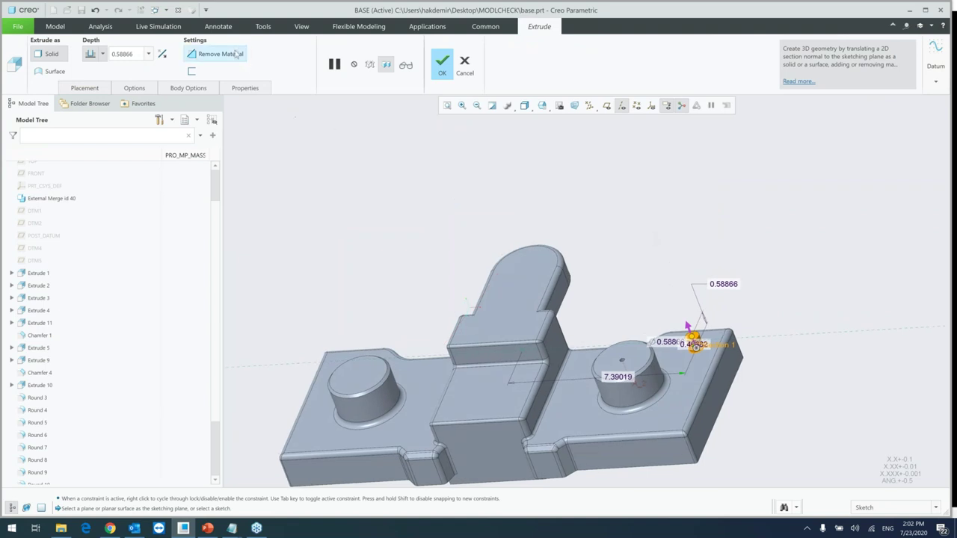
Extrude the small circle into the base as a material-removing cut about 0.59 deep
{"action": "left_click", "coordinate": [219, 54]}
{"action": "left_click", "coordinate": [162, 53]}
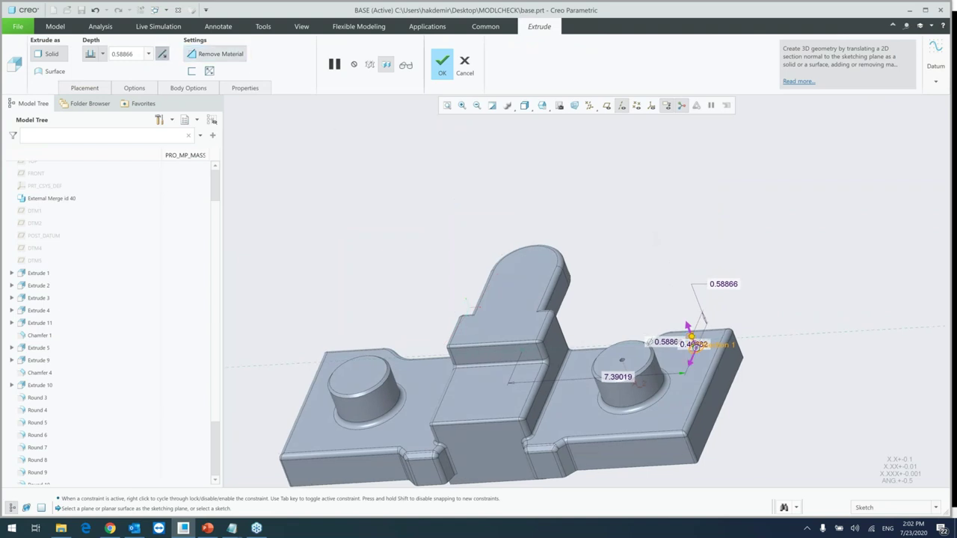
{"action": "left_click", "coordinate": [441, 66]}
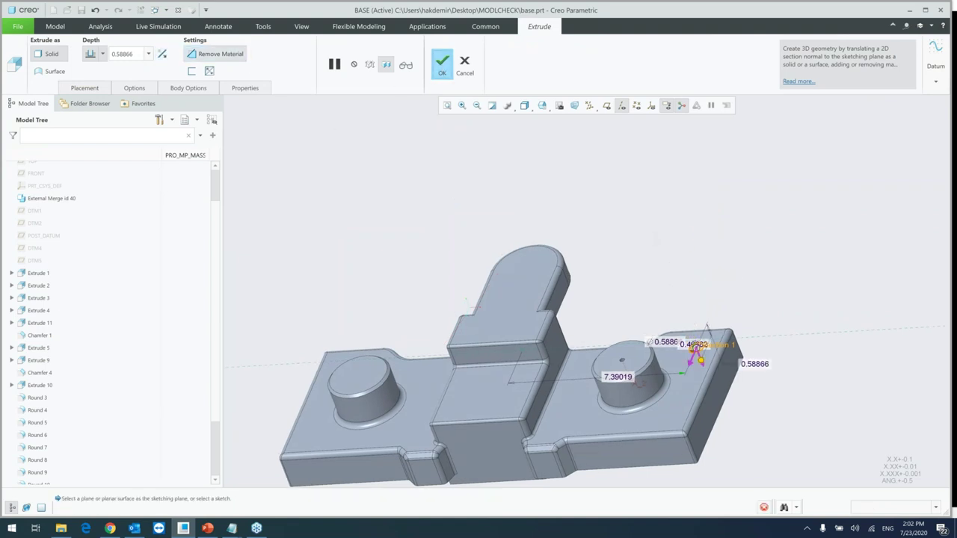
Sketch a circle about 1.28 in diameter, concentric with the small corner hole, on the same face for a new extrusion
{"action": "scroll", "coordinate": [686, 352], "scroll_direction": "up", "scroll_amount": 4}
{"action": "left_click", "coordinate": [707, 347]}
{"action": "left_click", "coordinate": [749, 315]}
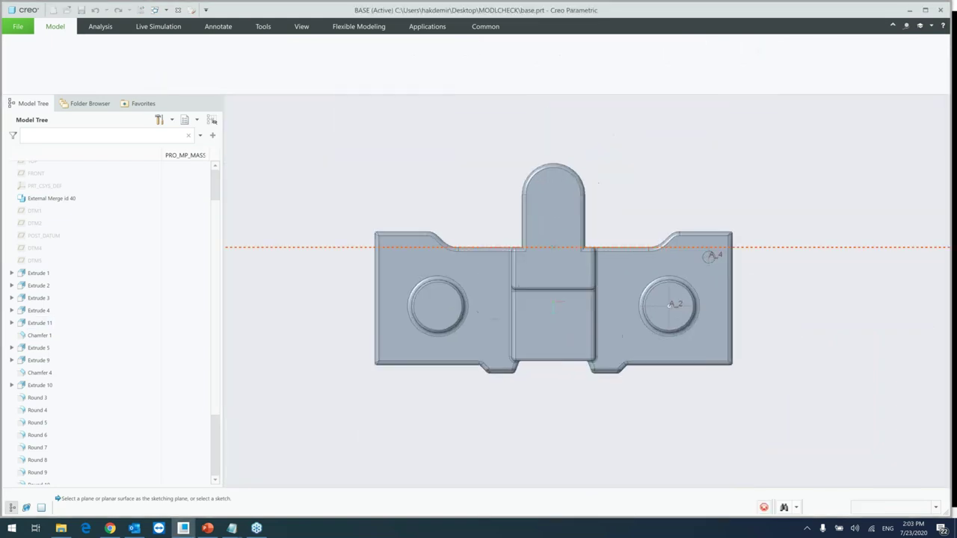
{"action": "scroll", "coordinate": [724, 258], "scroll_direction": "up", "scroll_amount": 5}
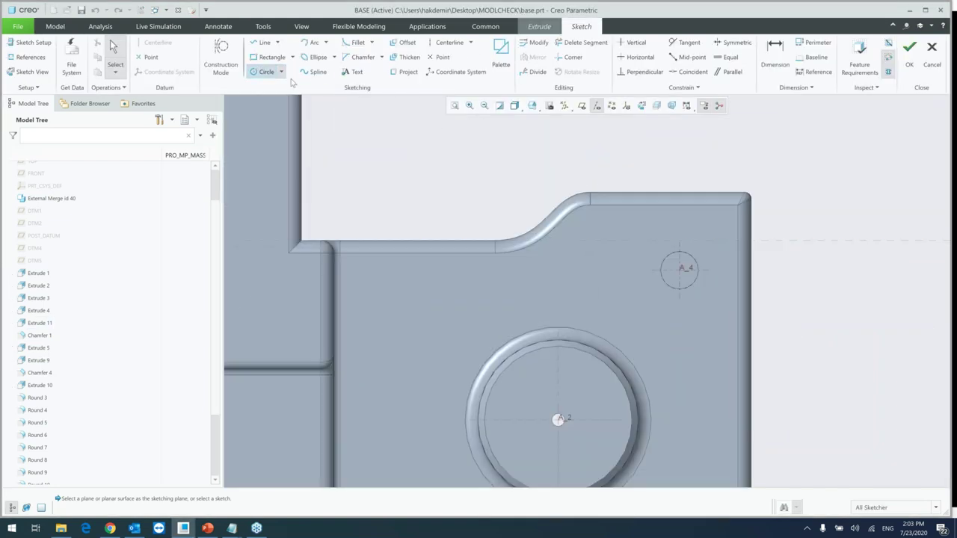
{"action": "left_click", "coordinate": [265, 71]}
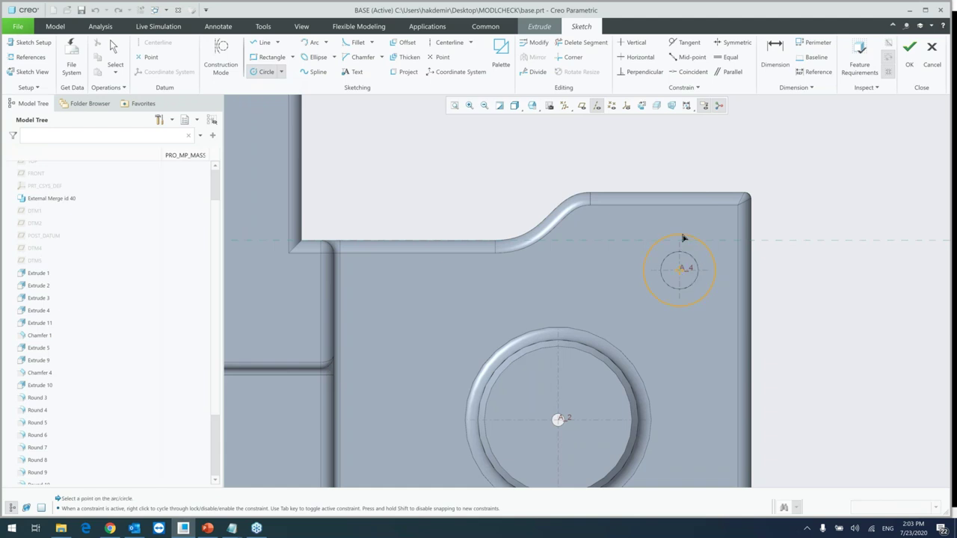
{"action": "left_click", "coordinate": [679, 269]}
{"action": "left_click", "coordinate": [684, 234]}
{"action": "middle_click", "coordinate": [705, 175]}
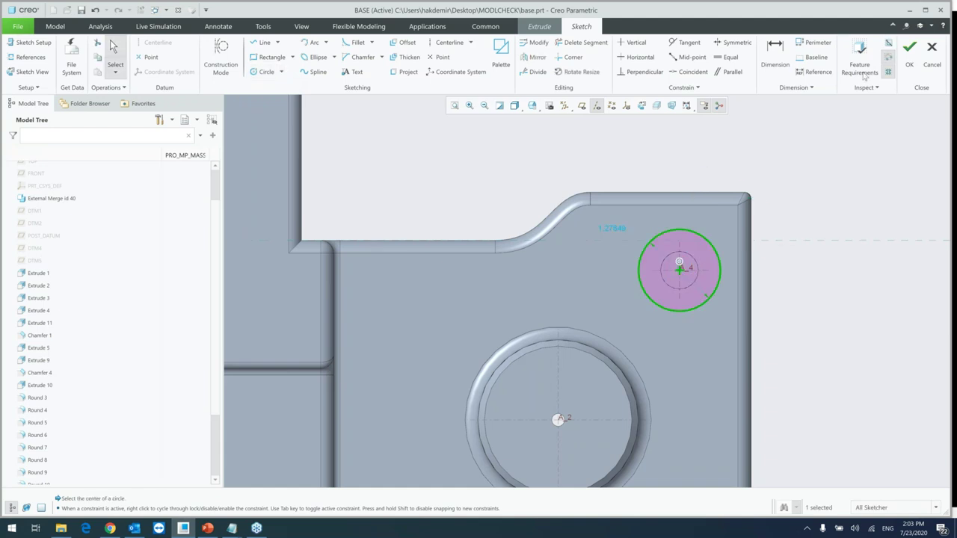
{"action": "left_click", "coordinate": [909, 54]}
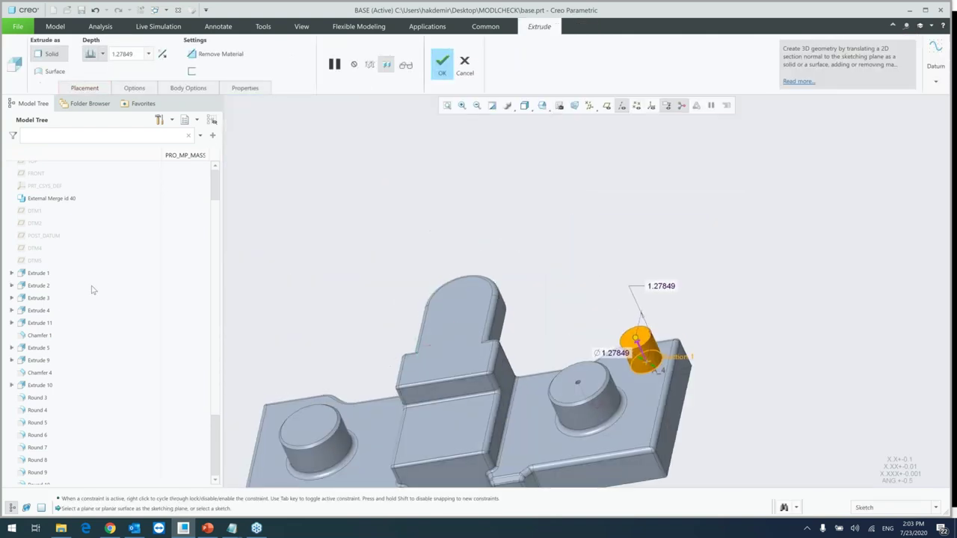
Extrude the concentric circle into the base as a cut about 1.28 deep, swallowing the smaller hole
{"action": "left_click", "coordinate": [191, 54]}
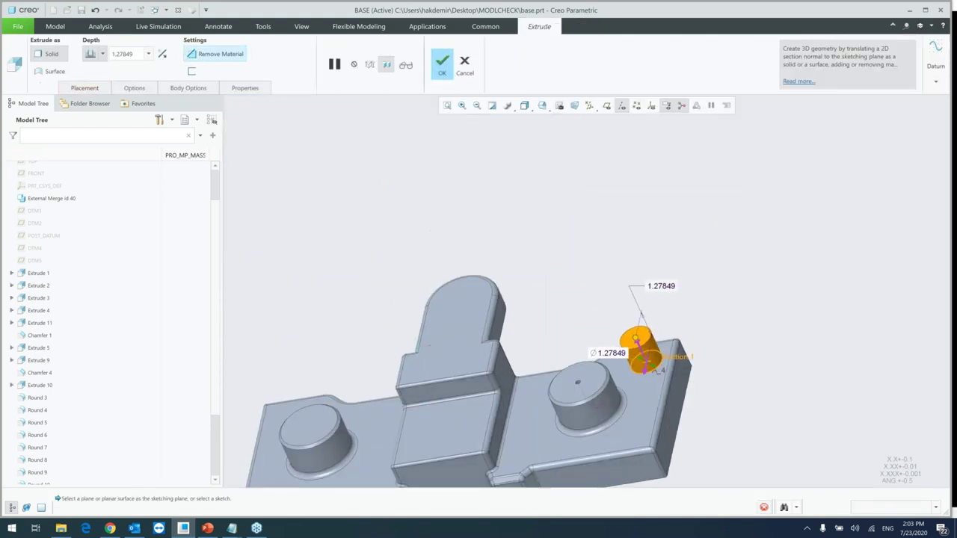
{"action": "left_click", "coordinate": [162, 54]}
{"action": "left_click", "coordinate": [441, 59]}
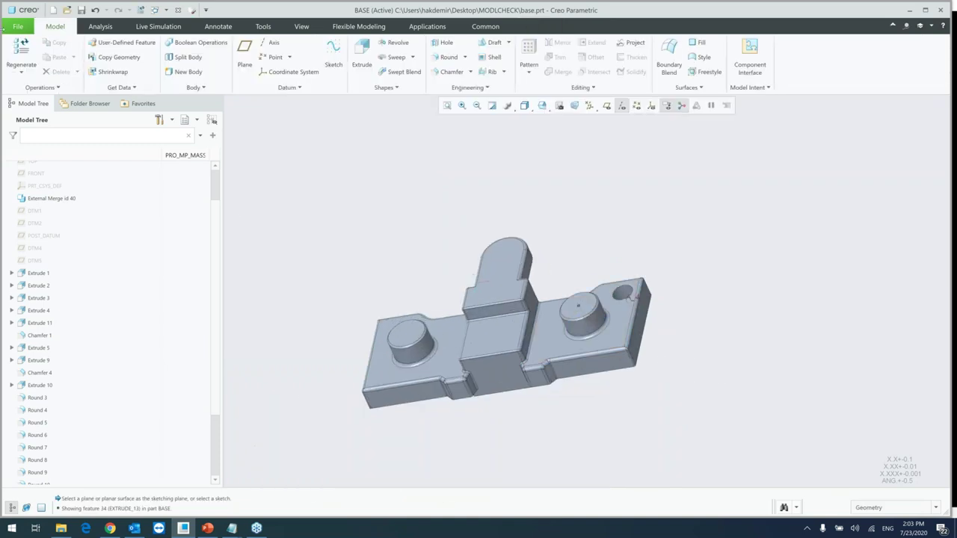
Run ModelCHECK Regenerate on the part to generate a new model report
{"action": "left_click", "coordinate": [13, 27]}
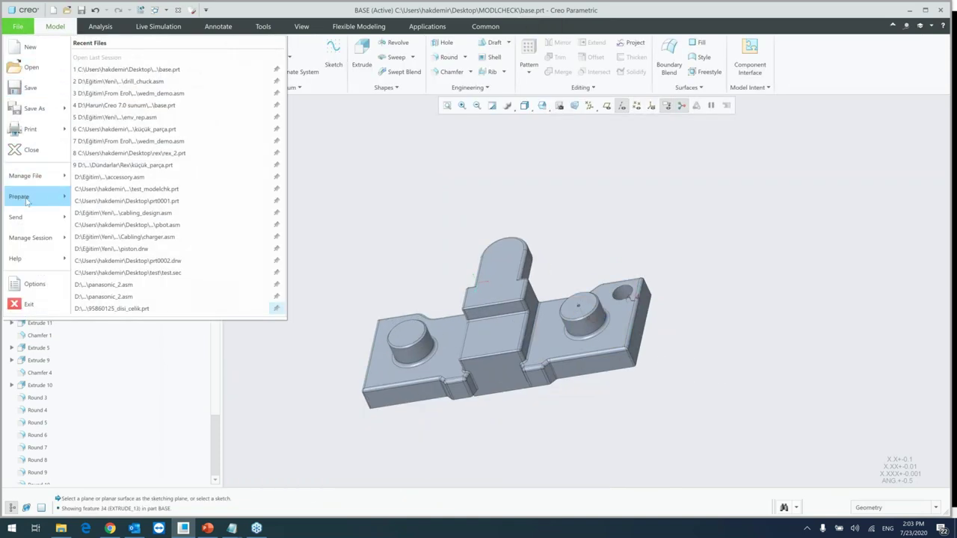
{"action": "mouse_move", "coordinate": [27, 201]}
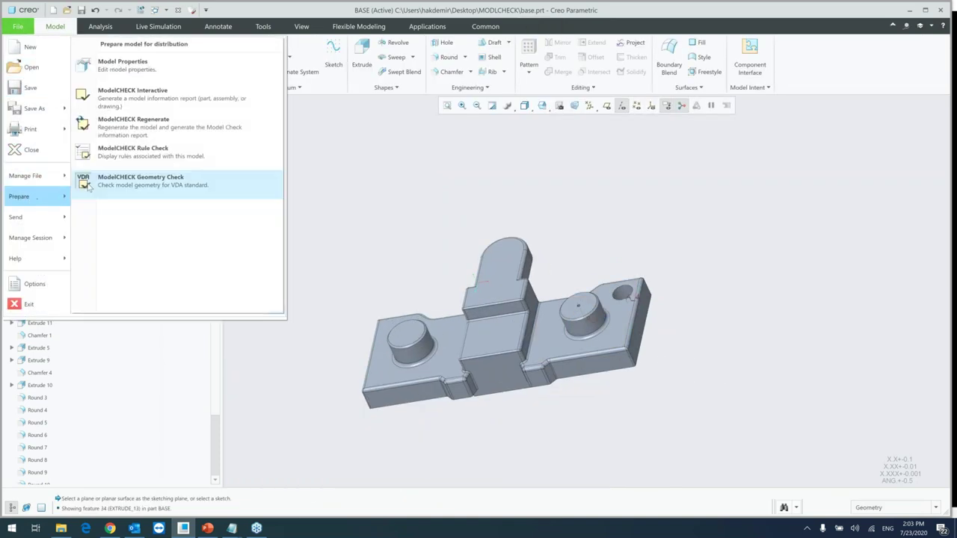
{"action": "left_click", "coordinate": [149, 131]}
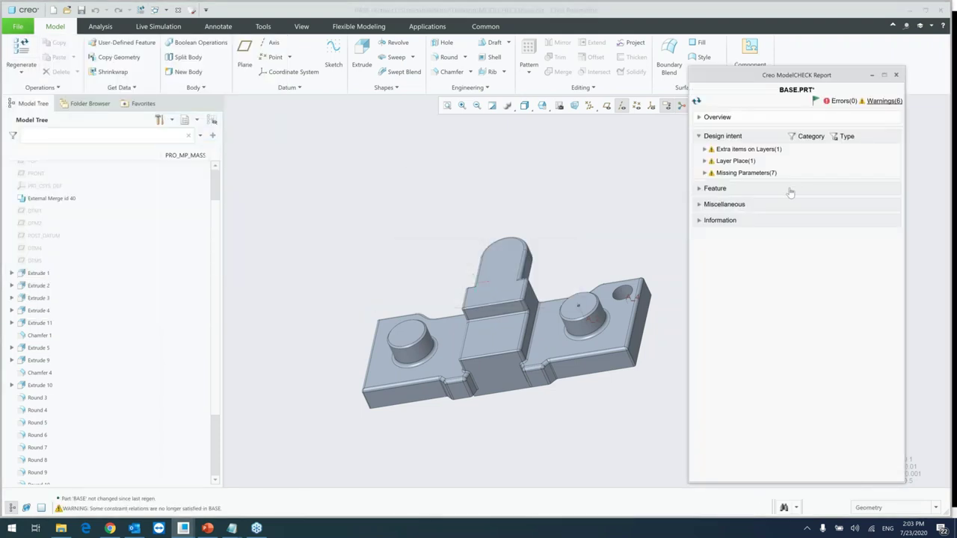
{"action": "left_click", "coordinate": [682, 223]}
Open the default_checks.mch check file in the ModelCHECK settings of the environment options
{"action": "left_click", "coordinate": [25, 27]}
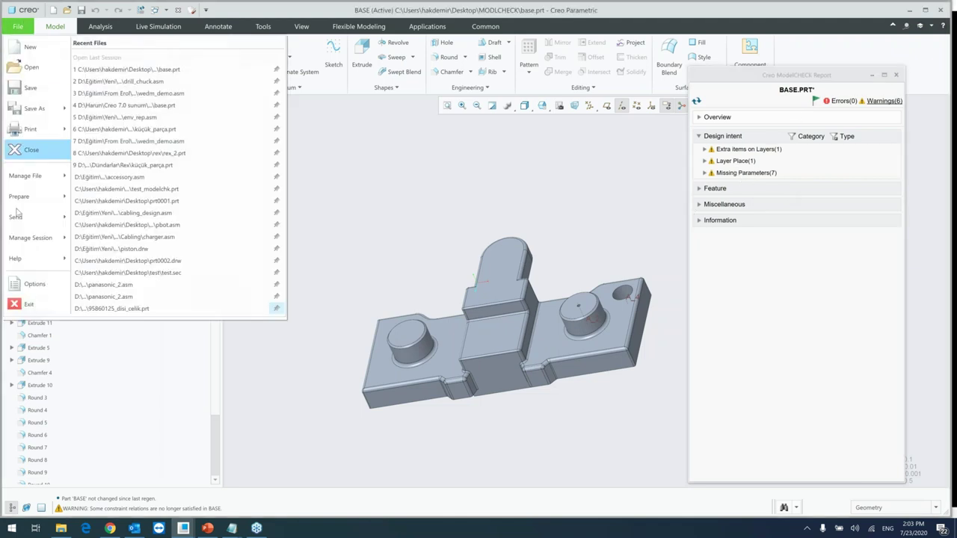
{"action": "left_click", "coordinate": [33, 286]}
{"action": "left_click", "coordinate": [261, 84]}
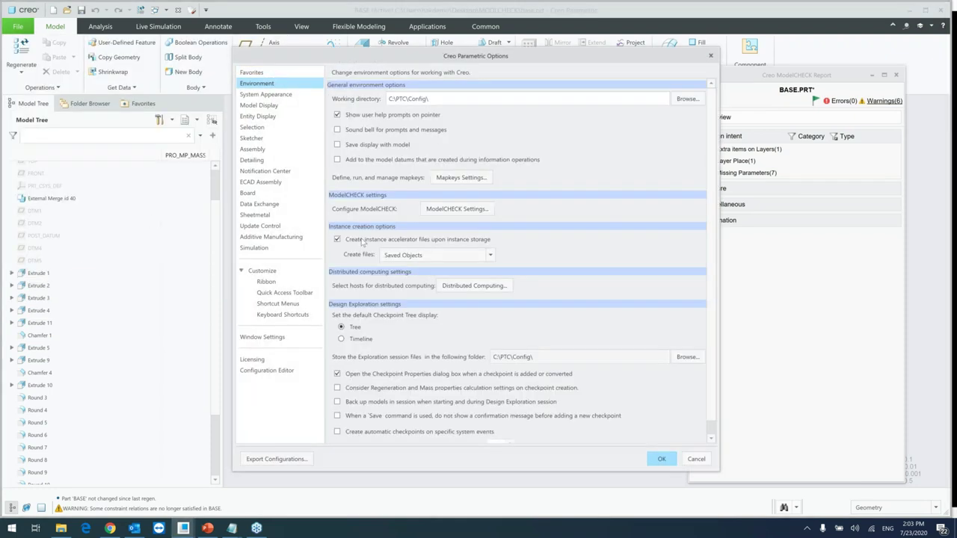
{"action": "left_click", "coordinate": [454, 209]}
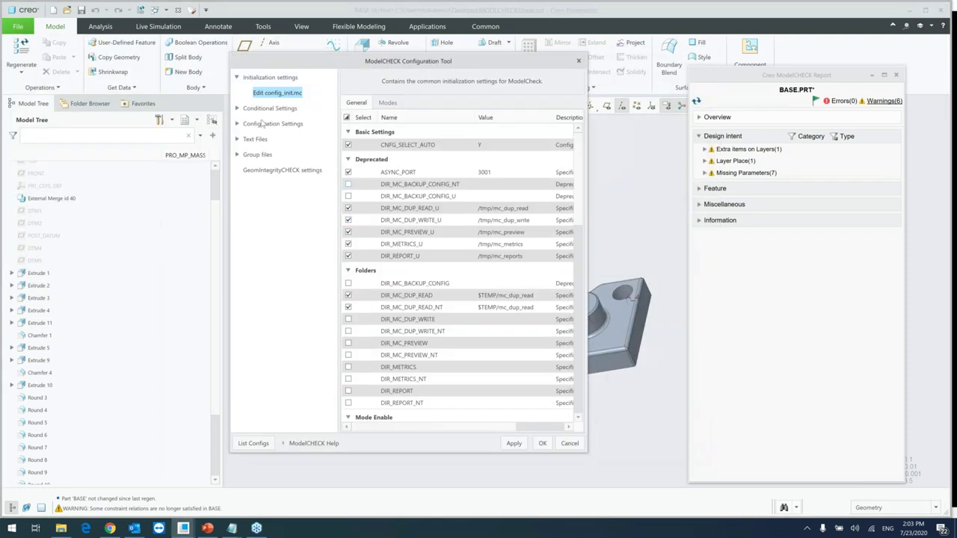
{"action": "left_click", "coordinate": [238, 124]}
{"action": "left_click", "coordinate": [246, 139]}
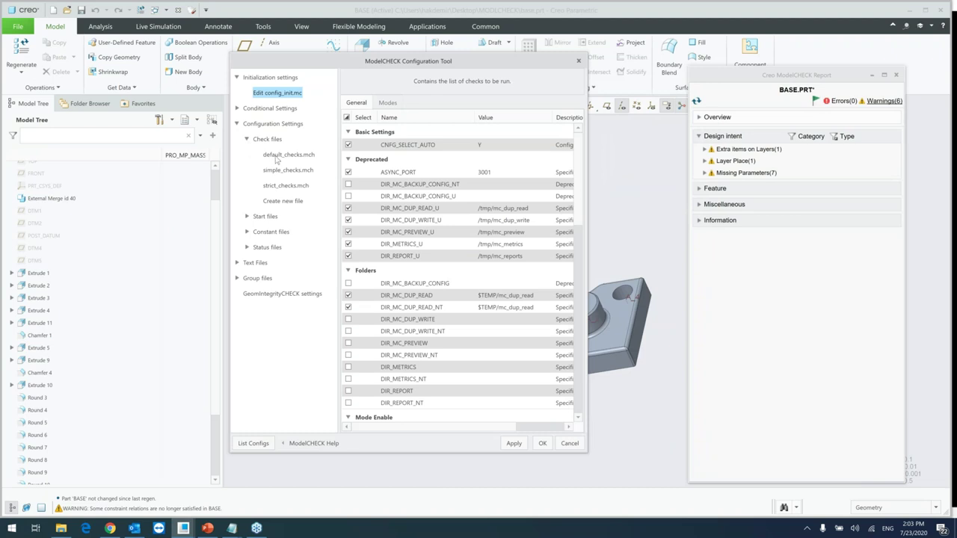
{"action": "left_click", "coordinate": [288, 154]}
Set the interactive mode of the BURIED_FEAT check to E, save default_checks.mch and close the configuration tool
{"action": "scroll", "coordinate": [428, 238], "scroll_direction": "down", "scroll_amount": 15}
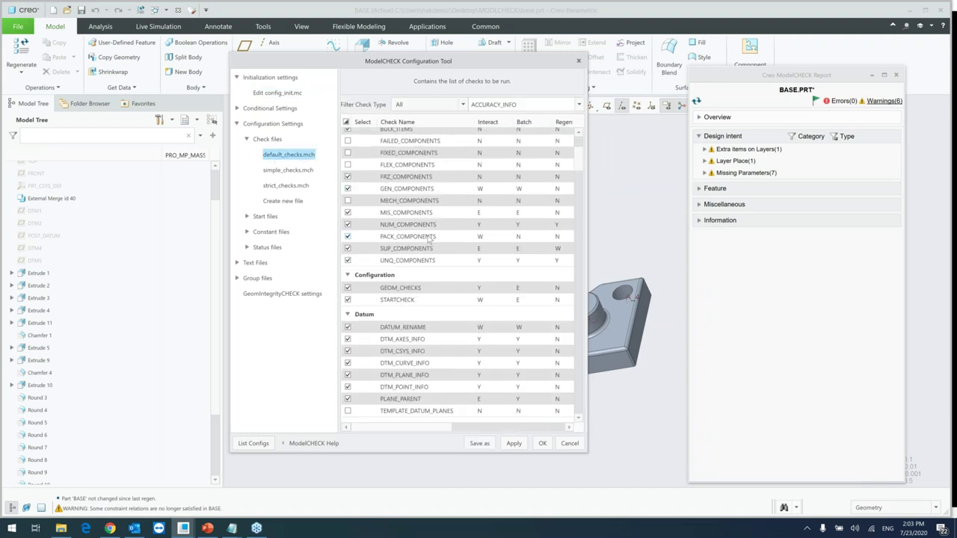
{"action": "scroll", "coordinate": [428, 241], "scroll_direction": "down", "scroll_amount": 2}
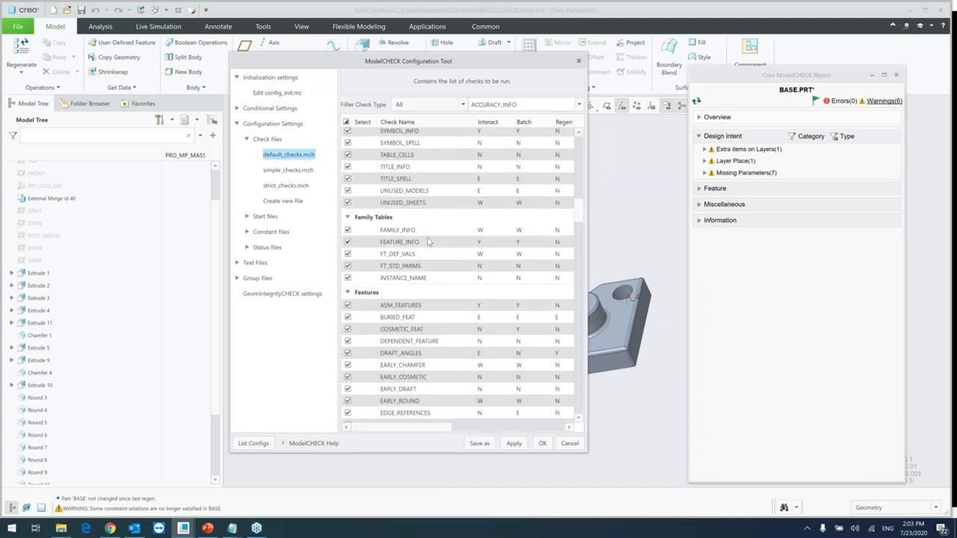
{"action": "scroll", "coordinate": [430, 241], "scroll_direction": "down", "scroll_amount": 1}
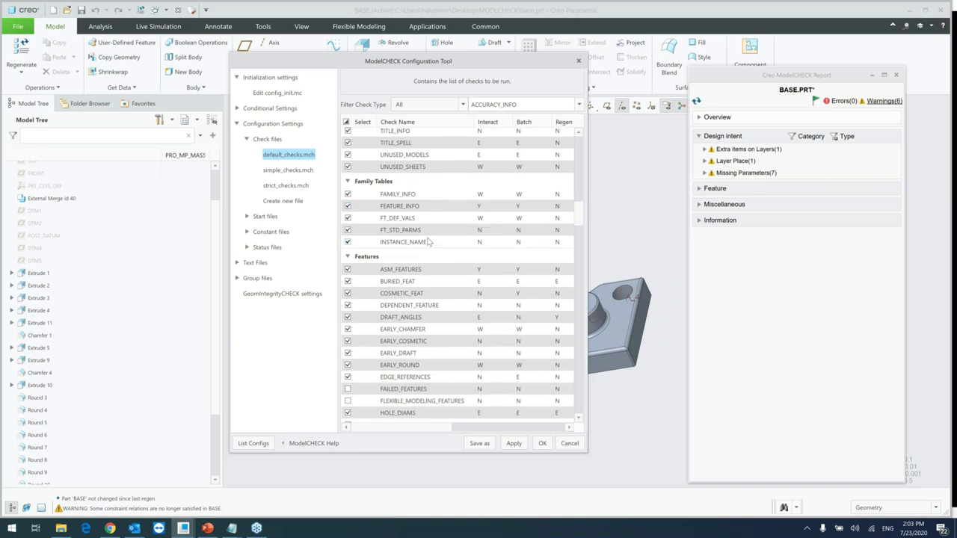
{"action": "left_click", "coordinate": [486, 283]}
{"action": "left_click", "coordinate": [486, 282]}
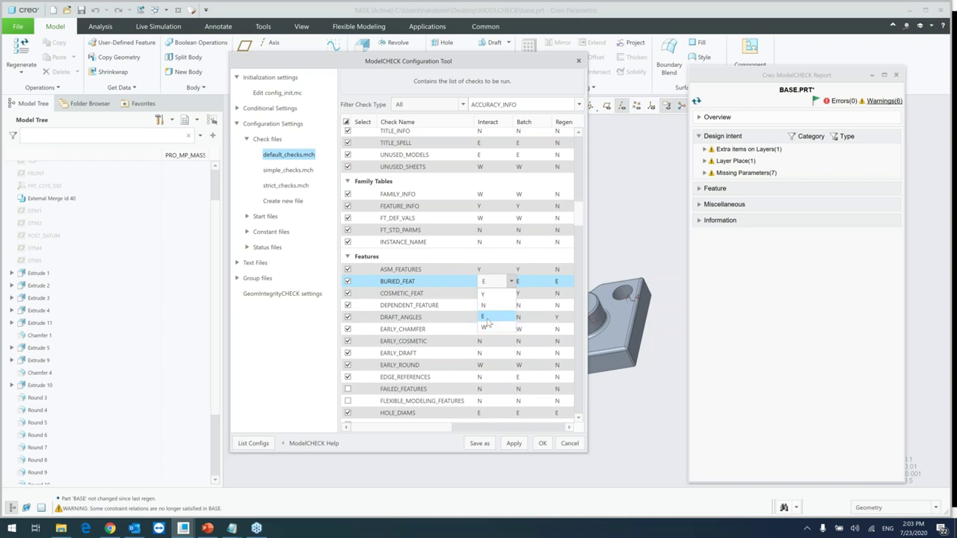
{"action": "left_click", "coordinate": [486, 317]}
{"action": "left_click", "coordinate": [518, 445]}
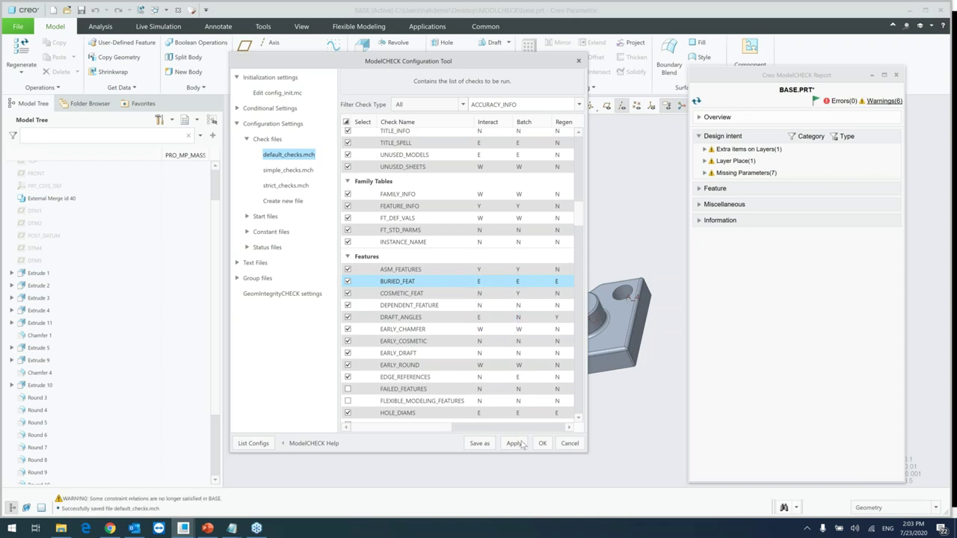
{"action": "left_click", "coordinate": [543, 444]}
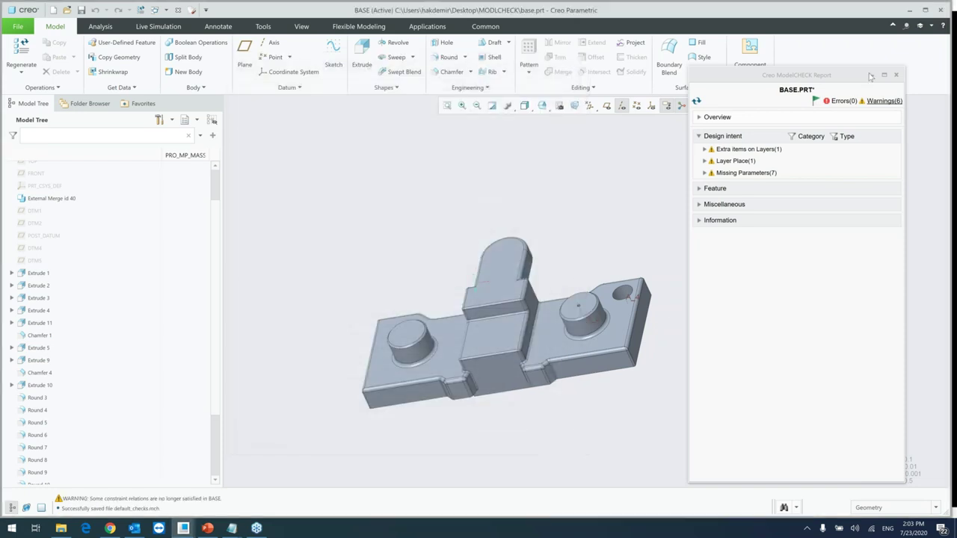
Rerun ModelCHECK Interactive on the part, review the Layer Place entry under Update, and minimise the report
{"action": "left_click", "coordinate": [871, 75]}
{"action": "middle_click_drag", "start_coordinate": [642, 299], "coordinate": [673, 284]}
{"action": "left_click", "coordinate": [17, 26]}
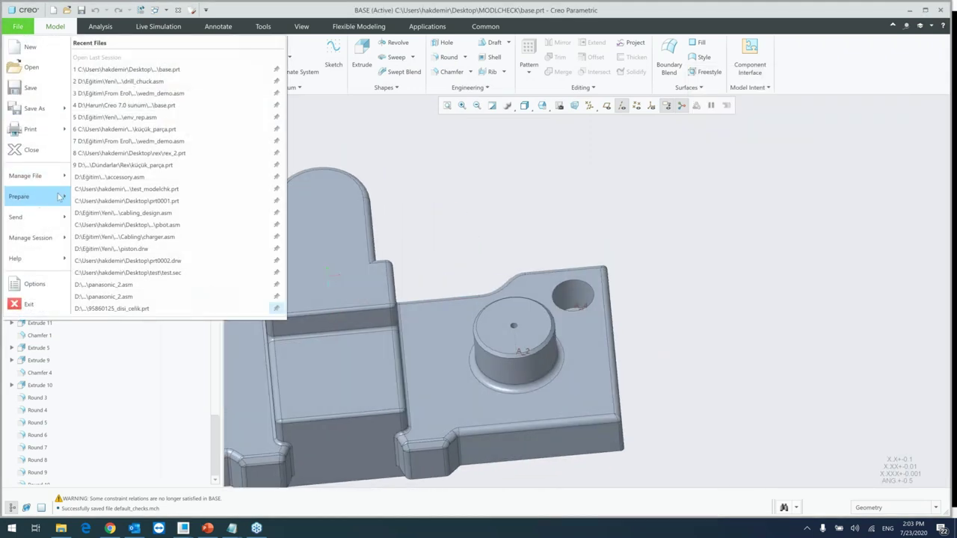
{"action": "mouse_move", "coordinate": [45, 197]}
{"action": "left_click", "coordinate": [112, 94]}
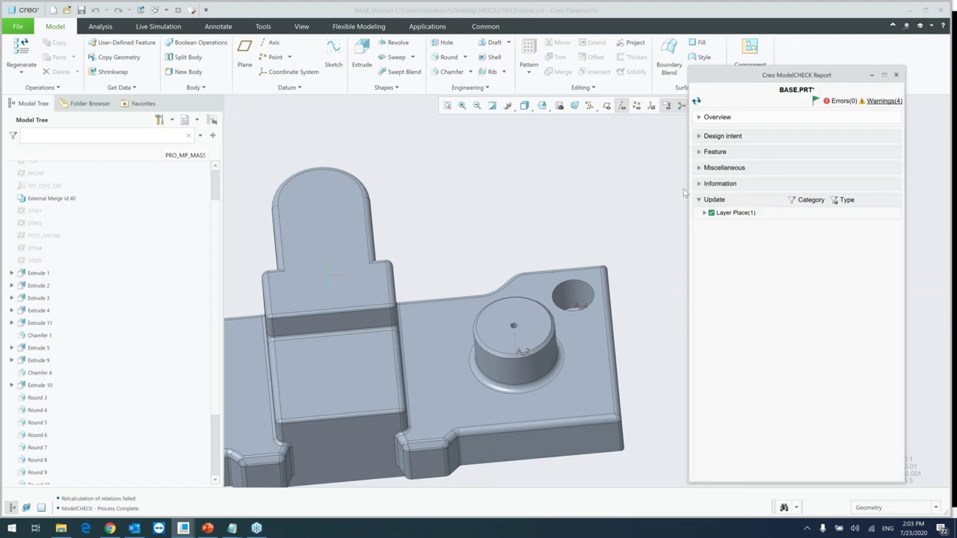
{"action": "left_click", "coordinate": [704, 213]}
{"action": "left_click", "coordinate": [704, 213]}
{"action": "left_click", "coordinate": [872, 75]}
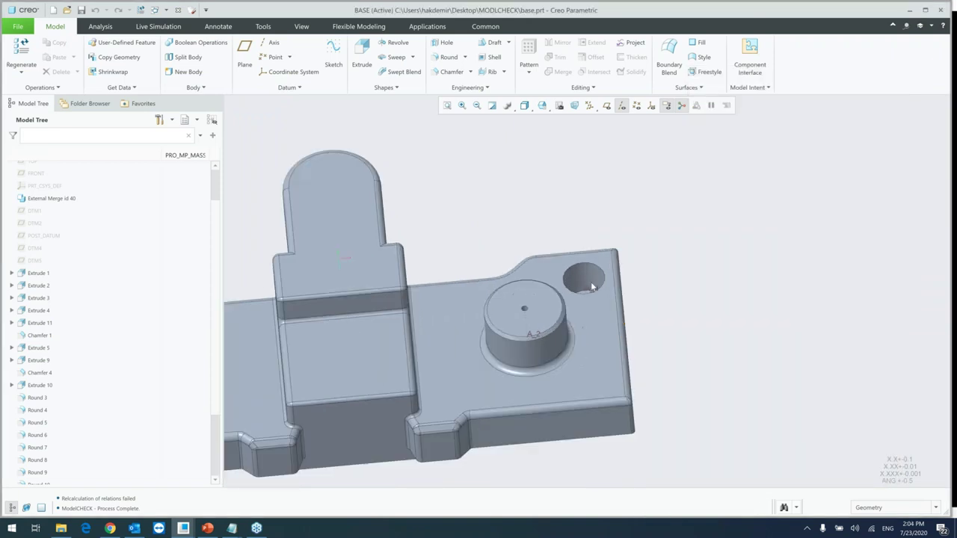
Extrude a solid cylinder upward from the flat face, using a circle concentric with the holed boss and large enough to enclose it
{"action": "left_click", "coordinate": [469, 340]}
{"action": "left_click", "coordinate": [538, 309]}
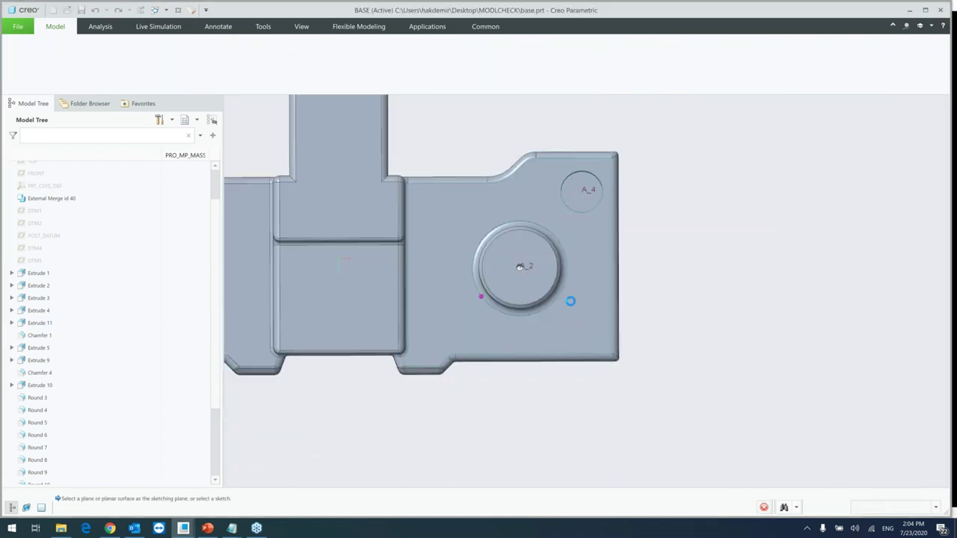
{"action": "scroll", "coordinate": [755, 299], "scroll_direction": "up", "scroll_amount": 3}
{"action": "left_click", "coordinate": [266, 72]}
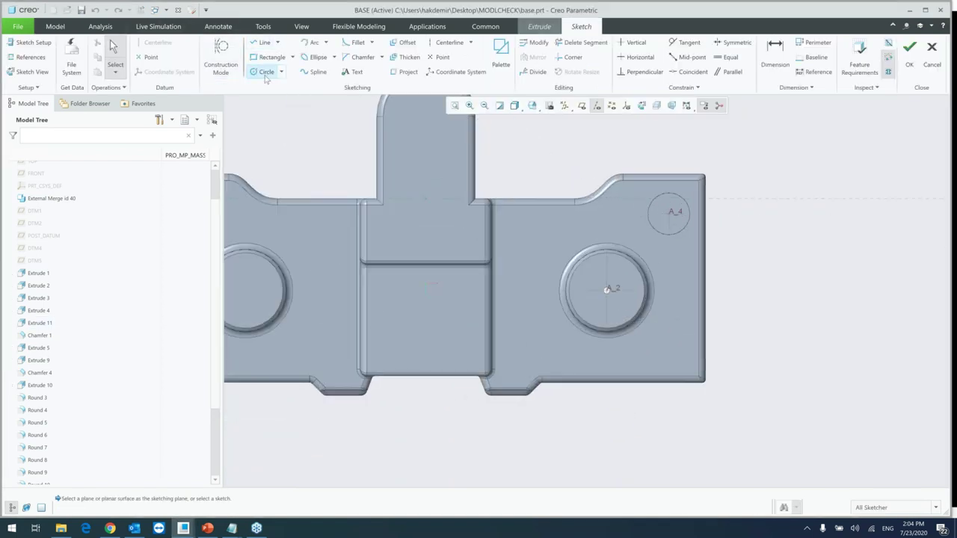
{"action": "left_click", "coordinate": [606, 289]}
{"action": "left_click", "coordinate": [648, 331]}
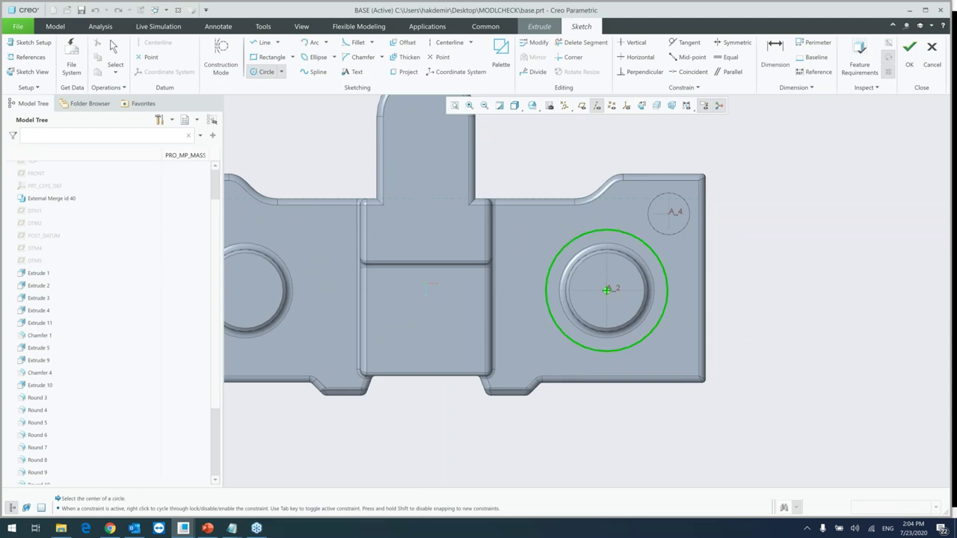
{"action": "middle_click", "coordinate": [648, 330]}
{"action": "left_click", "coordinate": [913, 64]}
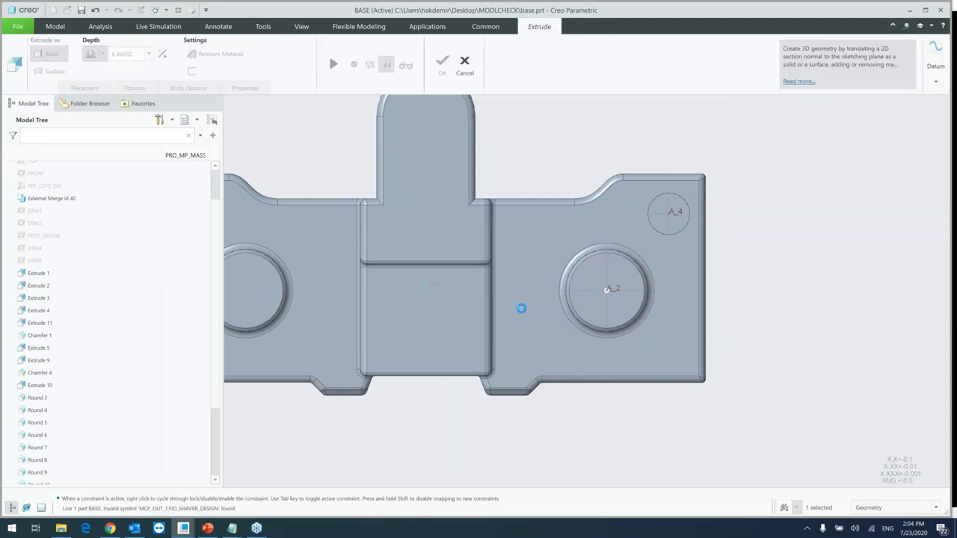
{"action": "left_click", "coordinate": [442, 64]}
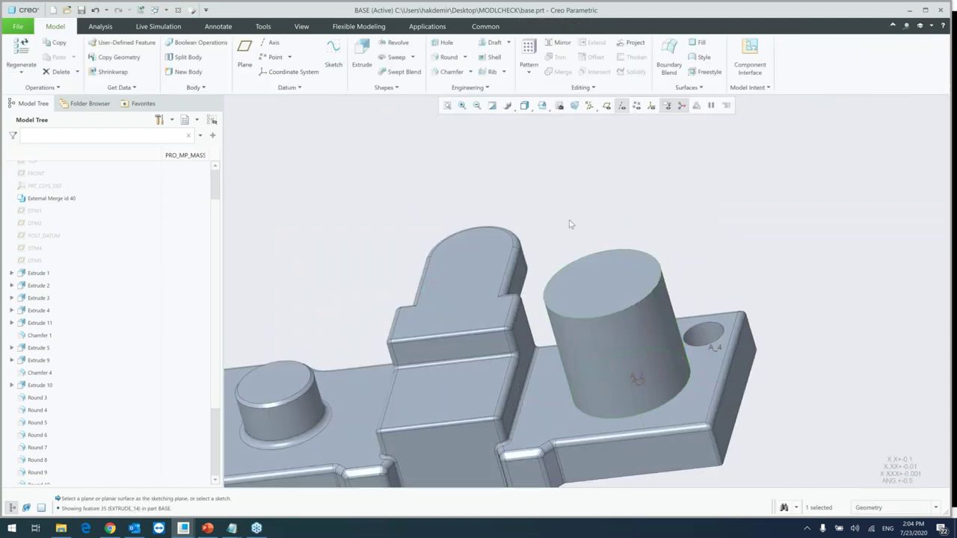
{"action": "scroll", "coordinate": [600, 298], "scroll_direction": "down", "scroll_amount": 3}
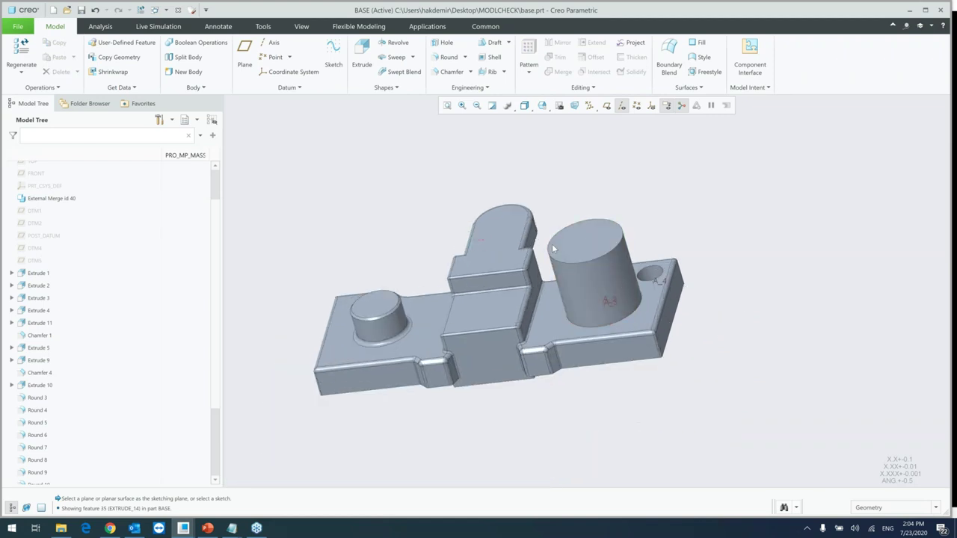
Rerun ModelCHECK Interactive on the part and expand the Buried Features error under Feature
{"action": "scroll", "coordinate": [606, 299], "scroll_direction": "up", "scroll_amount": 2}
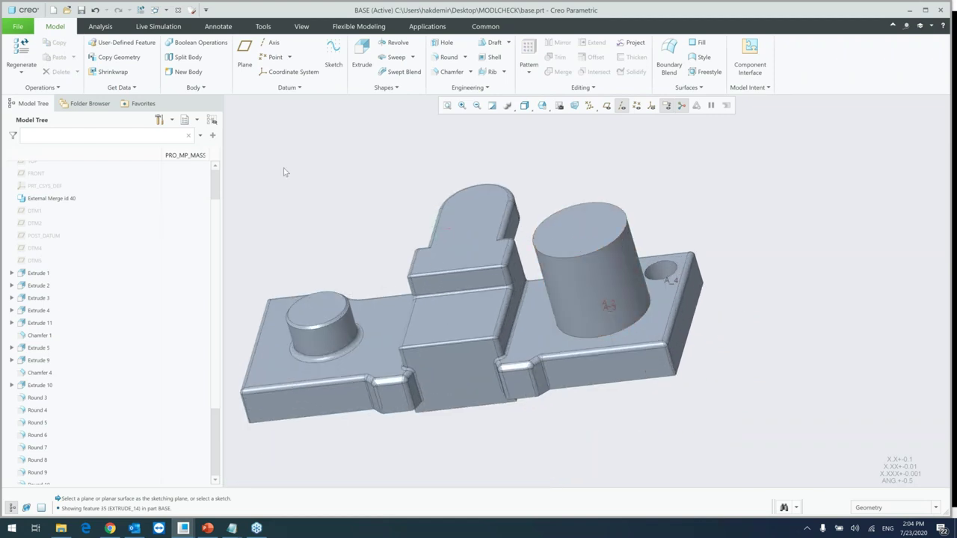
{"action": "left_click", "coordinate": [12, 30]}
{"action": "mouse_move", "coordinate": [30, 196]}
{"action": "left_click", "coordinate": [164, 131]}
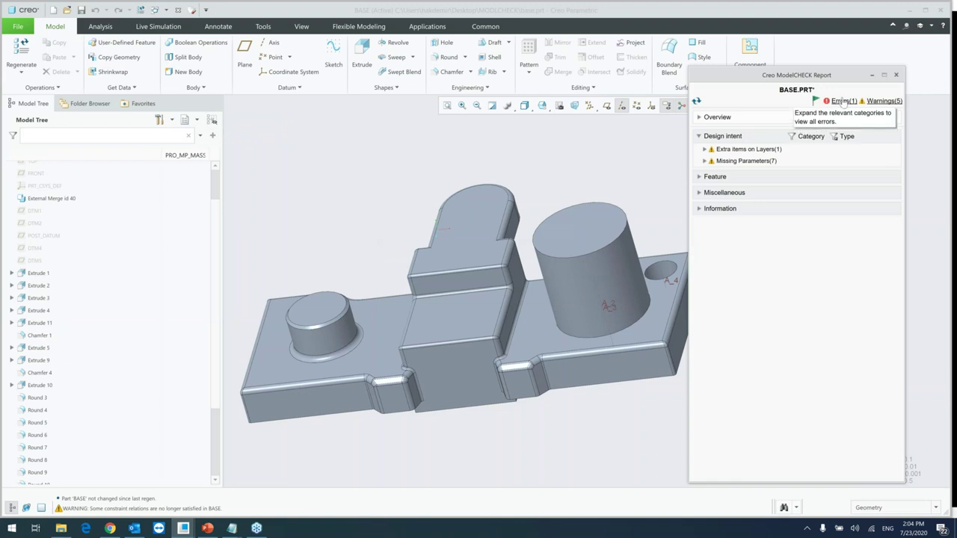
{"action": "left_click", "coordinate": [713, 177]}
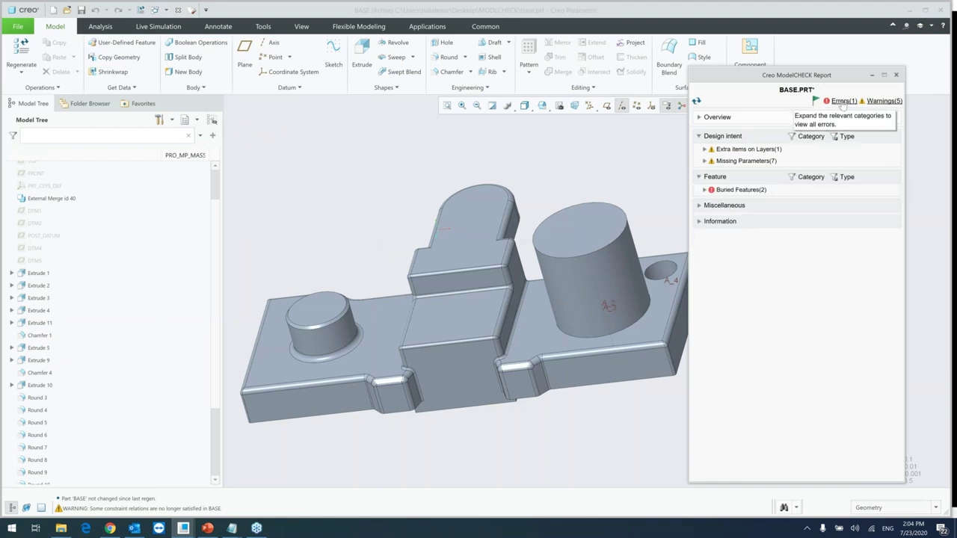
{"action": "left_click", "coordinate": [704, 190]}
Highlight the buried features 226840 and 266372 on the model from the ModelCHECK report to see where they lie
{"action": "scroll", "coordinate": [547, 196], "scroll_direction": "down", "scroll_amount": 2}
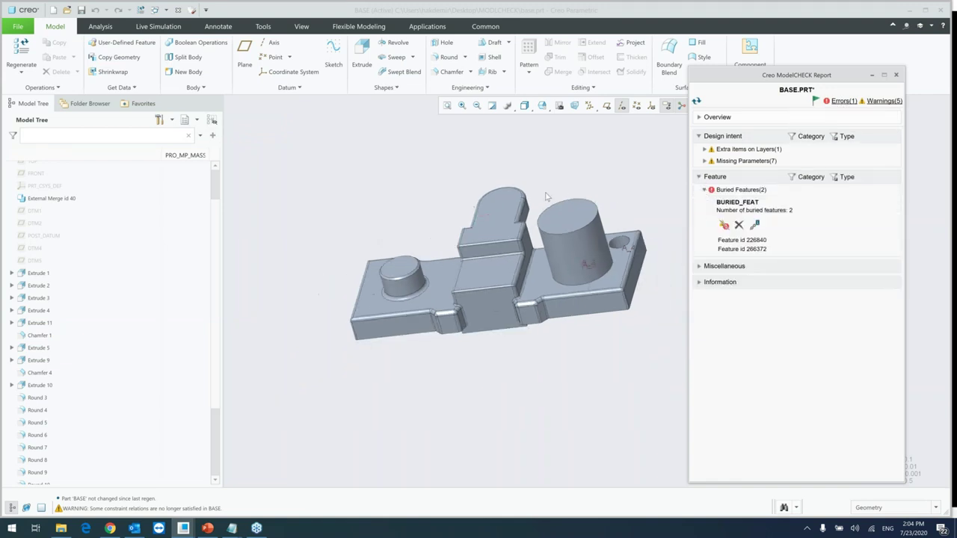
{"action": "scroll", "coordinate": [547, 196], "scroll_direction": "down", "scroll_amount": 1}
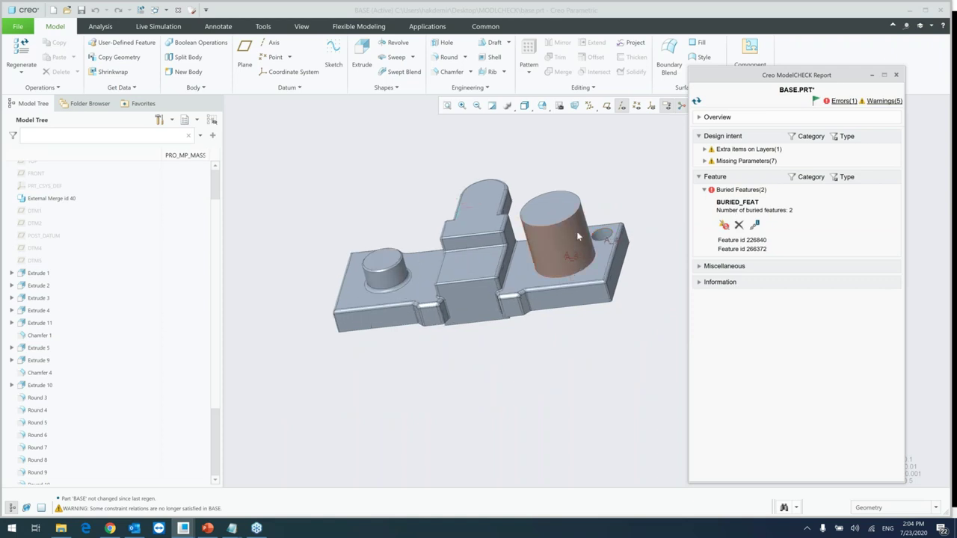
{"action": "scroll", "coordinate": [574, 232], "scroll_direction": "up", "scroll_amount": 3}
{"action": "left_click", "coordinate": [742, 243]}
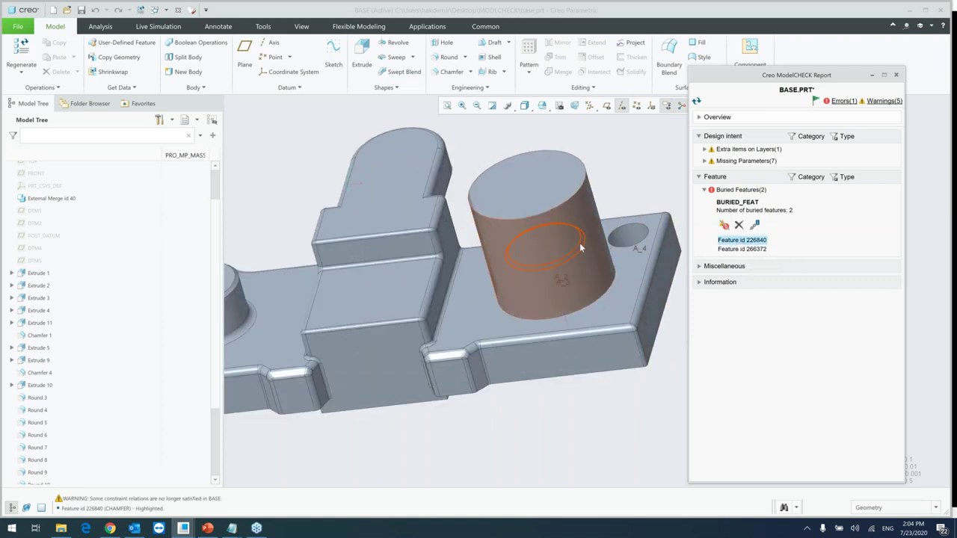
{"action": "left_click", "coordinate": [741, 249]}
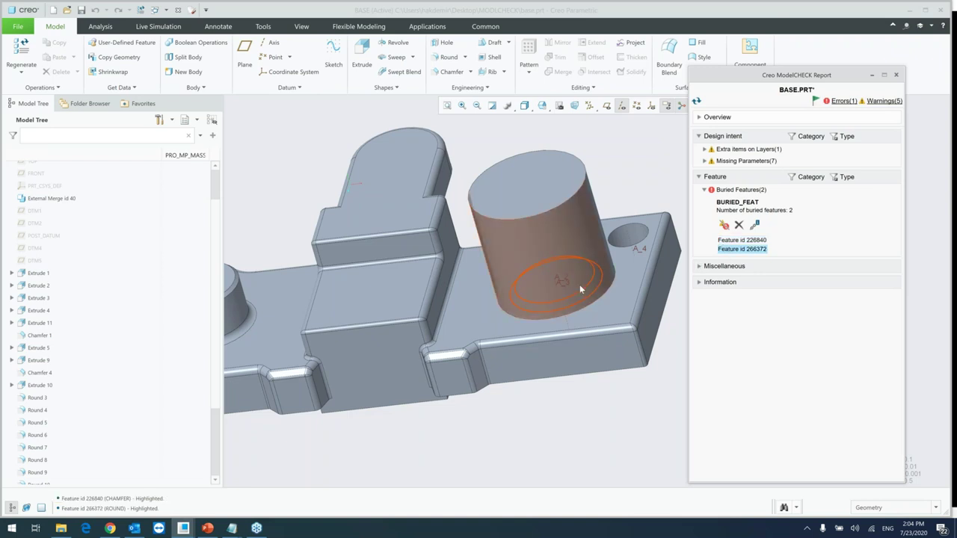
{"action": "left_click", "coordinate": [740, 242]}
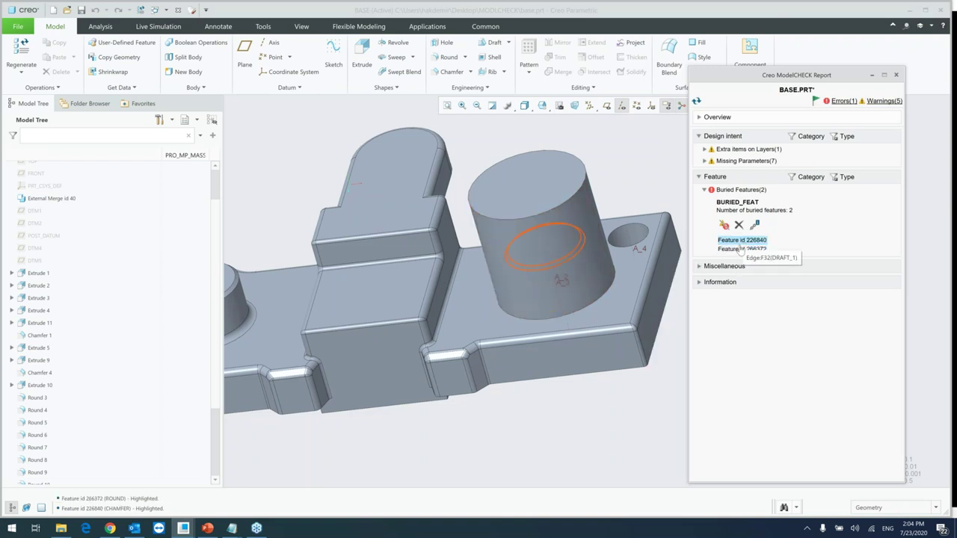
{"action": "left_click", "coordinate": [739, 249]}
{"action": "left_click", "coordinate": [739, 240]}
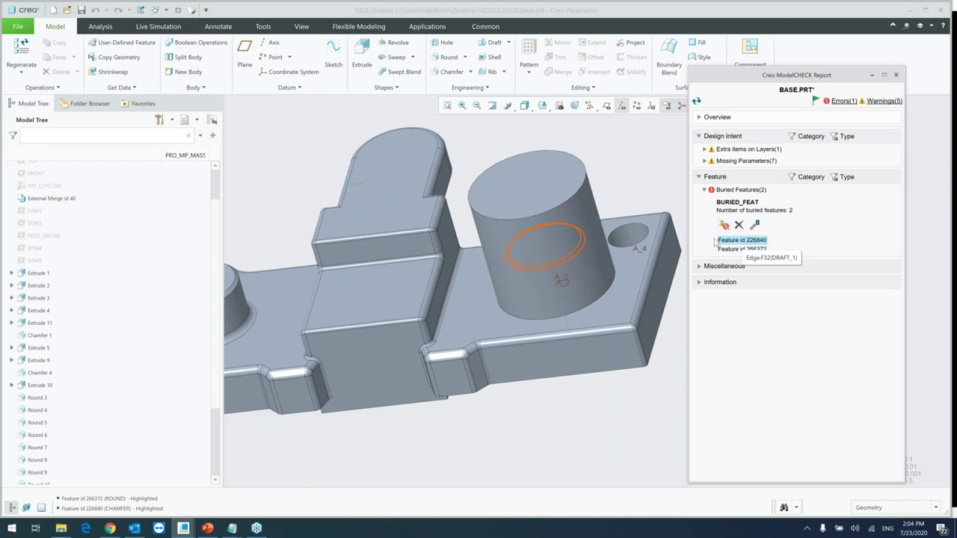
Close the report, rerun ModelCHECK so the two buried features get deleted, and expand the Buried Features entry under Update
{"action": "left_click", "coordinate": [895, 75]}
{"action": "left_click", "coordinate": [17, 26]}
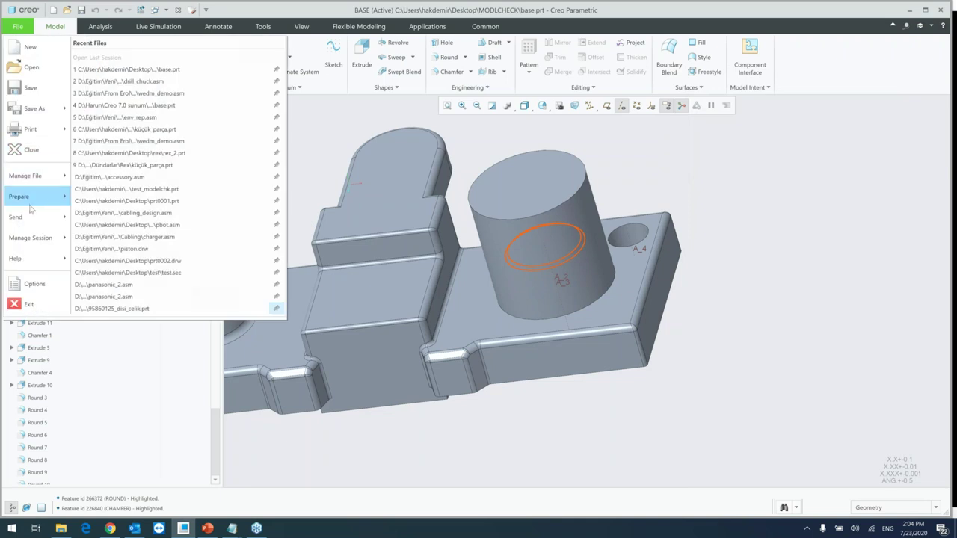
{"action": "mouse_move", "coordinate": [42, 205]}
{"action": "left_click", "coordinate": [132, 93]}
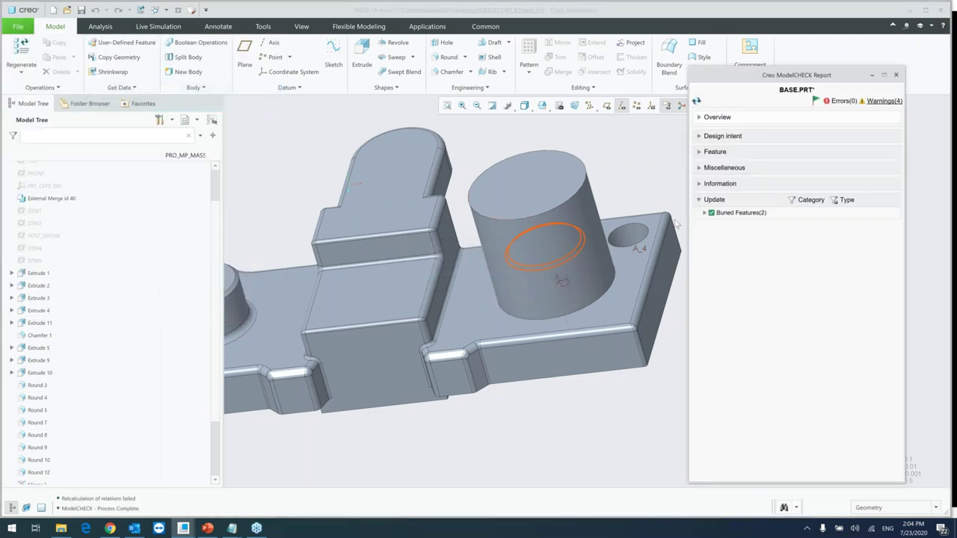
{"action": "left_click", "coordinate": [703, 212]}
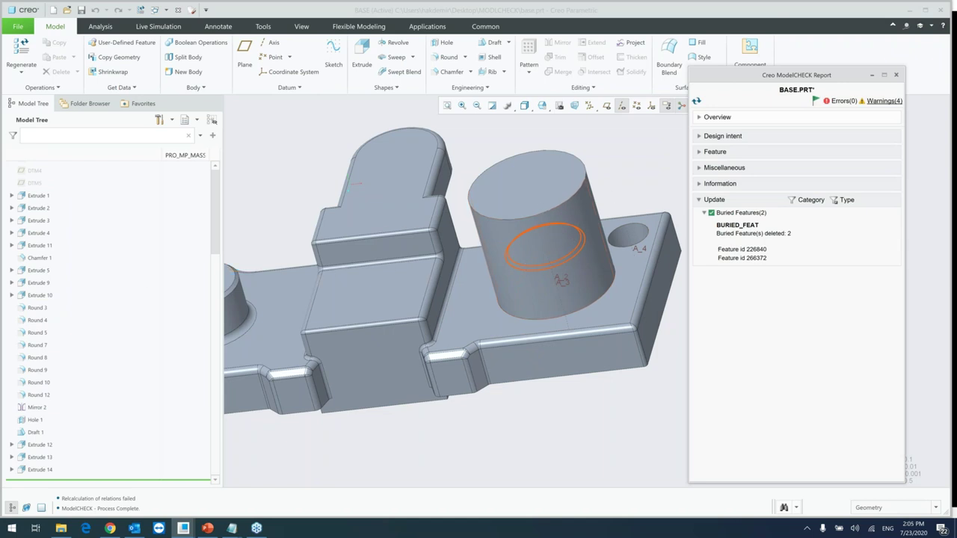
Show all warnings of the ModelCHECK report and expand the Missing Parameters entry under Design intent
{"action": "scroll", "coordinate": [485, 273], "scroll_direction": "down", "scroll_amount": 4}
{"action": "middle_click_drag", "start_coordinate": [485, 273], "coordinate": [525, 320]}
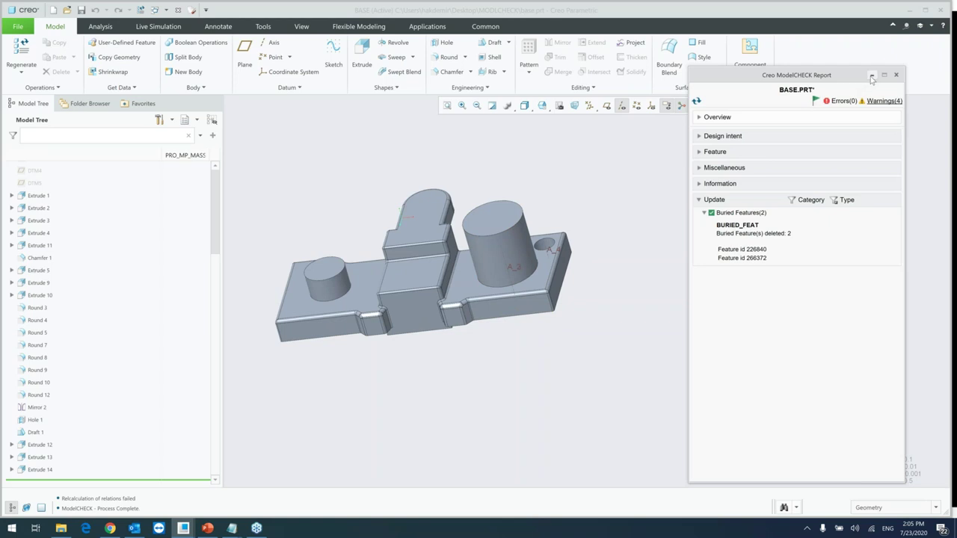
{"action": "left_click", "coordinate": [884, 100]}
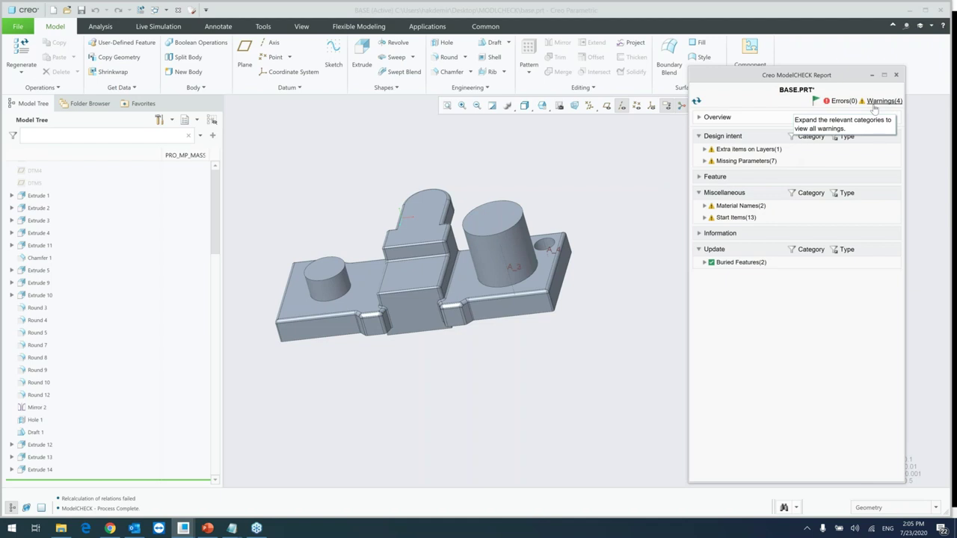
{"action": "left_click", "coordinate": [704, 161]}
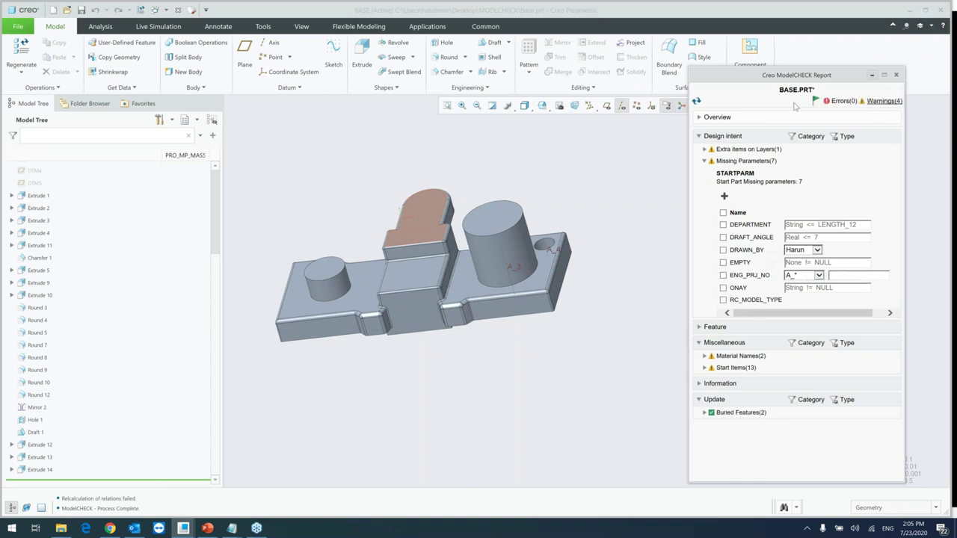
Check the part's existing parameters in the Parameters dialog, minimise it and bring back the ModelCHECK report
{"action": "left_click", "coordinate": [872, 76]}
{"action": "left_click", "coordinate": [750, 87]}
{"action": "left_click", "coordinate": [725, 143]}
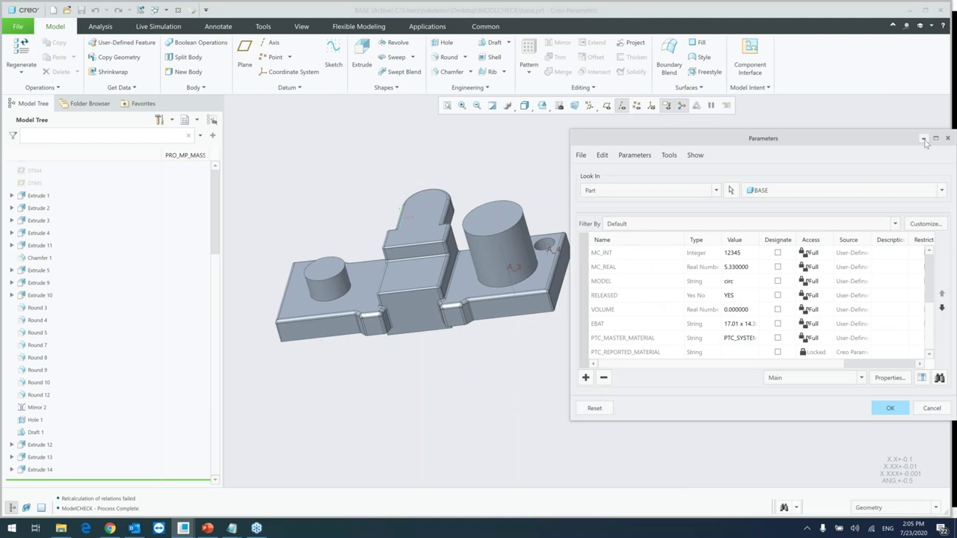
{"action": "left_click", "coordinate": [923, 139]}
{"action": "mouse_move", "coordinate": [183, 528]}
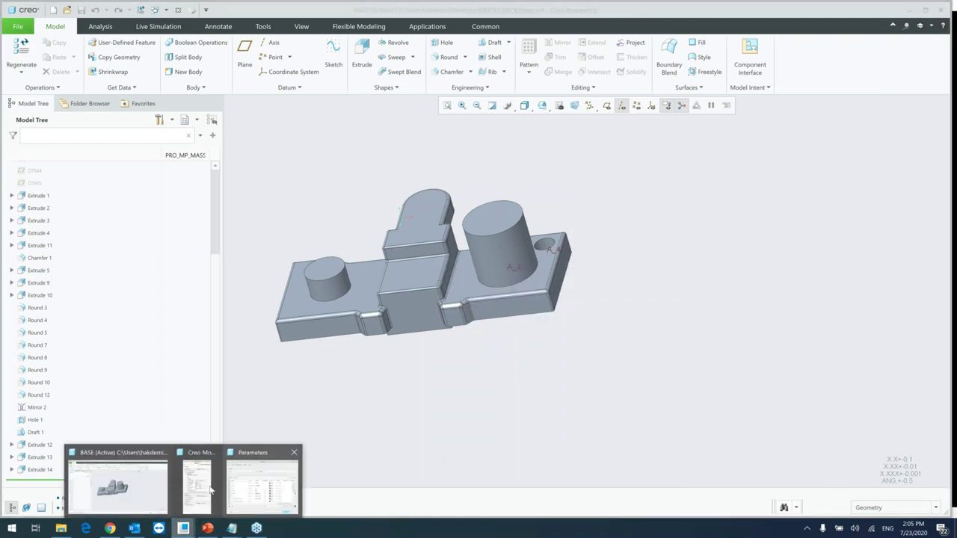
{"action": "left_click", "coordinate": [196, 485]}
Open the start file informatik.mcs in the ModelCHECK configuration settings of the environment options
{"action": "left_click", "coordinate": [18, 26]}
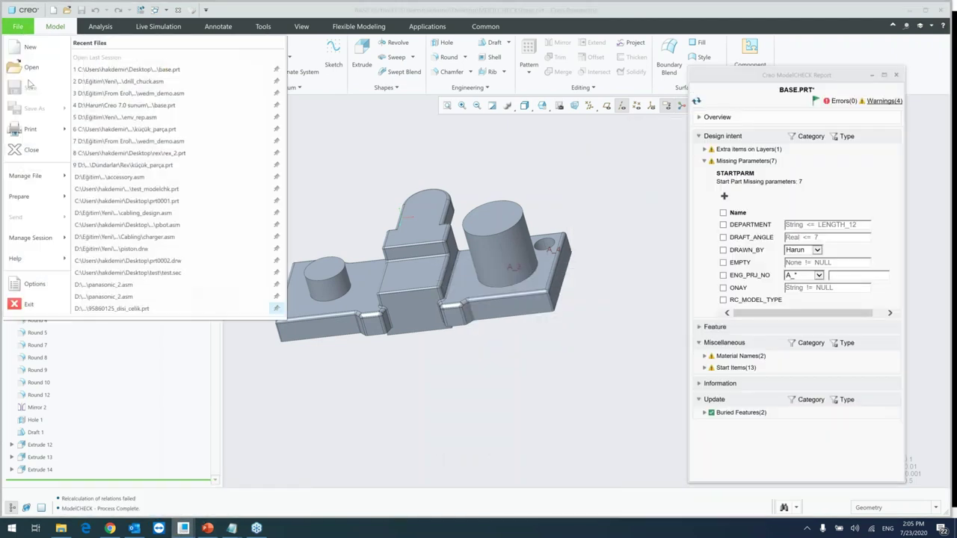
{"action": "left_click", "coordinate": [22, 280]}
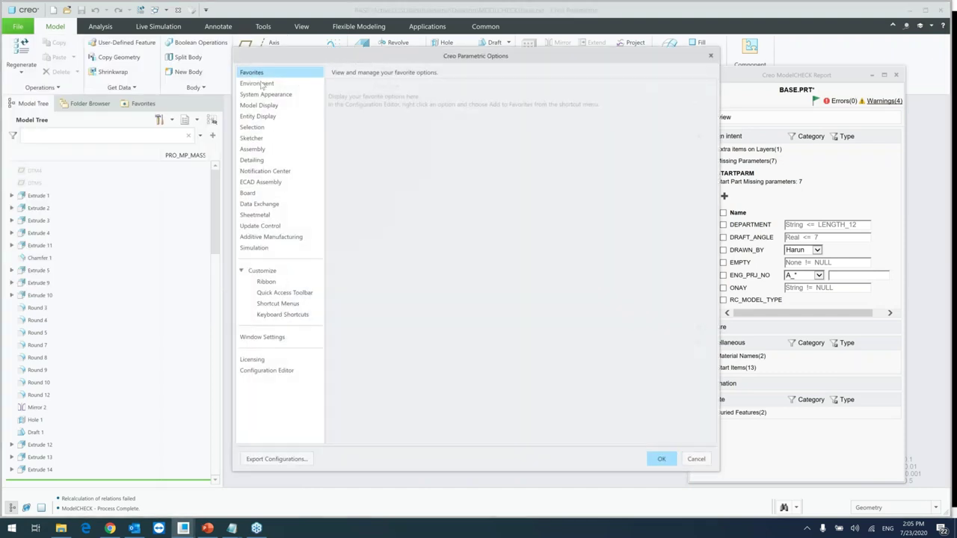
{"action": "left_click", "coordinate": [256, 82]}
{"action": "left_click", "coordinate": [452, 210]}
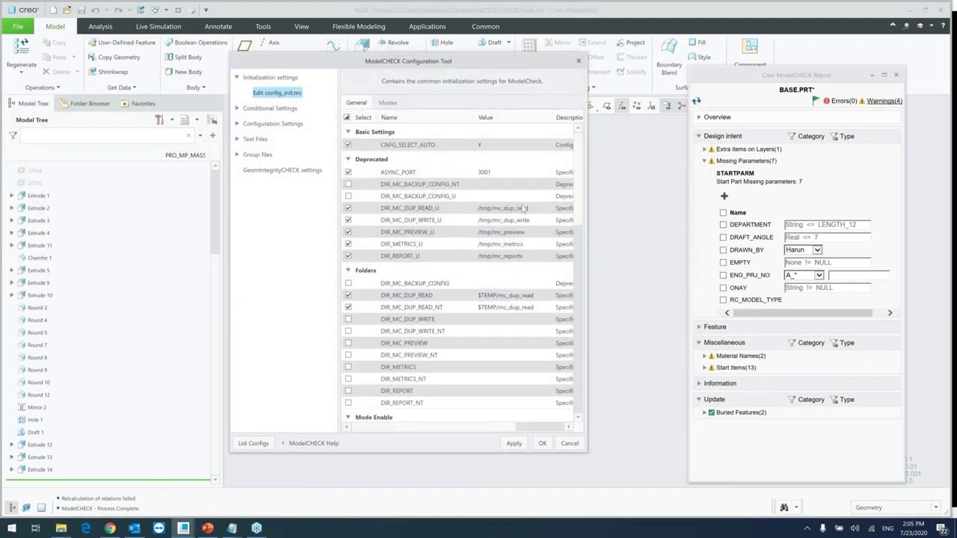
{"action": "left_click", "coordinate": [238, 124]}
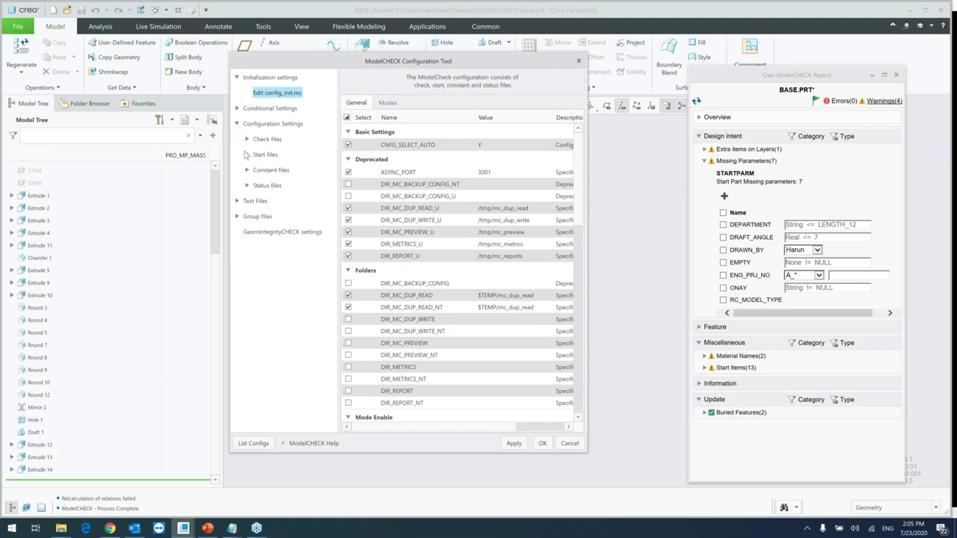
{"action": "left_click", "coordinate": [247, 154]}
{"action": "left_click", "coordinate": [285, 170]}
{"action": "left_click", "coordinate": [282, 186]}
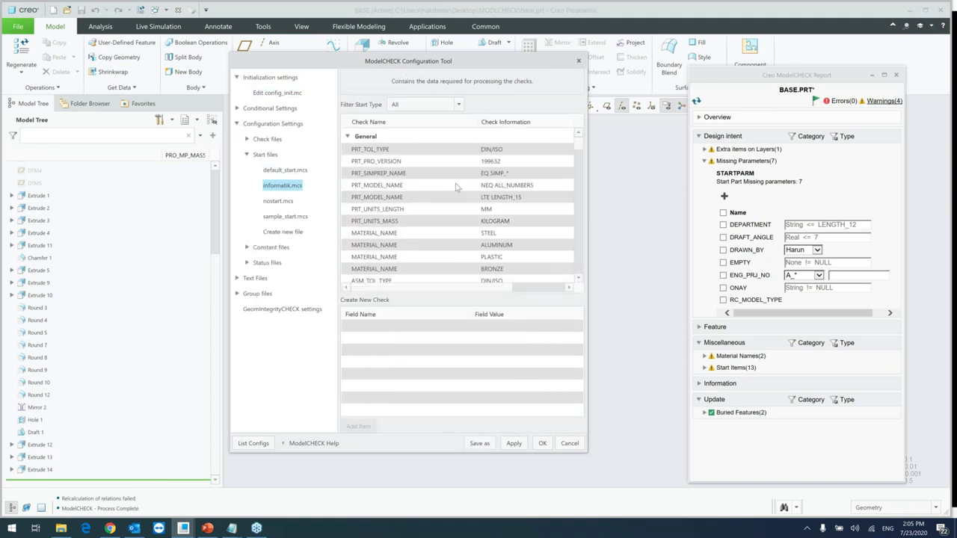
Locate the DEPARTMENT check among the part parameters of the start file and display its field values
{"action": "scroll", "coordinate": [499, 184], "scroll_direction": "down", "scroll_amount": 10}
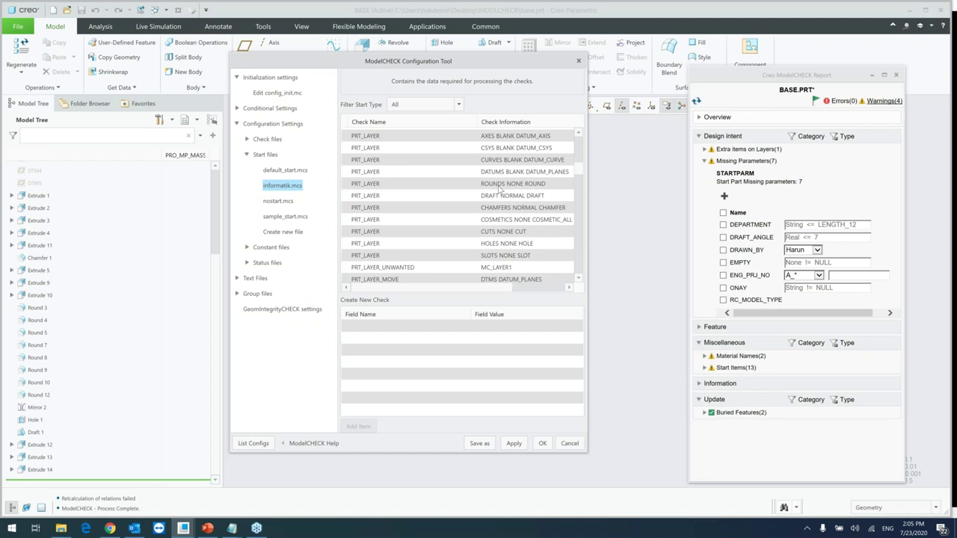
{"action": "scroll", "coordinate": [497, 193], "scroll_direction": "down", "scroll_amount": 10}
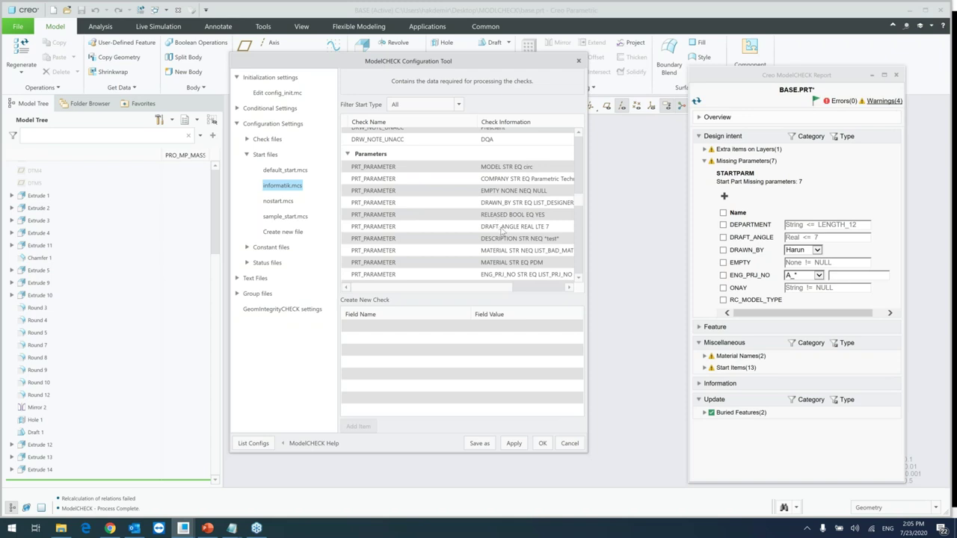
{"action": "scroll", "coordinate": [510, 225], "scroll_direction": "down", "scroll_amount": 1}
{"action": "left_click", "coordinate": [508, 252]}
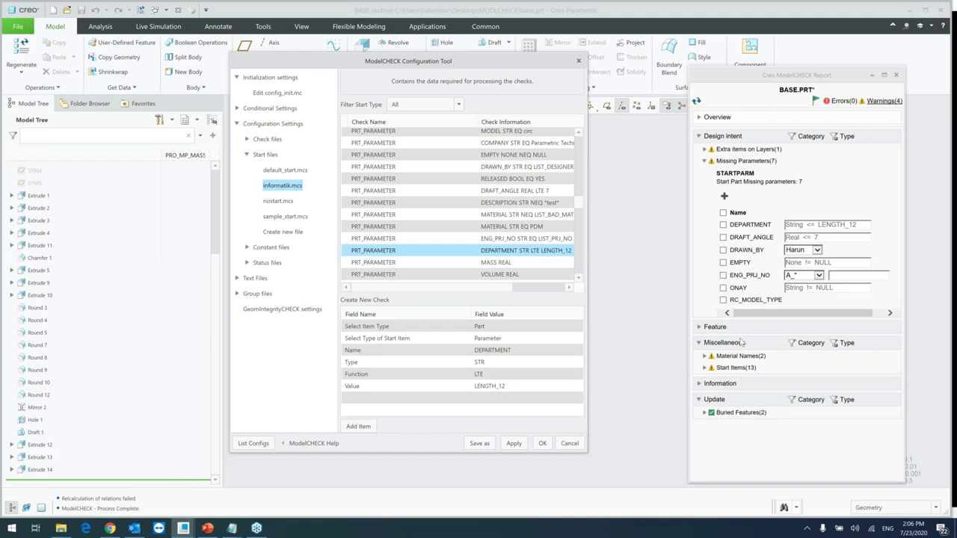
Add the missing DEPARTMENT parameter to the part with the value INFORMATIK and refresh the ModelCHECK report
{"action": "left_click", "coordinate": [840, 225]}
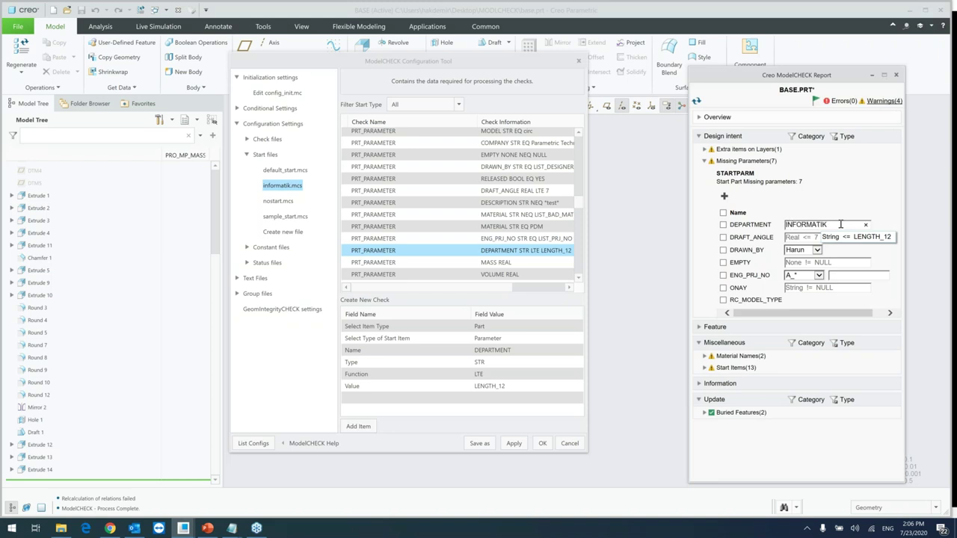
{"action": "left_click", "coordinate": [723, 224]}
{"action": "left_click", "coordinate": [723, 196]}
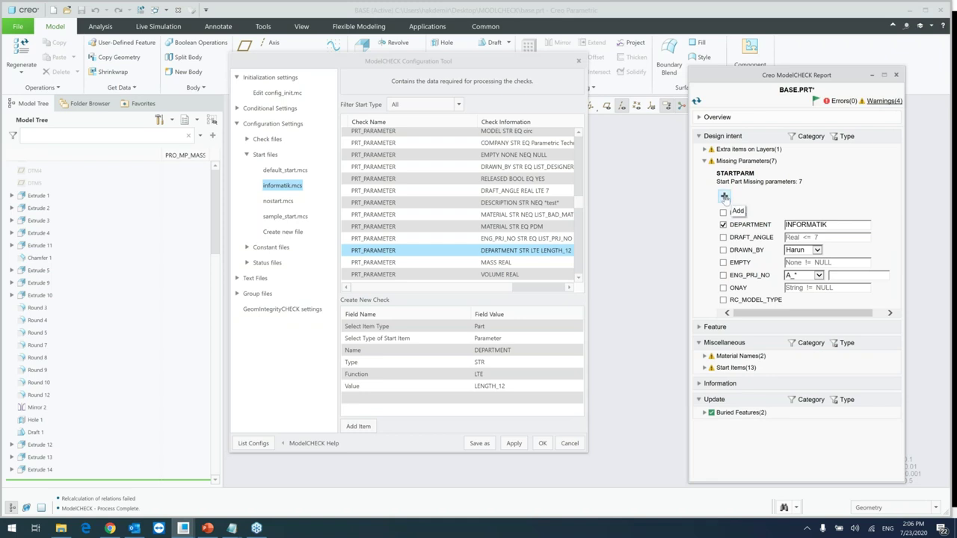
{"action": "left_click", "coordinate": [696, 100]}
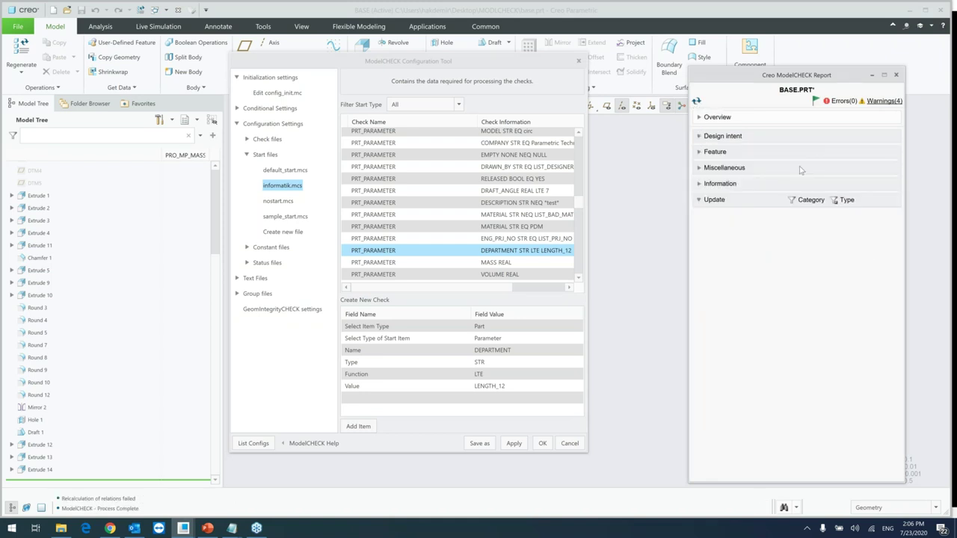
Expand the warnings again, review which parameters are still listed as missing, and minimise the report
{"action": "left_click", "coordinate": [884, 101]}
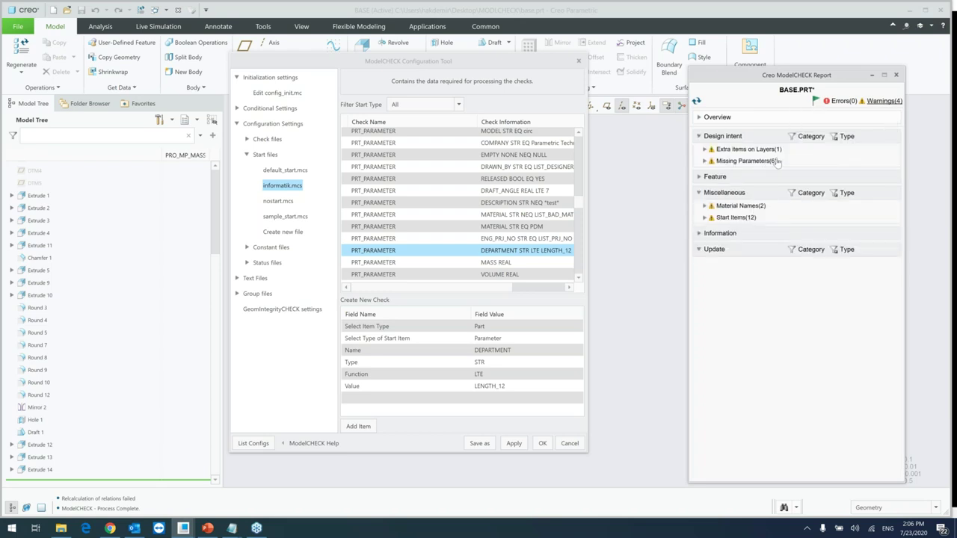
{"action": "left_click", "coordinate": [703, 160]}
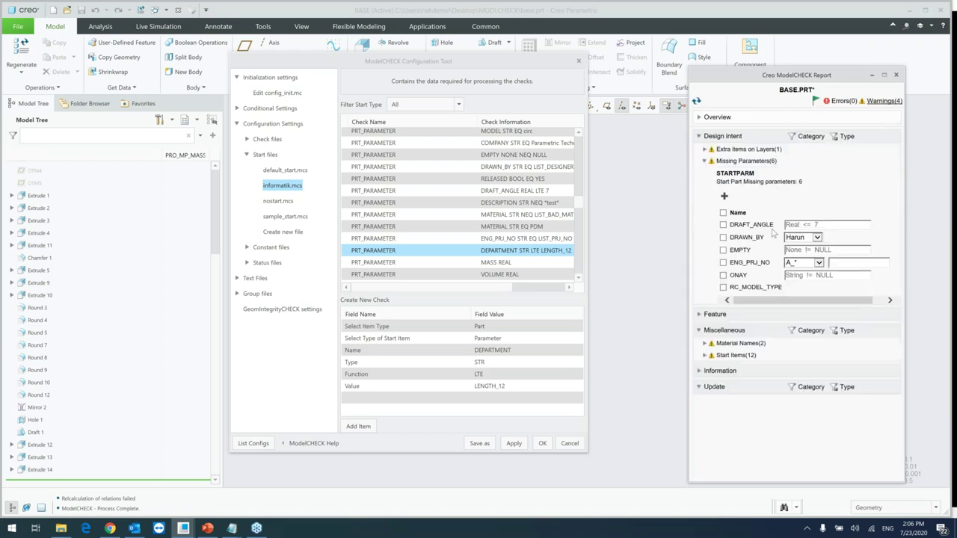
{"action": "left_click", "coordinate": [871, 75]}
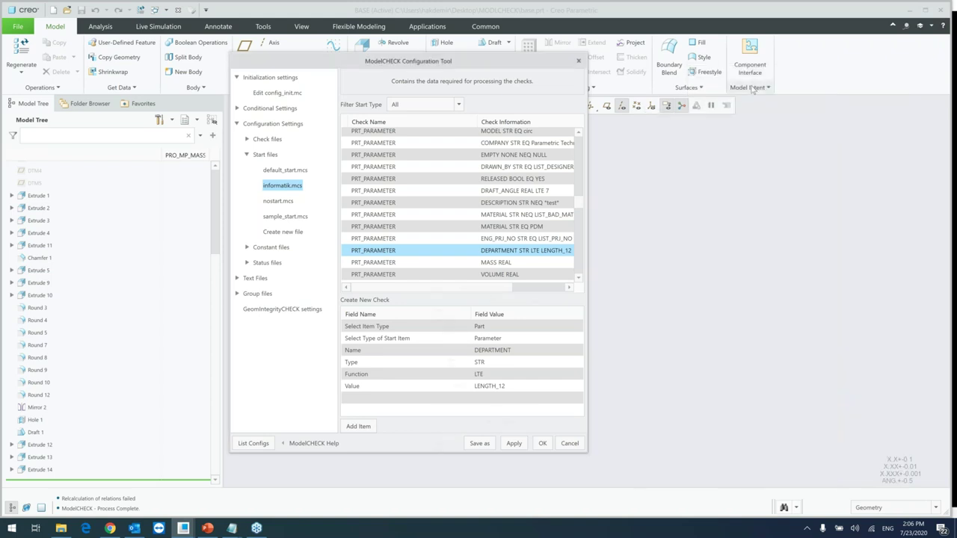
Open the part's Parameters dialog, inspect the DEPARTMENT row and its value, and close the dialog
{"action": "left_click", "coordinate": [750, 87]}
{"action": "left_click", "coordinate": [708, 127]}
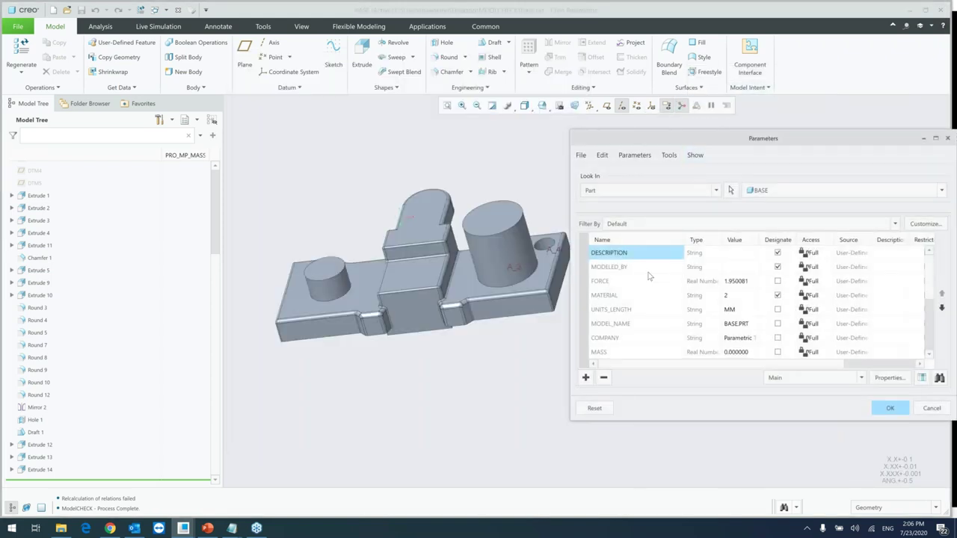
{"action": "scroll", "coordinate": [646, 279], "scroll_direction": "down", "scroll_amount": 4}
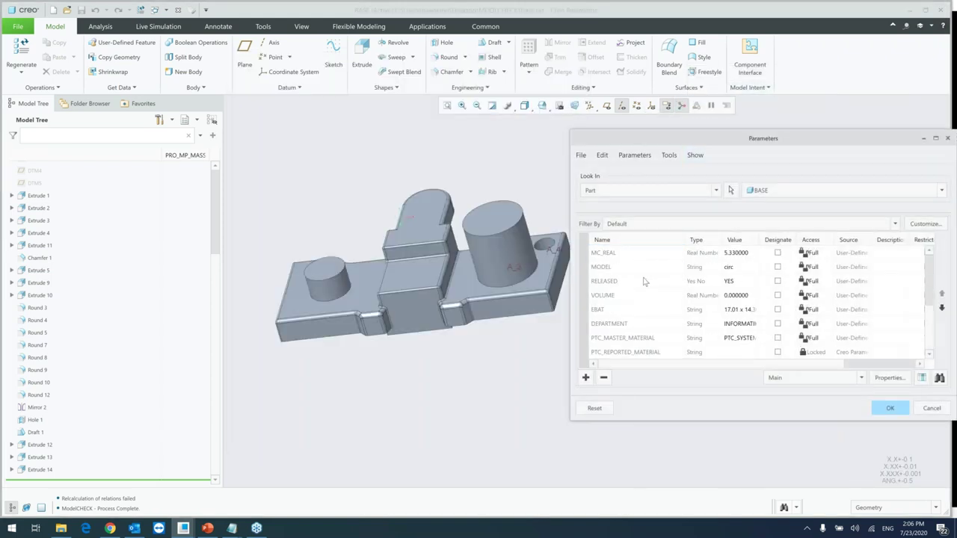
{"action": "left_click", "coordinate": [728, 323]}
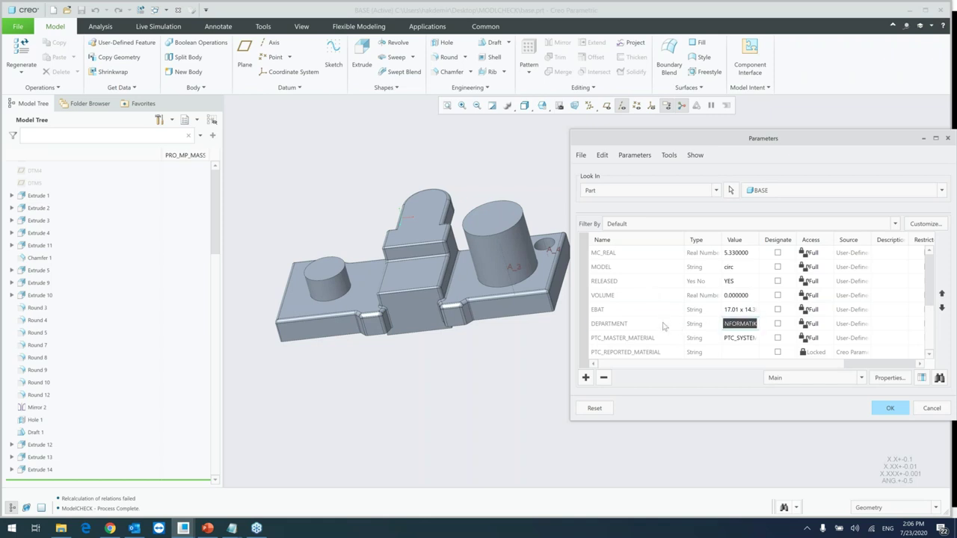
{"action": "left_click", "coordinate": [662, 326]}
{"action": "left_click", "coordinate": [890, 408]}
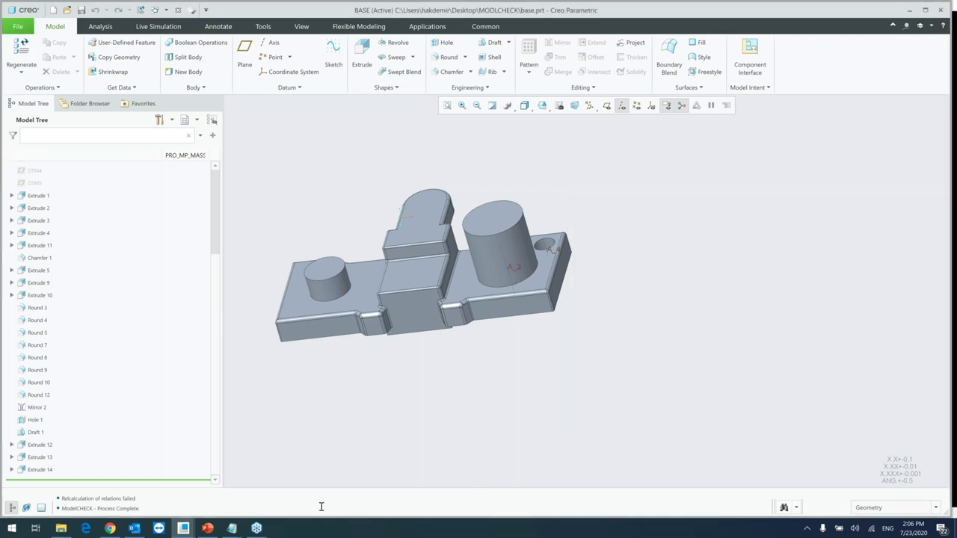
Restore the minimised ModelCHECK report and inspect the value condition of the missing DRAFT_ANGLE parameter
{"action": "mouse_move", "coordinate": [184, 530]}
{"action": "left_click", "coordinate": [265, 479]}
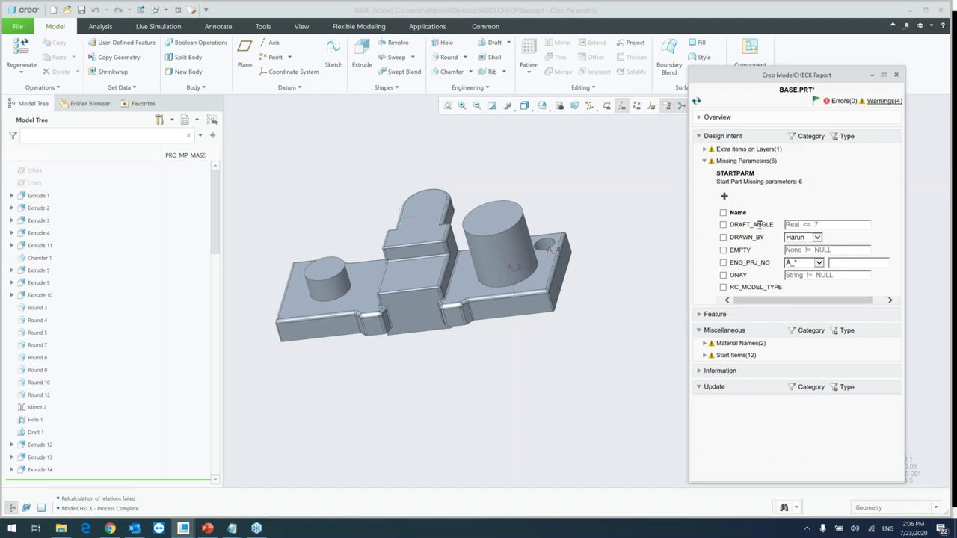
{"action": "left_click", "coordinate": [805, 224]}
In the informatik.mcs start file, set the limit of the DRAFT_ANGLE part parameter check to 3 and save the file
{"action": "left_click", "coordinate": [187, 523]}
{"action": "left_click", "coordinate": [211, 484]}
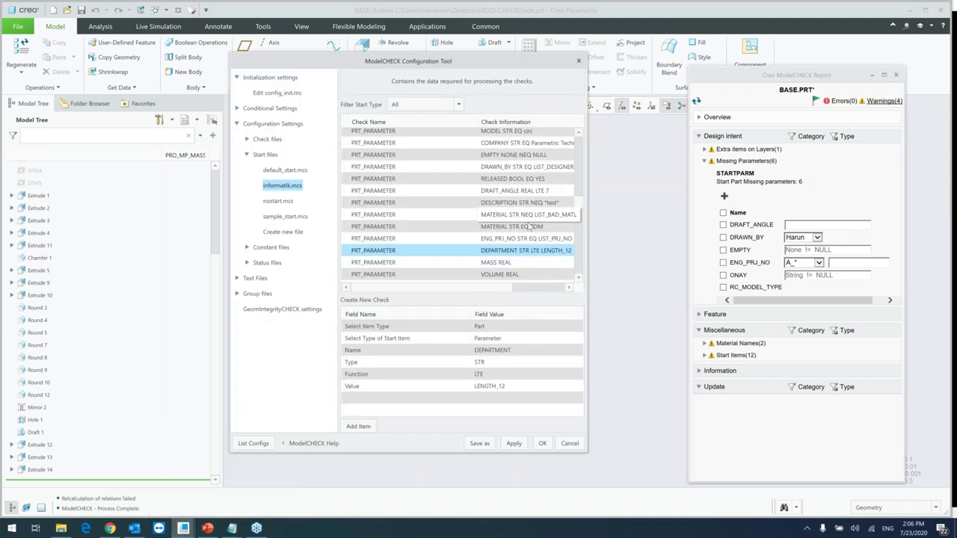
{"action": "scroll", "coordinate": [513, 245], "scroll_direction": "down", "scroll_amount": 1}
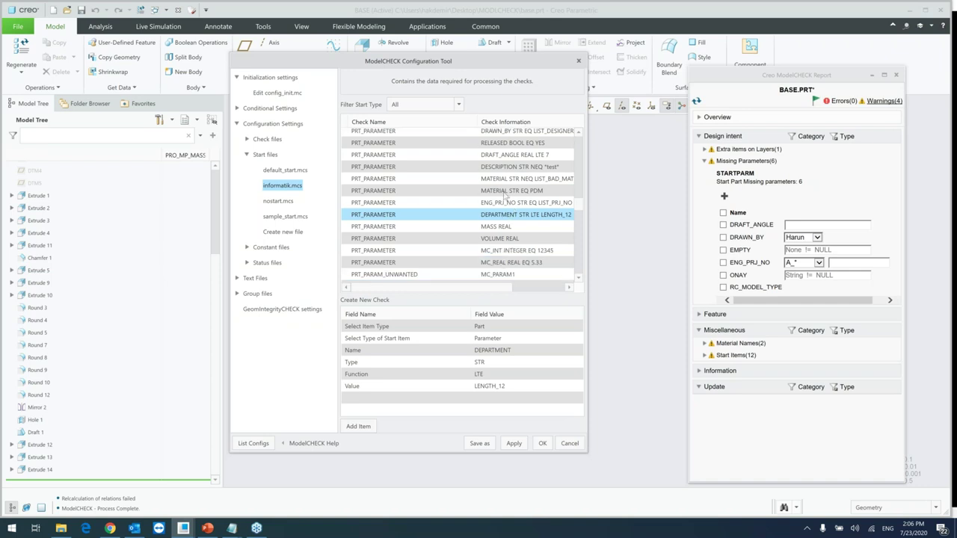
{"action": "left_click", "coordinate": [512, 154]}
{"action": "left_click", "coordinate": [480, 387]}
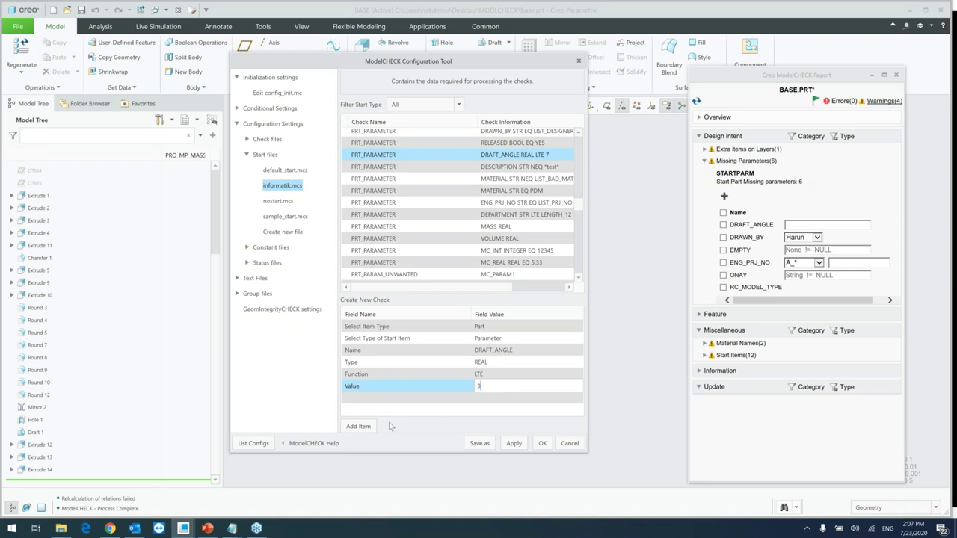
{"action": "left_click", "coordinate": [358, 426]}
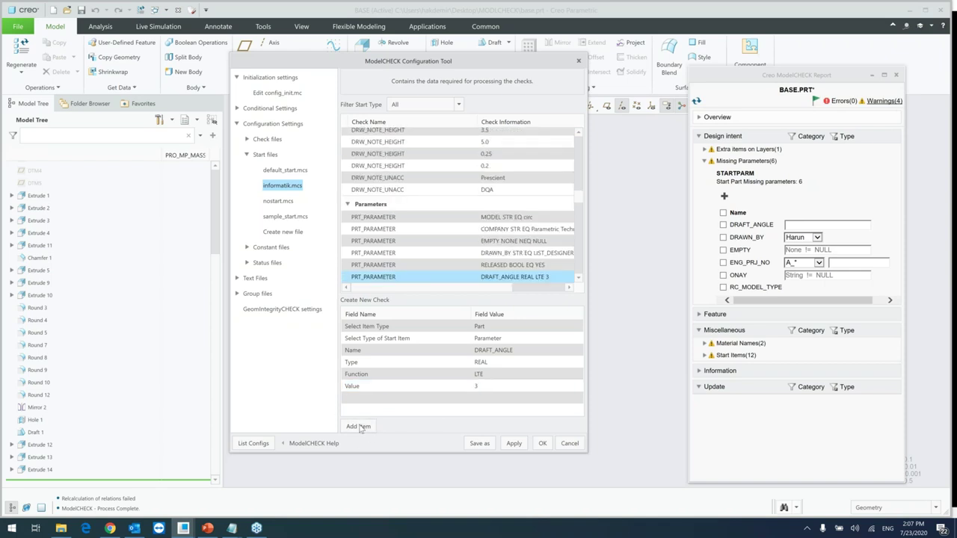
{"action": "left_click", "coordinate": [514, 443]}
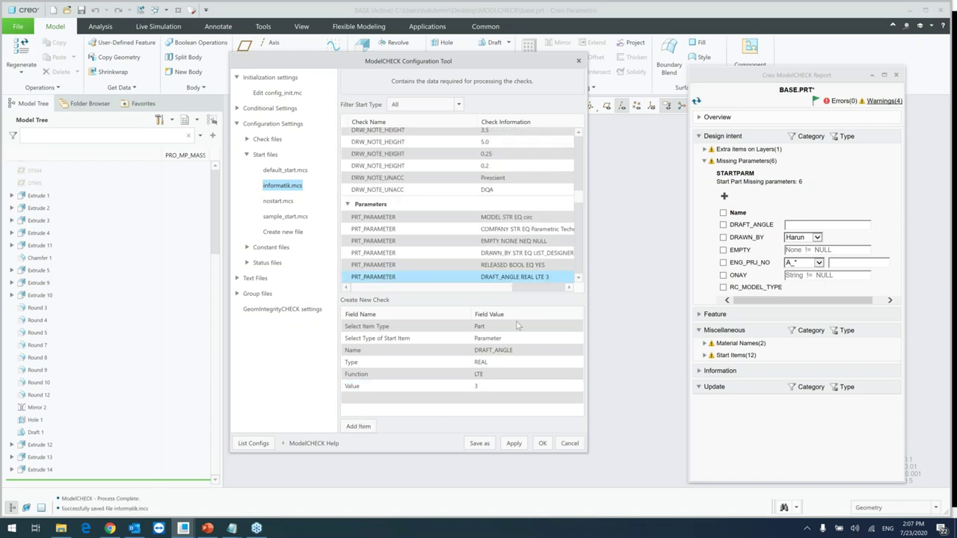
Rerun ModelCHECK on the part and add the missing DRAFT_ANGLE parameter with the value 2
{"action": "left_click", "coordinate": [696, 101]}
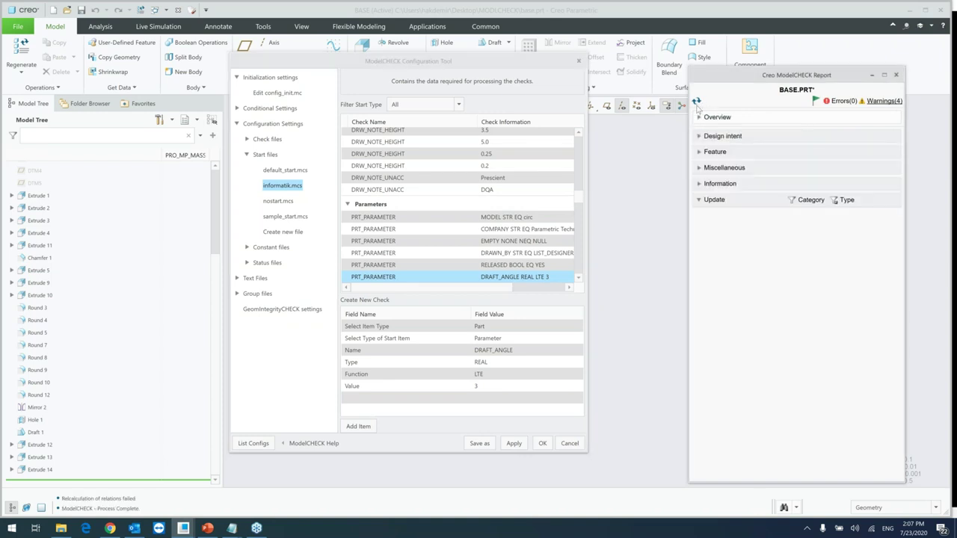
{"action": "left_click", "coordinate": [881, 100]}
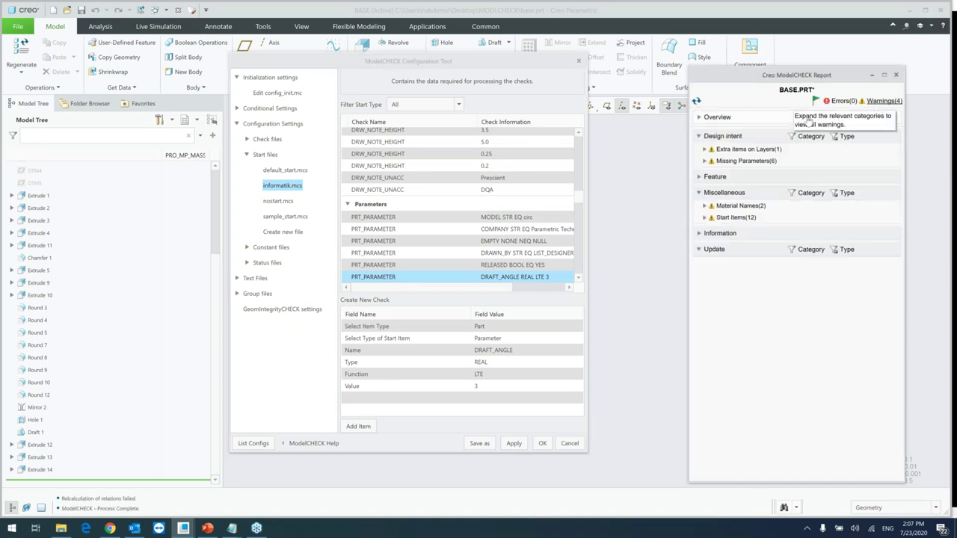
{"action": "left_click", "coordinate": [704, 160]}
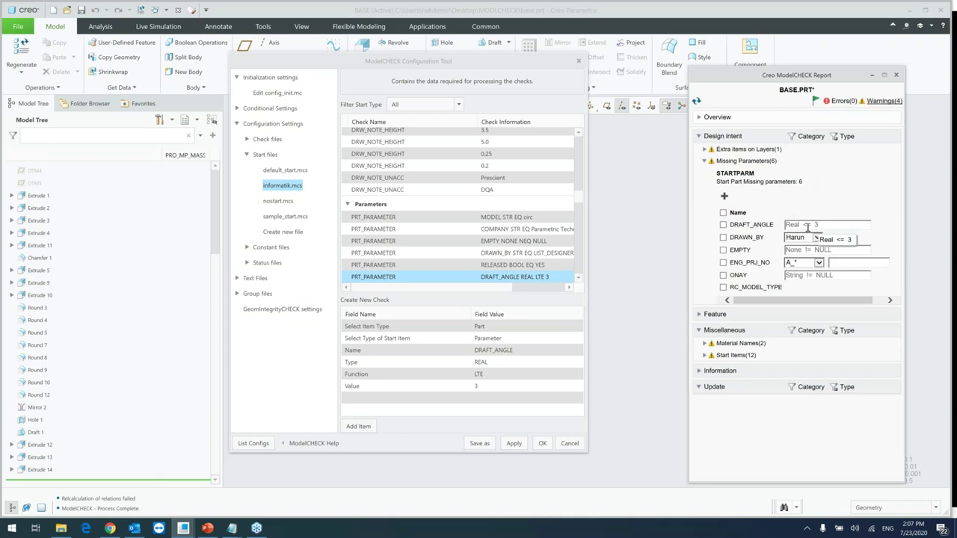
{"action": "left_click", "coordinate": [801, 225]}
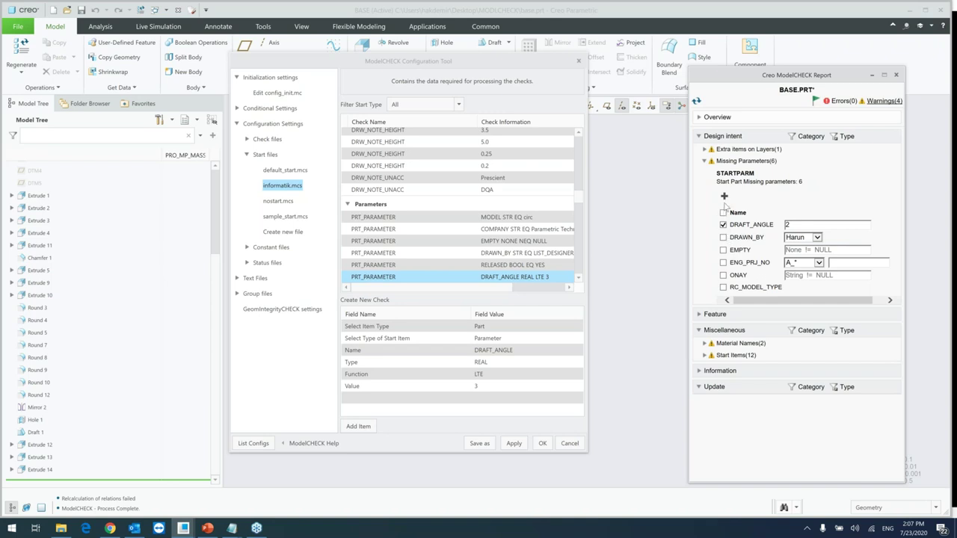
{"action": "left_click", "coordinate": [724, 196]}
Refresh the ModelCHECK report and review the names allowed for the missing DRAWN_BY parameter
{"action": "left_click", "coordinate": [696, 101]}
{"action": "left_click", "coordinate": [883, 100]}
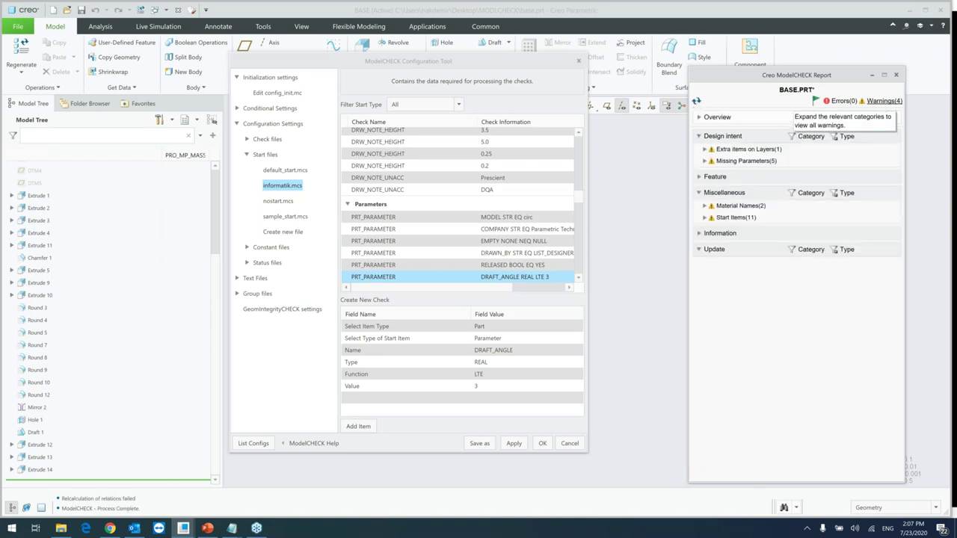
{"action": "left_click", "coordinate": [704, 161]}
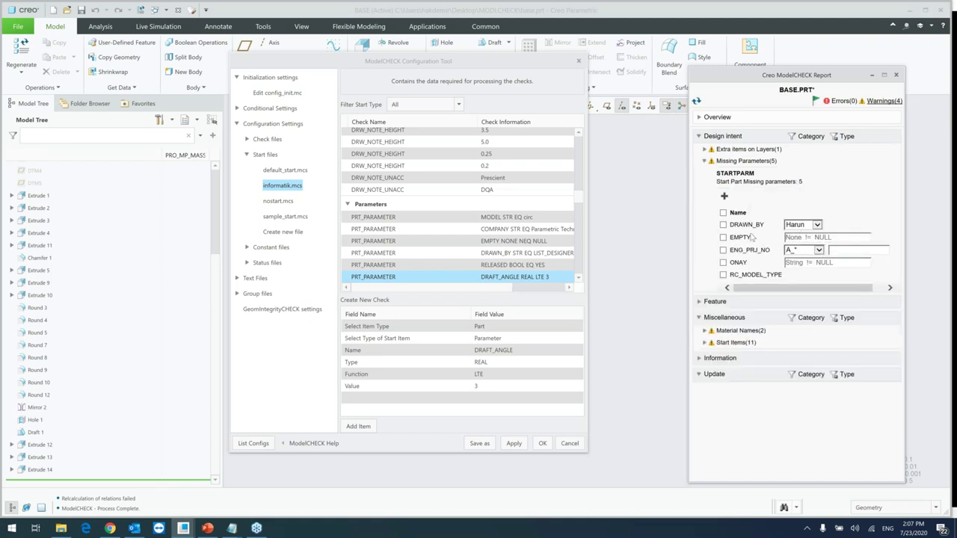
{"action": "left_click", "coordinate": [818, 224]}
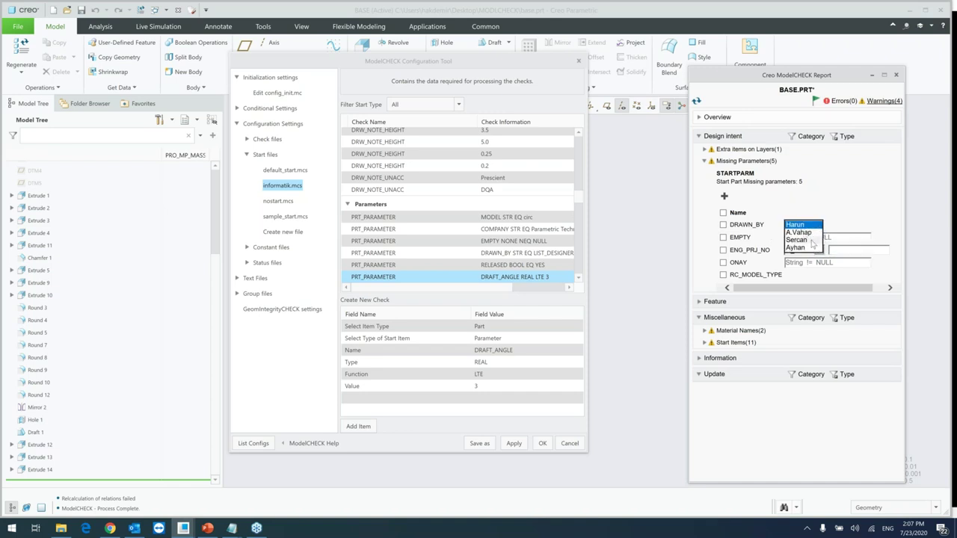
{"action": "left_click", "coordinate": [819, 208]}
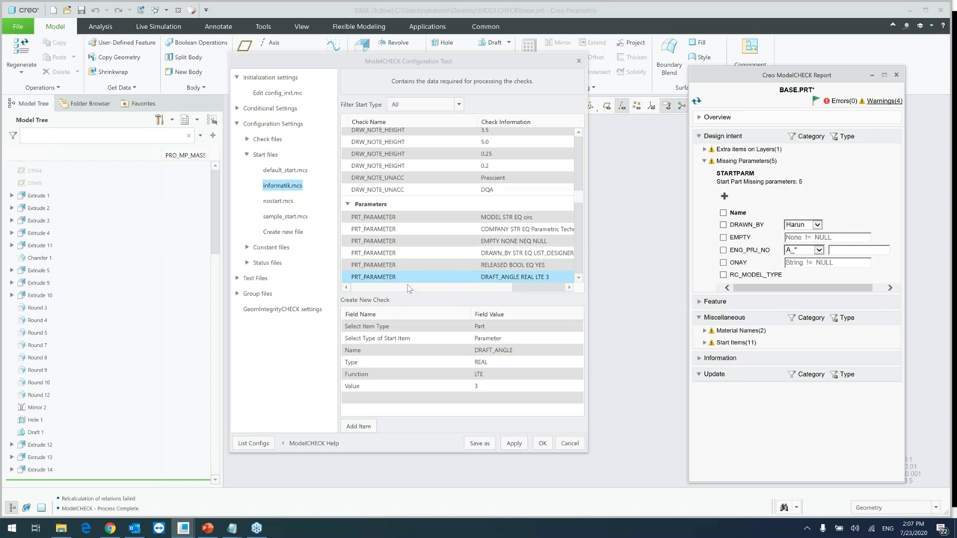
Compare the designer lists in the text files tasarimci.txt and designers.txt, and save tasarimci.txt without changes
{"action": "left_click", "coordinate": [238, 278]}
{"action": "scroll", "coordinate": [282, 308], "scroll_direction": "down", "scroll_amount": 5}
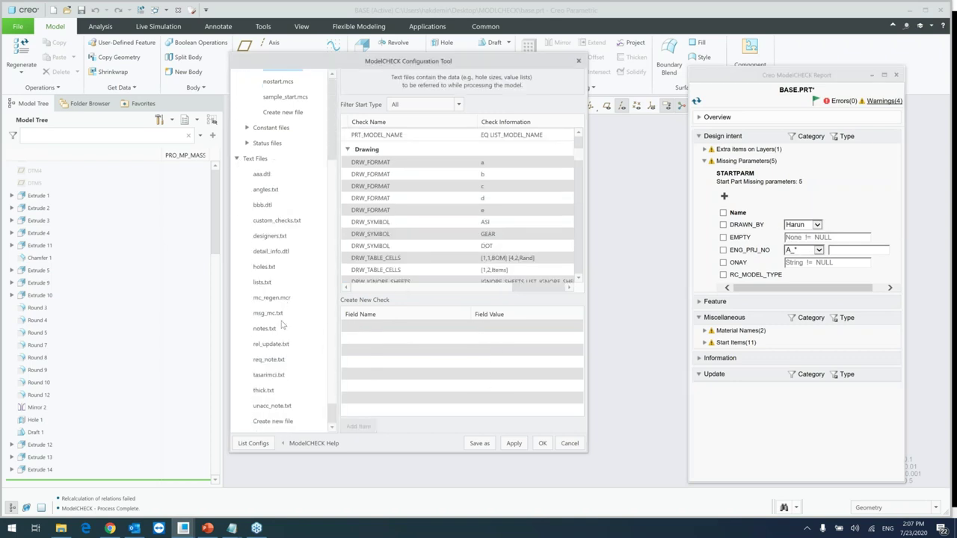
{"action": "left_click", "coordinate": [278, 377]}
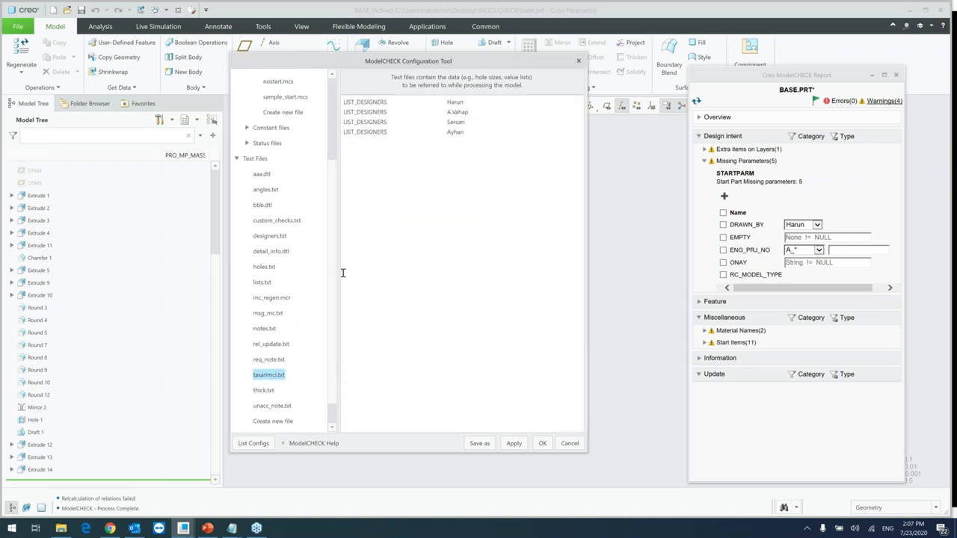
{"action": "left_click", "coordinate": [271, 238]}
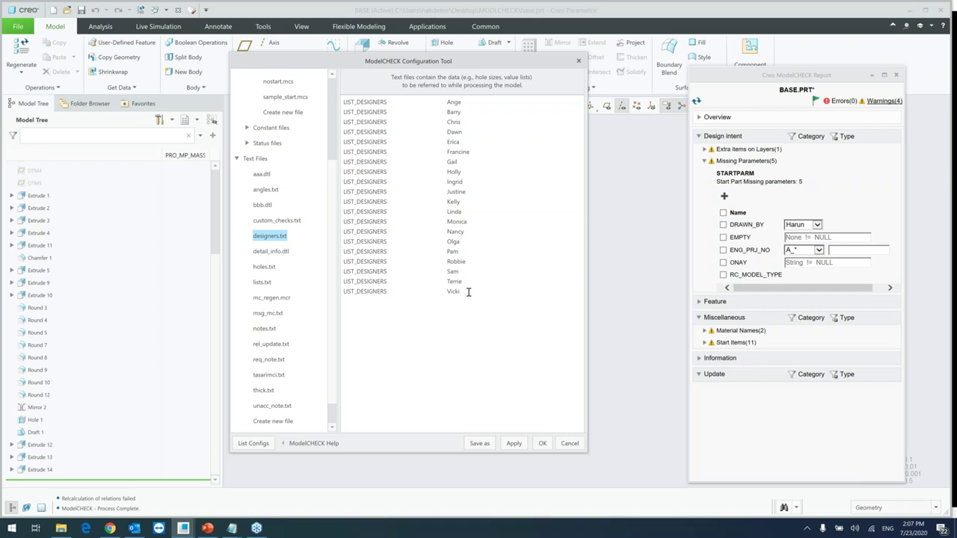
{"action": "left_click", "coordinate": [271, 376]}
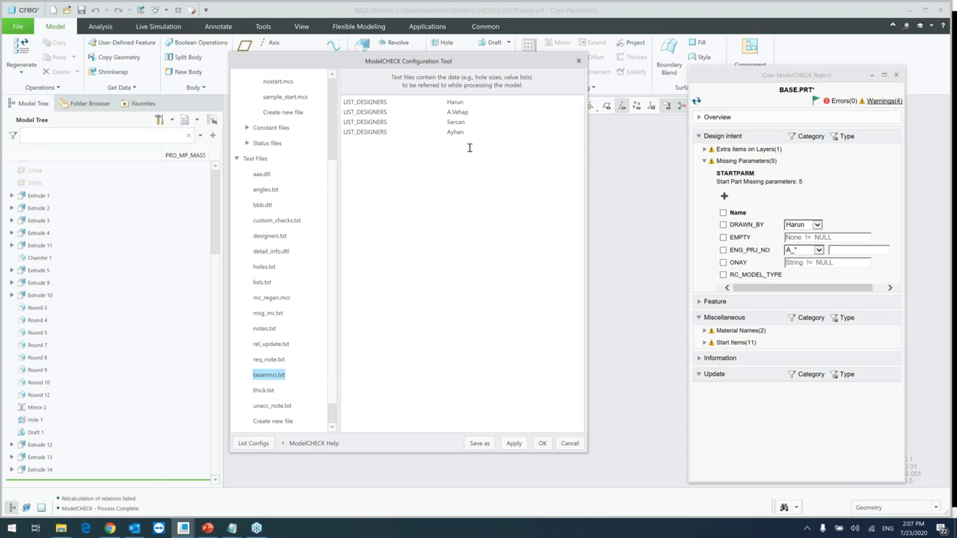
{"action": "left_click", "coordinate": [515, 444]}
In informatik.mcs, switch the external lists reference from text/tasarimci.txt to text/designers.txt and save the start file
{"action": "scroll", "coordinate": [270, 130], "scroll_direction": "up", "scroll_amount": 1}
{"action": "scroll", "coordinate": [270, 130], "scroll_direction": "up", "scroll_amount": 1}
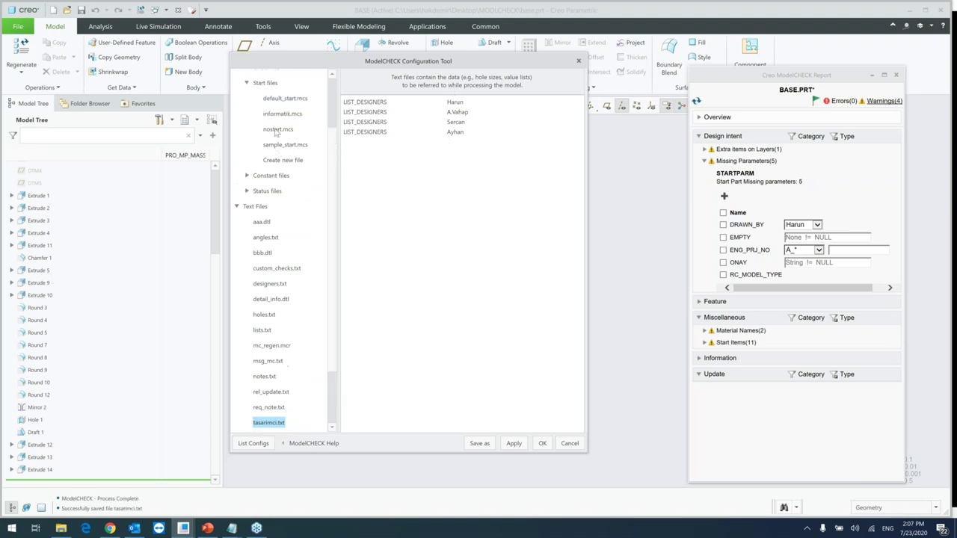
{"action": "left_click", "coordinate": [284, 115]}
{"action": "left_click", "coordinate": [580, 198]}
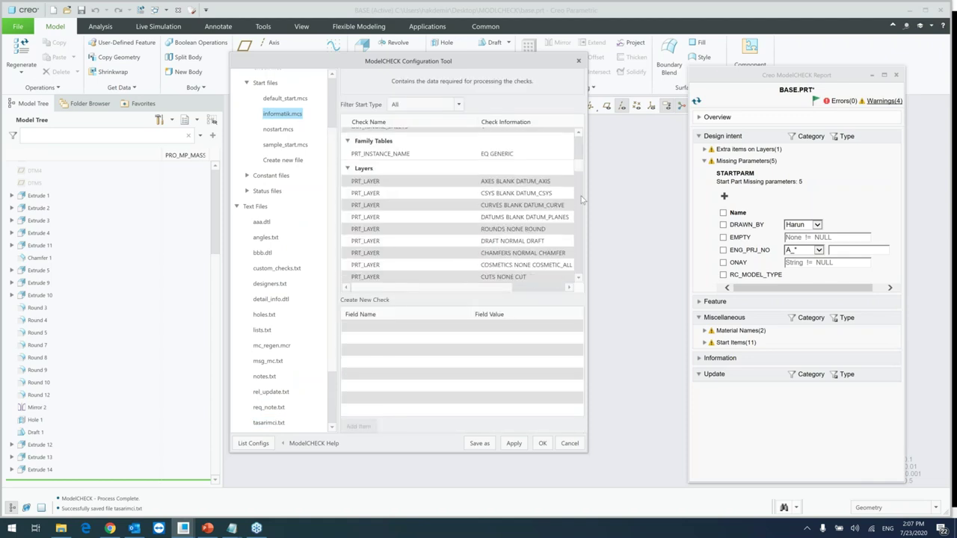
{"action": "scroll", "coordinate": [584, 184], "scroll_direction": "down", "scroll_amount": 5}
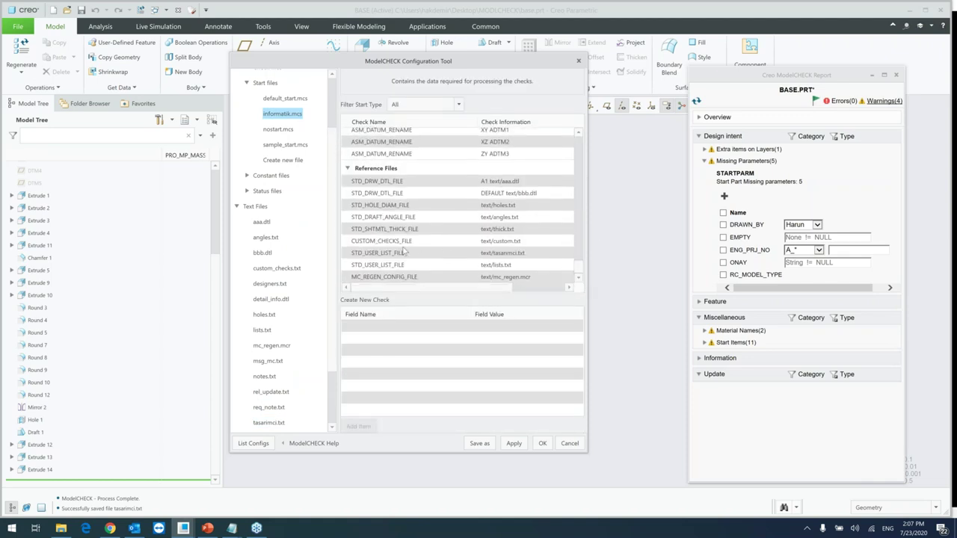
{"action": "left_click", "coordinate": [500, 253]}
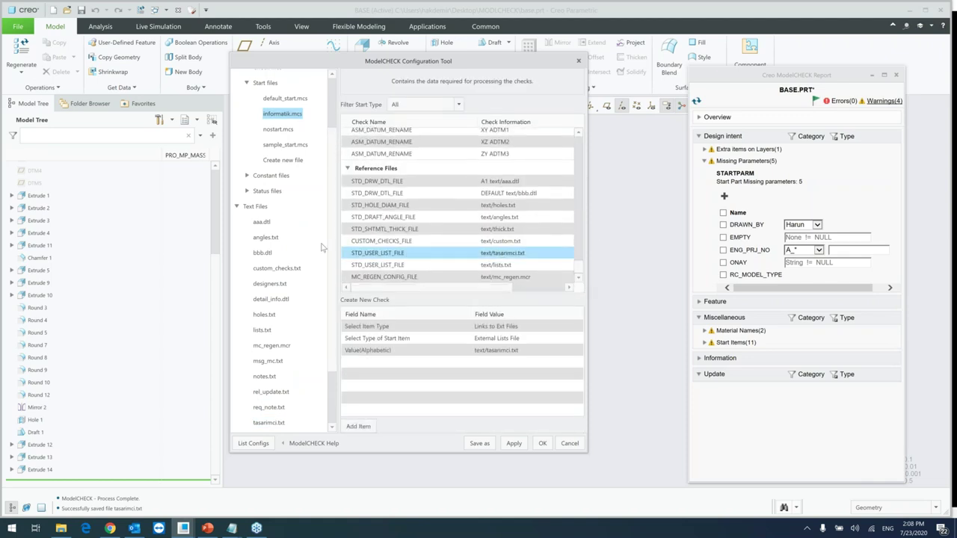
{"action": "left_click", "coordinate": [510, 351]}
{"action": "left_click", "coordinate": [577, 351]}
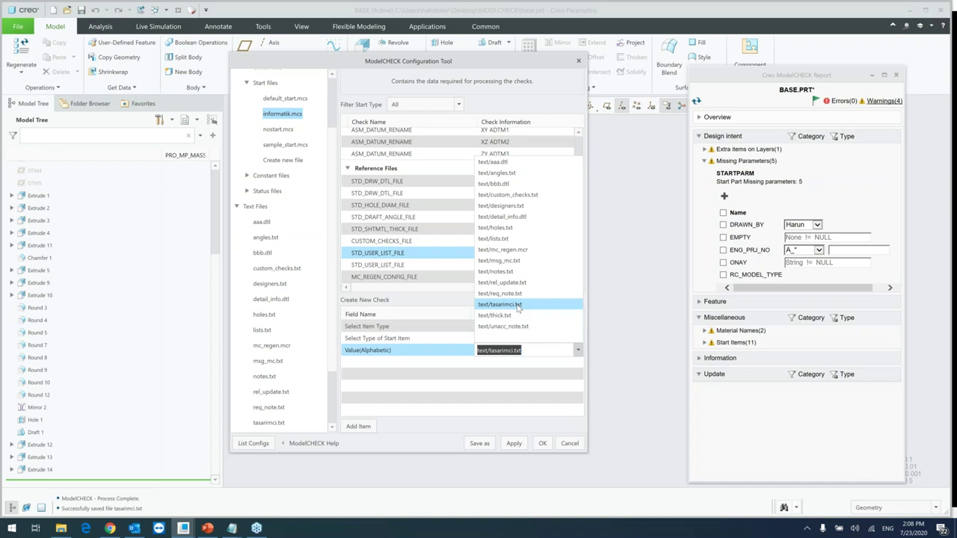
{"action": "left_click", "coordinate": [503, 209]}
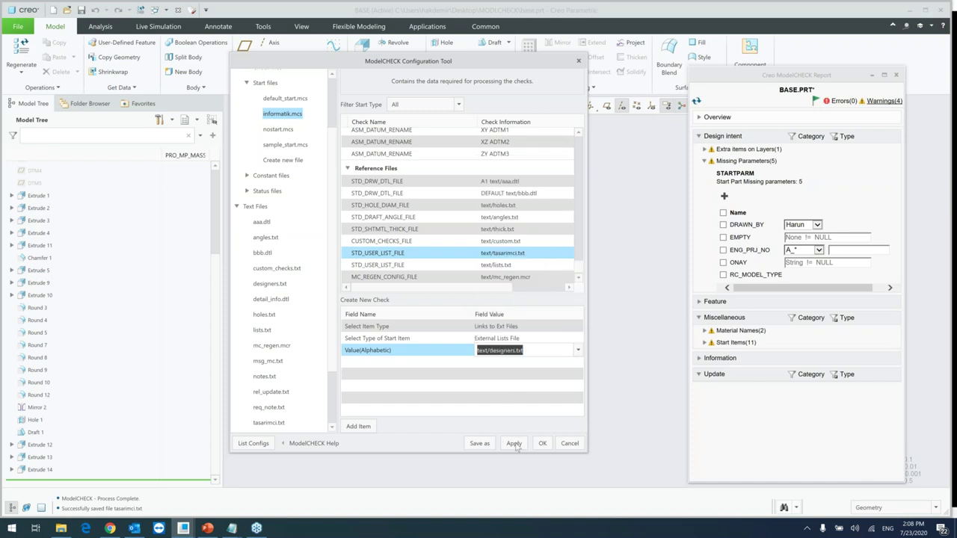
{"action": "left_click", "coordinate": [371, 430]}
{"action": "left_click", "coordinate": [513, 444]}
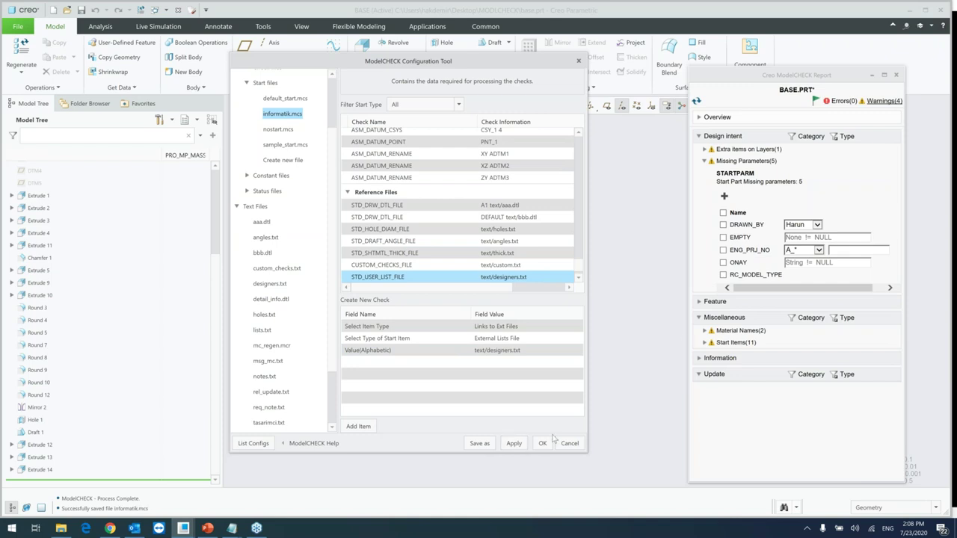
Rerun ModelCHECK with the designers.txt list and review the names offered for the missing DRAWN_BY parameter
{"action": "left_click", "coordinate": [697, 101]}
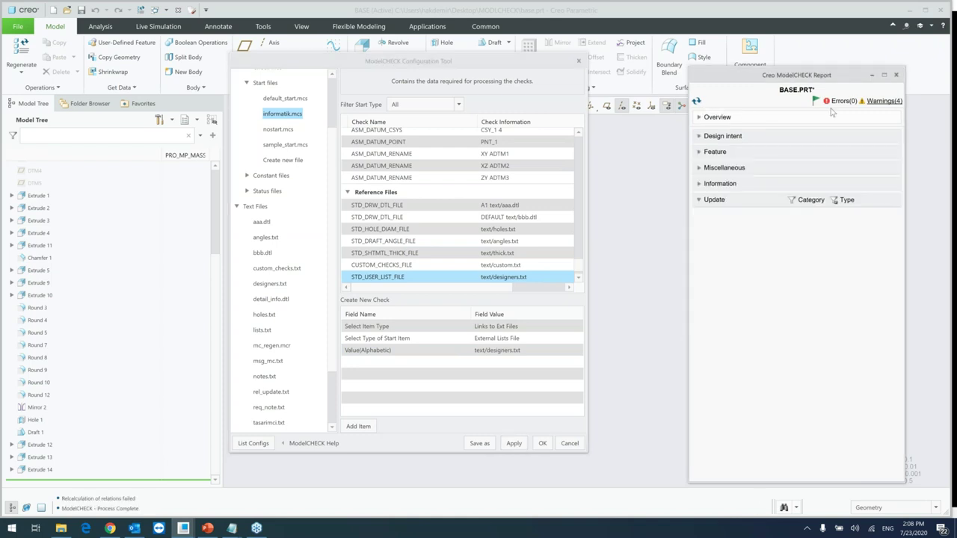
{"action": "left_click", "coordinate": [873, 102]}
{"action": "left_click", "coordinate": [704, 160]}
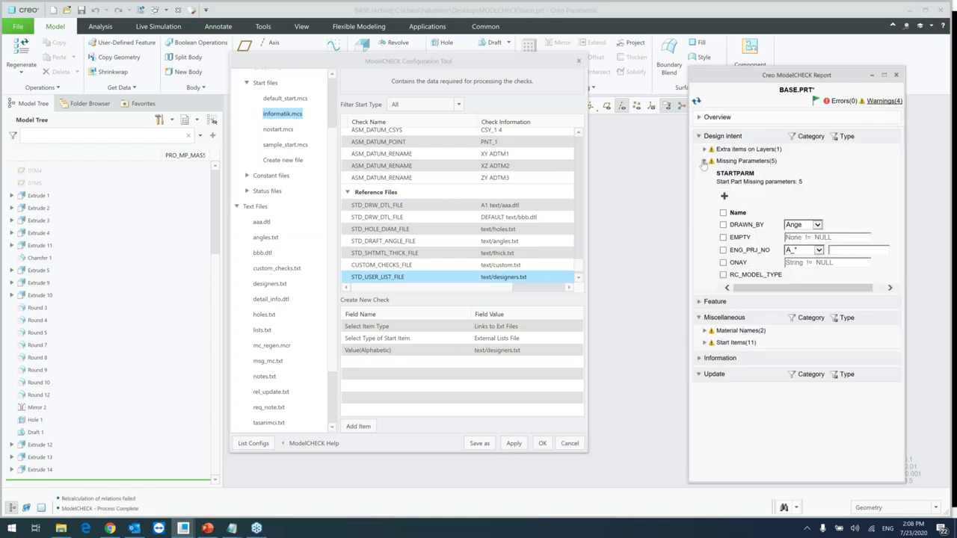
{"action": "left_click", "coordinate": [817, 225]}
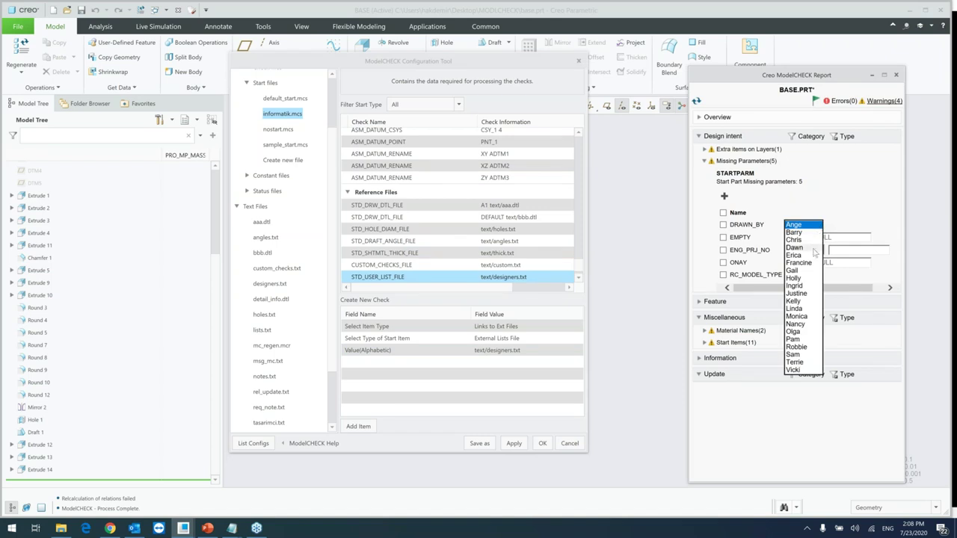
{"action": "left_click", "coordinate": [760, 224]}
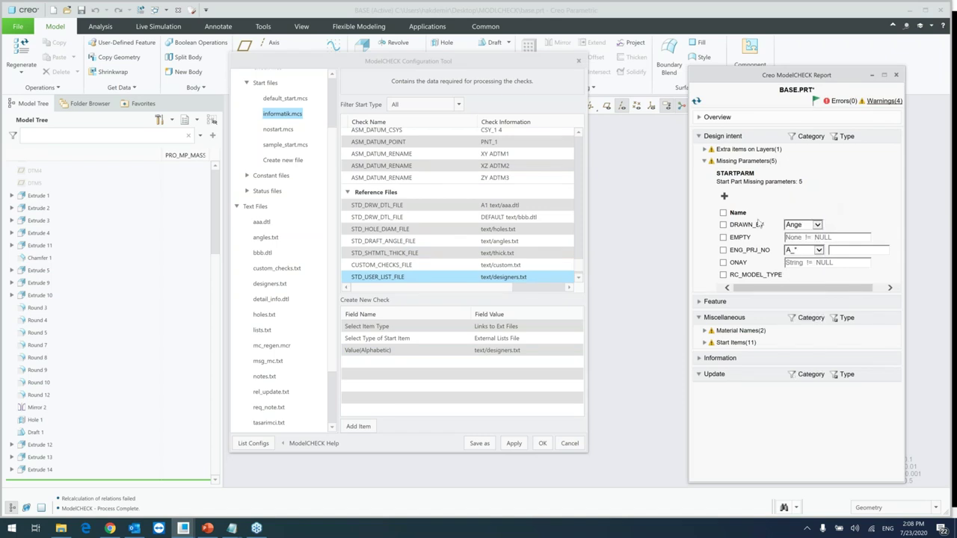
Set the external lists file reference in informatik.mcs back to text/tasarimci.txt and save the start file
{"action": "scroll", "coordinate": [523, 262], "scroll_direction": "down", "scroll_amount": 1}
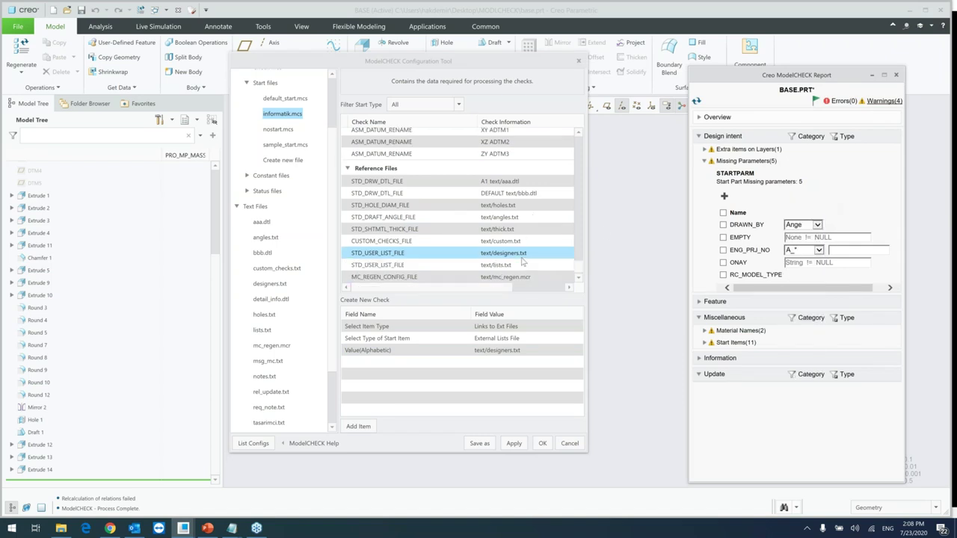
{"action": "left_click", "coordinate": [516, 350]}
{"action": "left_click", "coordinate": [579, 350]}
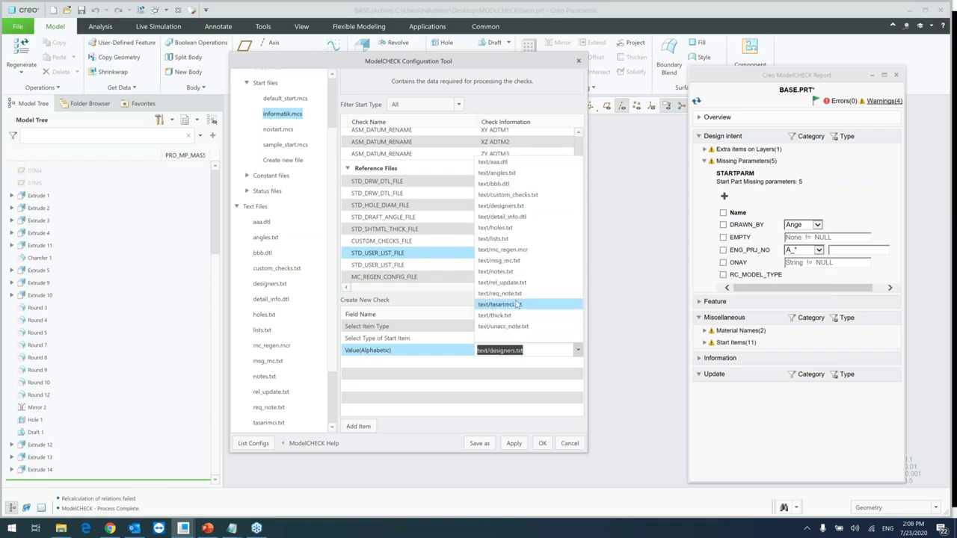
{"action": "left_click", "coordinate": [516, 307]}
{"action": "left_click", "coordinate": [362, 429]}
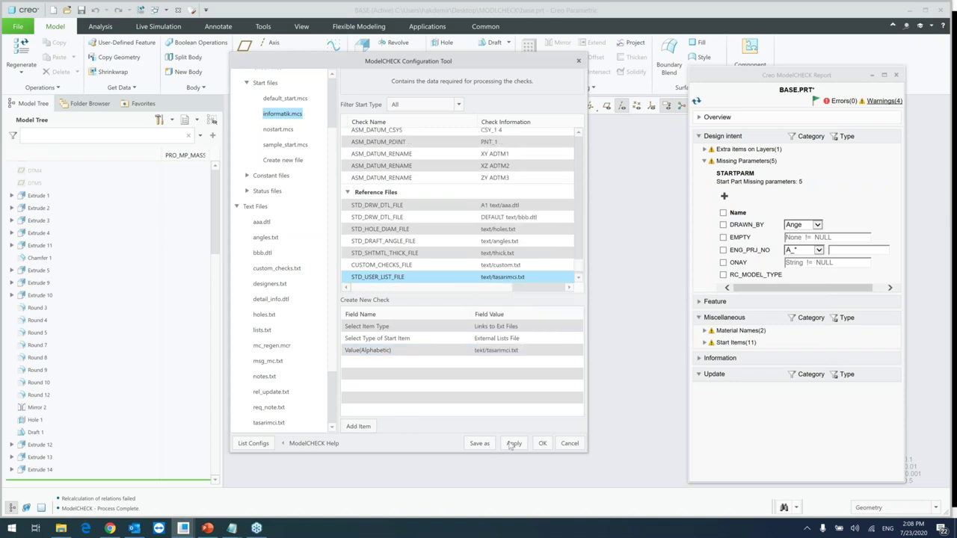
{"action": "left_click", "coordinate": [513, 444]}
Rerun ModelCHECK, add the missing DRAWN_BY parameter with the first listed designer's name, and refresh the report
{"action": "left_click", "coordinate": [695, 100]}
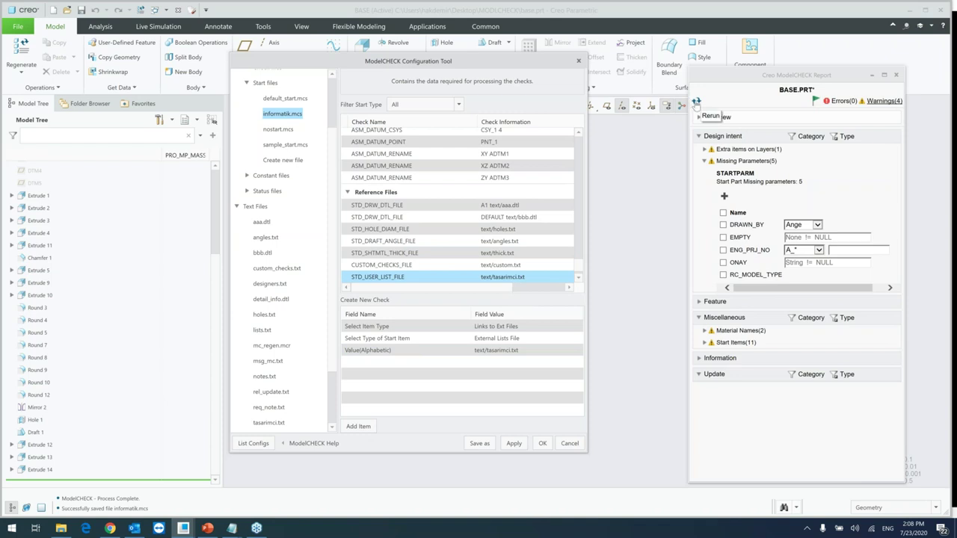
{"action": "left_click", "coordinate": [878, 102]}
{"action": "left_click", "coordinate": [704, 160]}
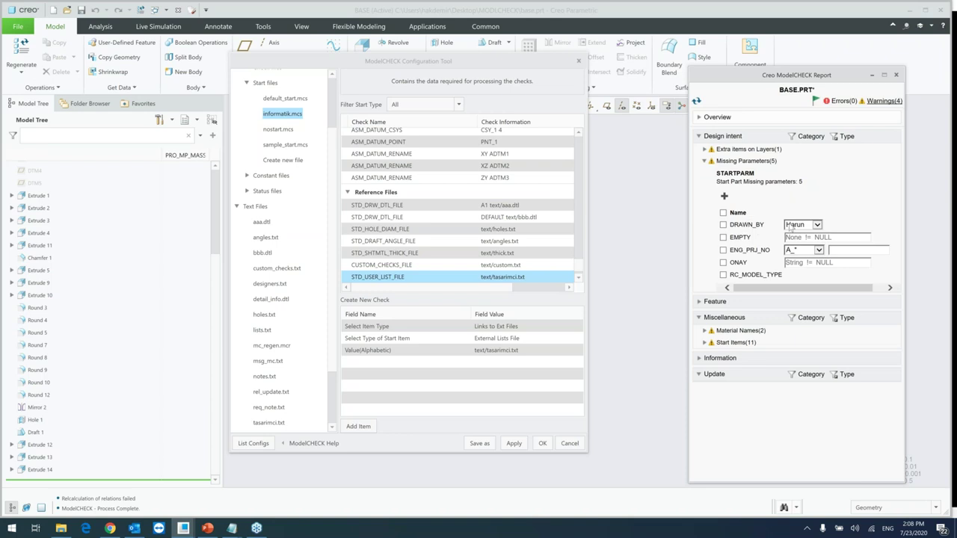
{"action": "left_click", "coordinate": [729, 196]}
{"action": "left_click", "coordinate": [696, 100]}
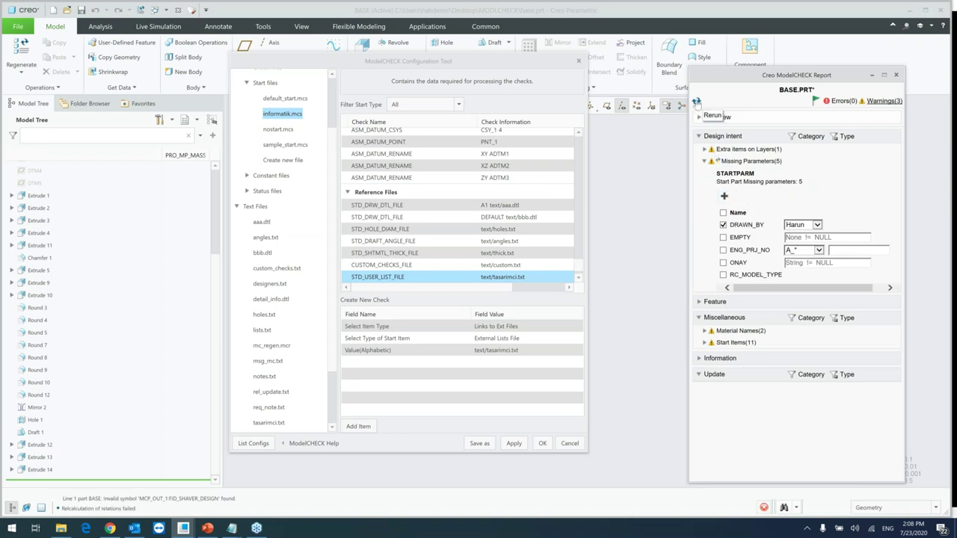
List the missing parameters in the warnings and inspect the ONAY part parameter check defined in informatik.mcs
{"action": "left_click", "coordinate": [870, 101]}
{"action": "left_click", "coordinate": [704, 161]}
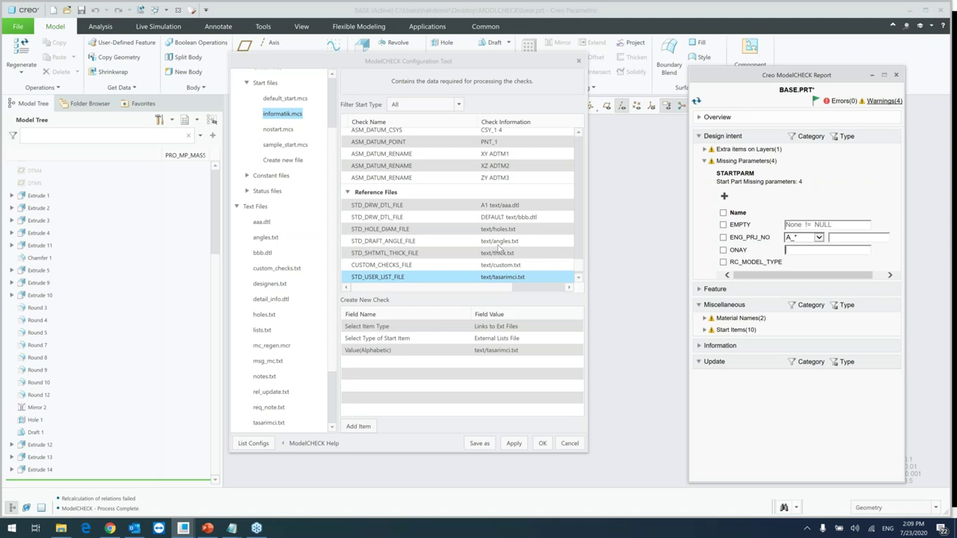
{"action": "scroll", "coordinate": [509, 198], "scroll_direction": "down", "scroll_amount": 6}
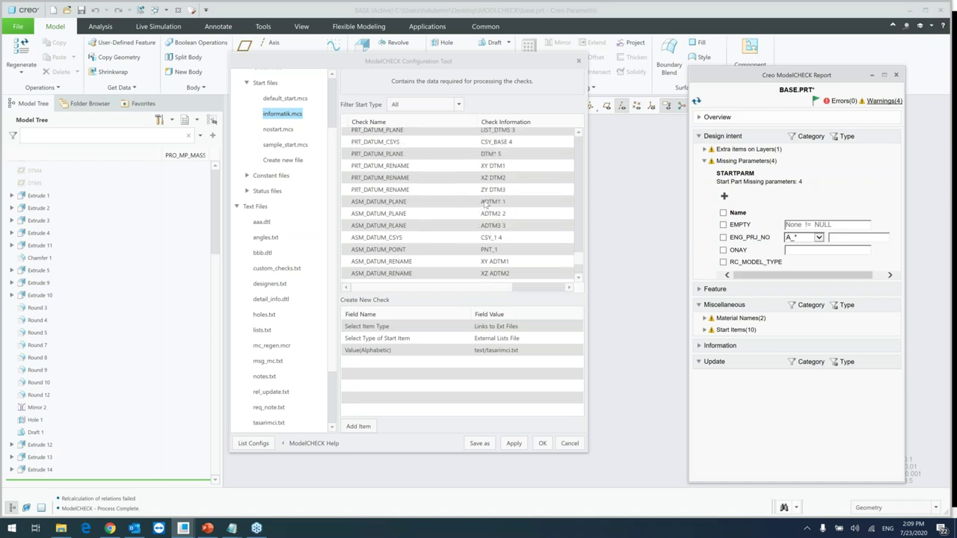
{"action": "scroll", "coordinate": [456, 211], "scroll_direction": "up", "scroll_amount": 8}
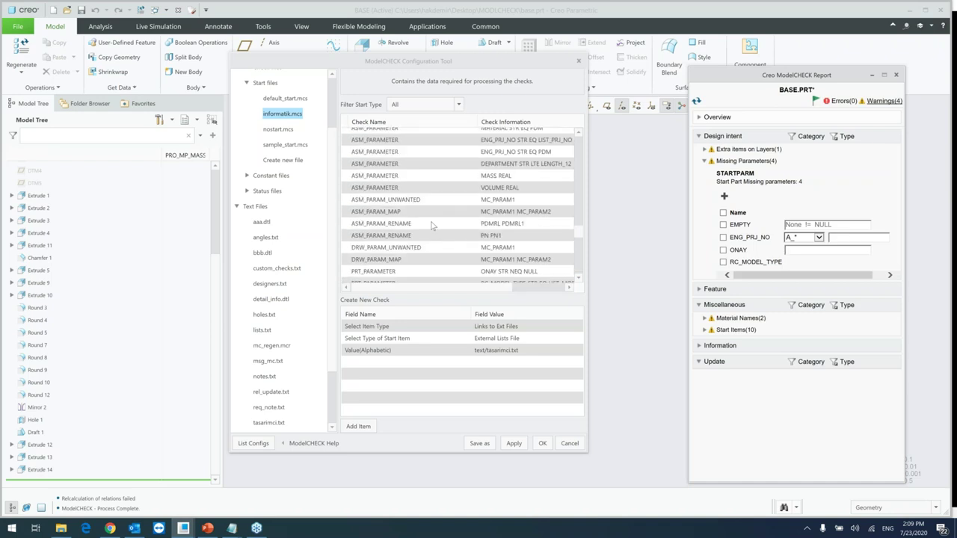
{"action": "scroll", "coordinate": [449, 216], "scroll_direction": "up", "scroll_amount": 3}
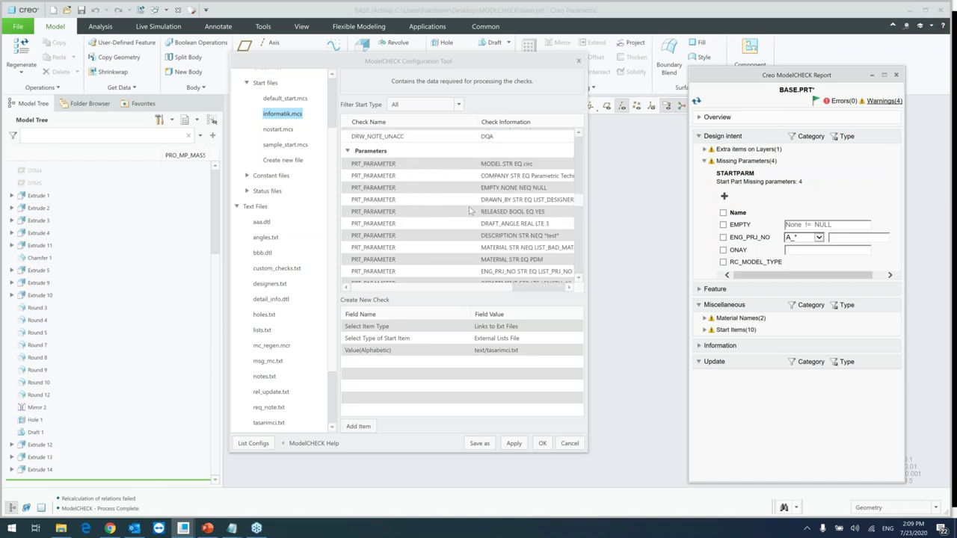
{"action": "scroll", "coordinate": [469, 207], "scroll_direction": "down", "scroll_amount": 1}
{"action": "scroll", "coordinate": [512, 186], "scroll_direction": "down", "scroll_amount": 8}
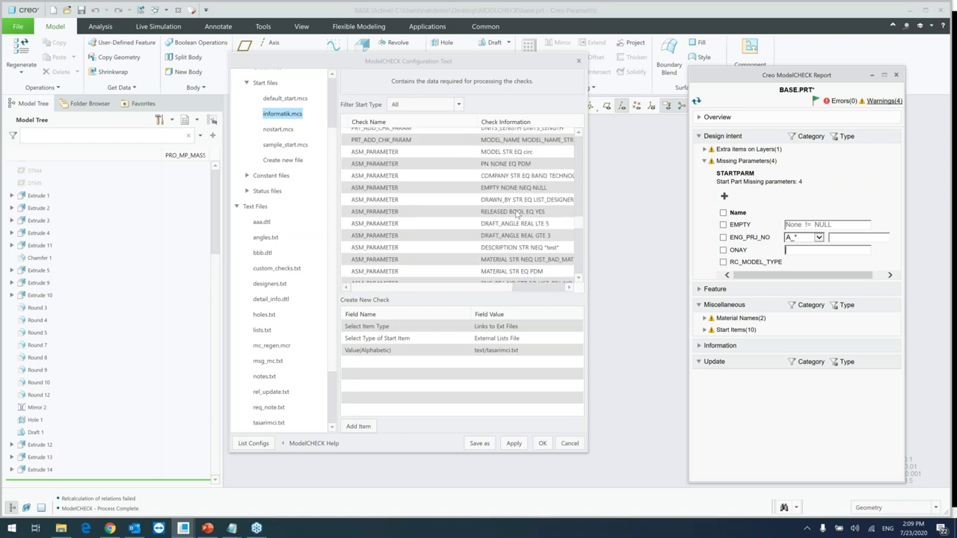
{"action": "left_click", "coordinate": [508, 163]}
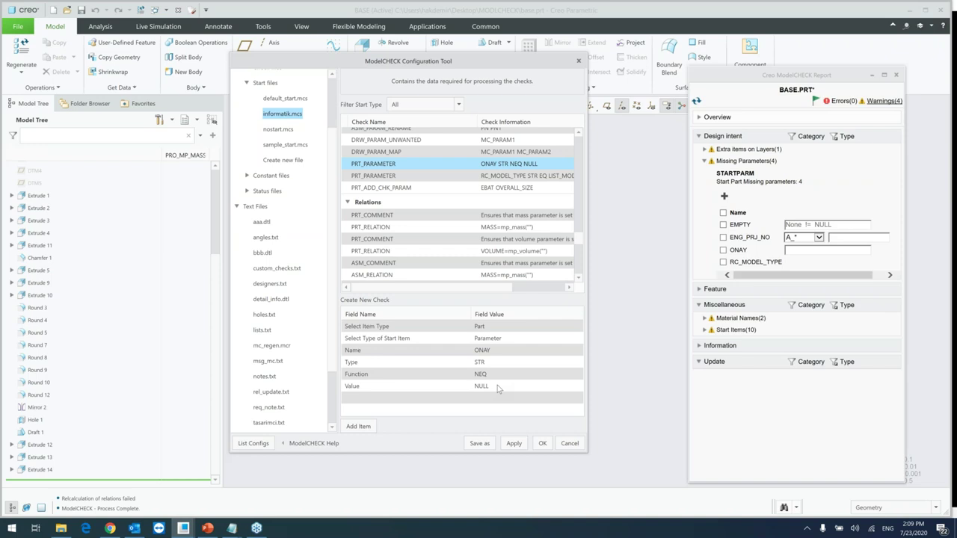
Add the missing ONAY parameter with the approver's first name, rerun ModelCHECK and expand the missing parameters warning
{"action": "left_click", "coordinate": [792, 251]}
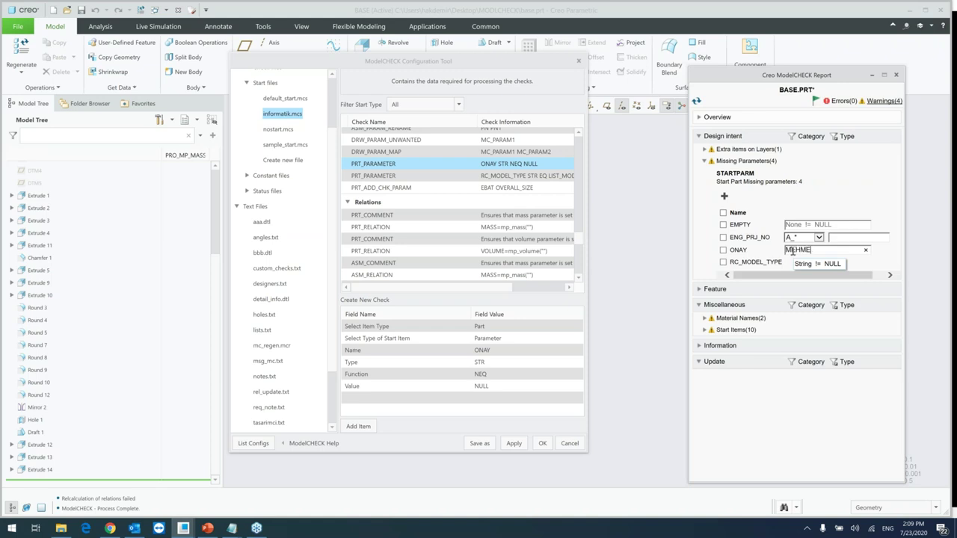
{"action": "left_click", "coordinate": [723, 250]}
{"action": "left_click", "coordinate": [696, 100]}
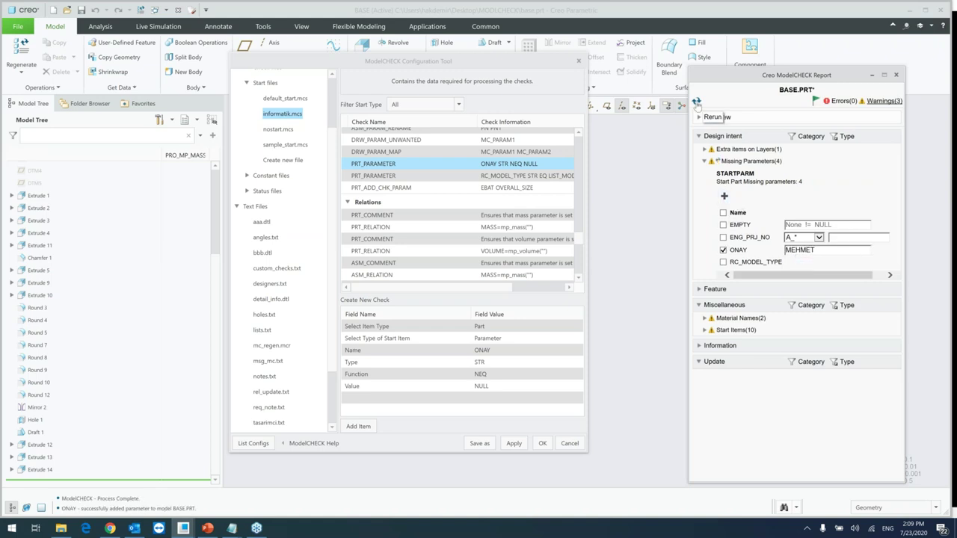
{"action": "left_click", "coordinate": [872, 101]}
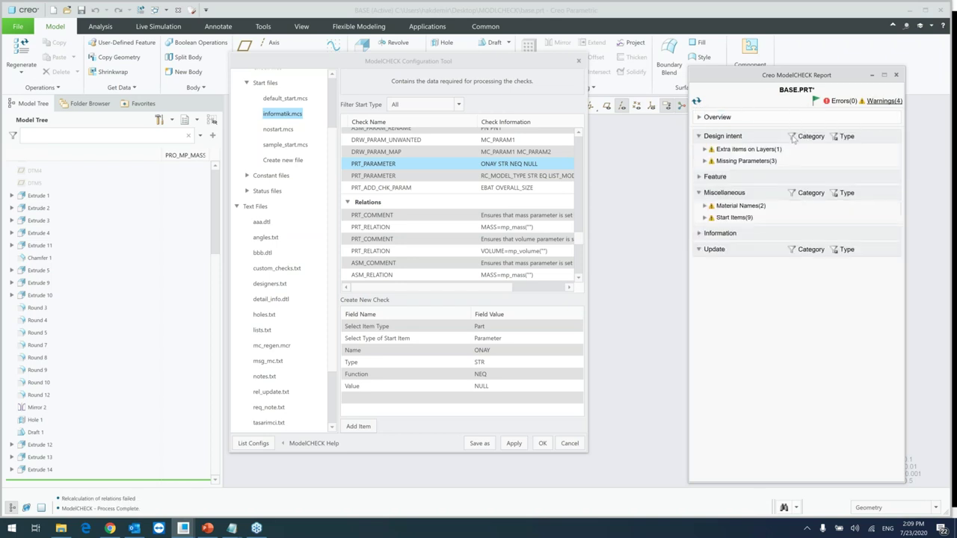
{"action": "left_click", "coordinate": [703, 161]}
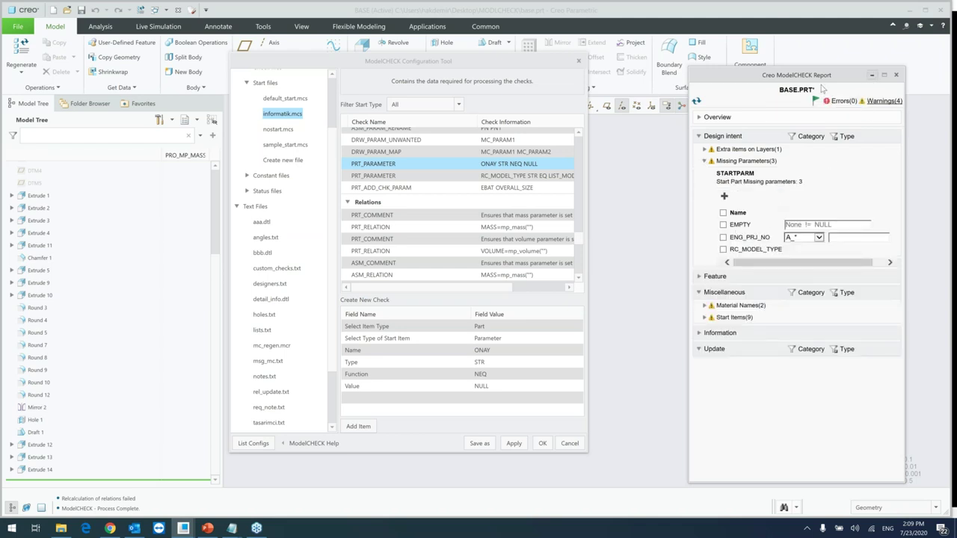
Review the DRAWN_BY, ONAY, DRAFT_ANGLE and DEPARTMENT values among the BASE part's parameters
{"action": "left_click", "coordinate": [749, 87]}
{"action": "left_click", "coordinate": [714, 130]}
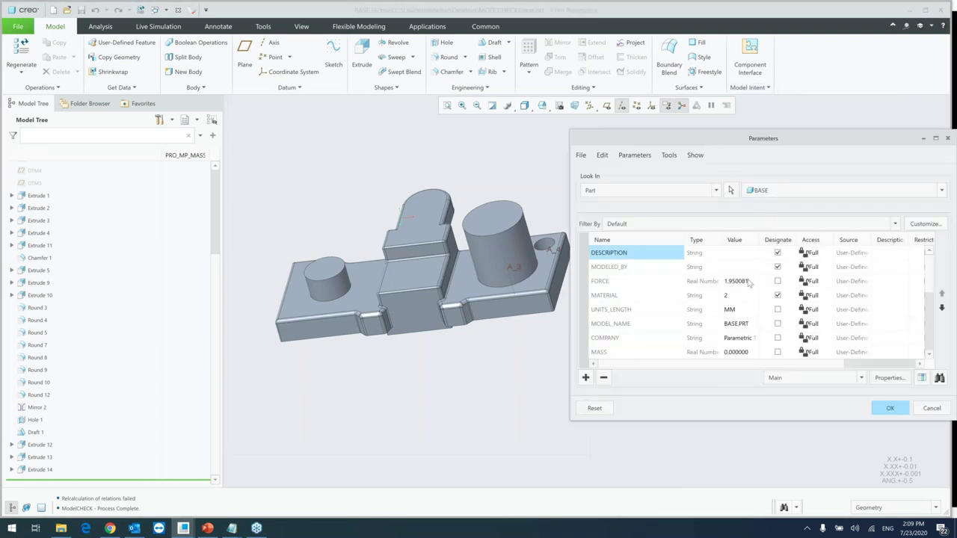
{"action": "scroll", "coordinate": [654, 299], "scroll_direction": "down", "scroll_amount": 5}
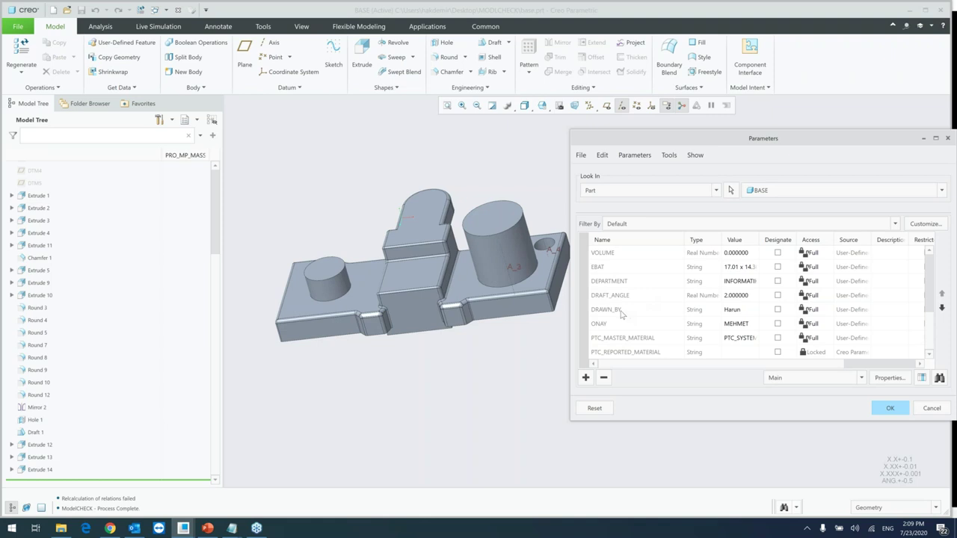
{"action": "left_click", "coordinate": [734, 310]}
{"action": "left_click", "coordinate": [735, 325]}
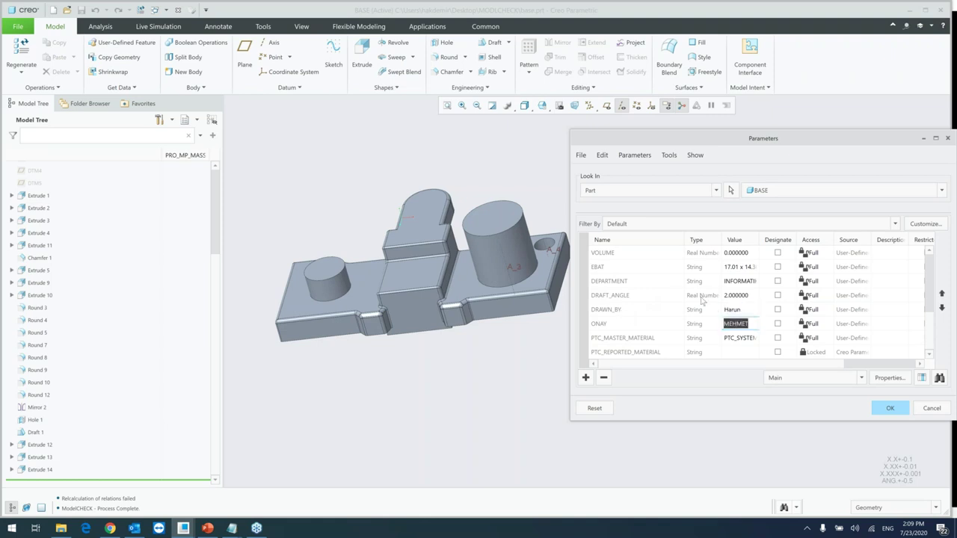
{"action": "left_click", "coordinate": [742, 298]}
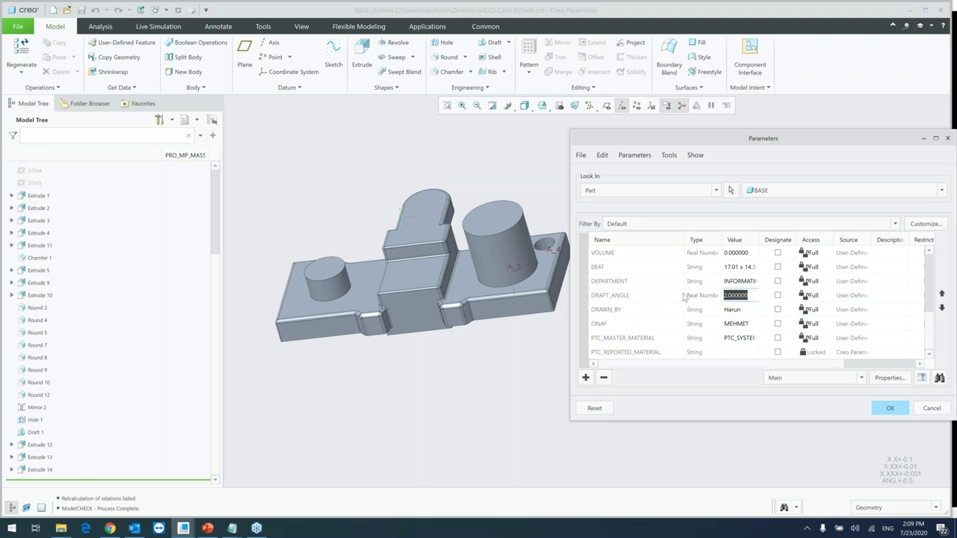
{"action": "left_click", "coordinate": [728, 283]}
{"action": "scroll", "coordinate": [643, 301], "scroll_direction": "up", "scroll_amount": 1}
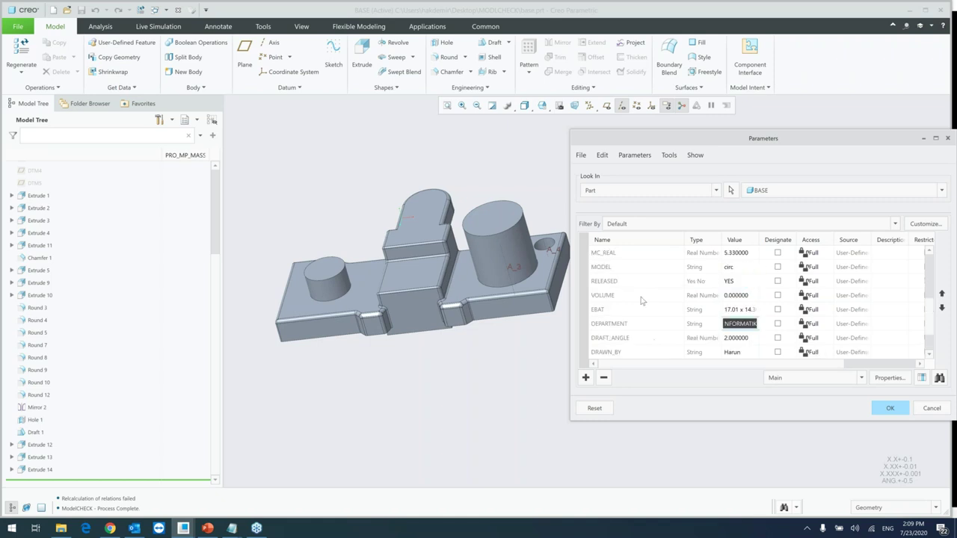
{"action": "left_click", "coordinate": [889, 410]}
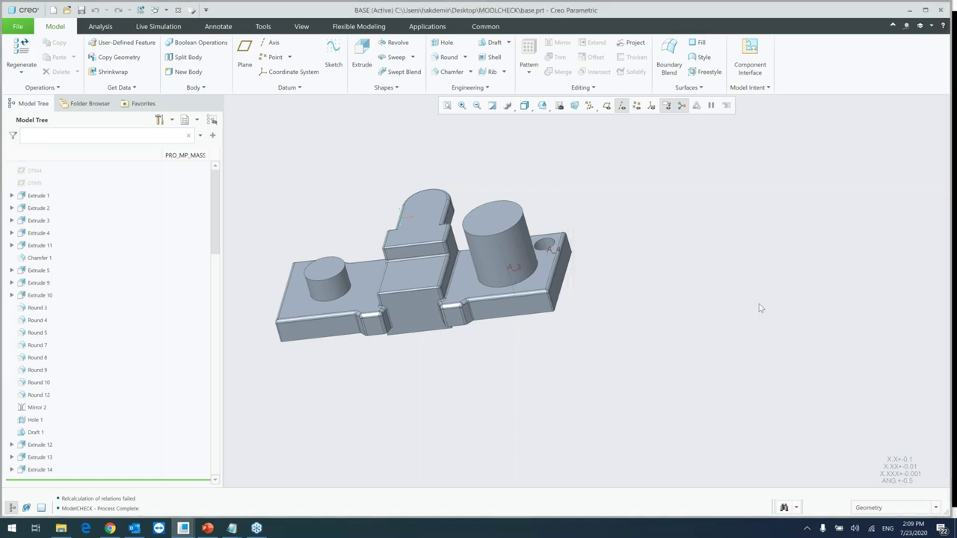
Return to the ModelCHECK Configuration Tool and examine the General checks of informatik.mcs
{"action": "mouse_move", "coordinate": [183, 529]}
{"action": "left_click", "coordinate": [213, 478]}
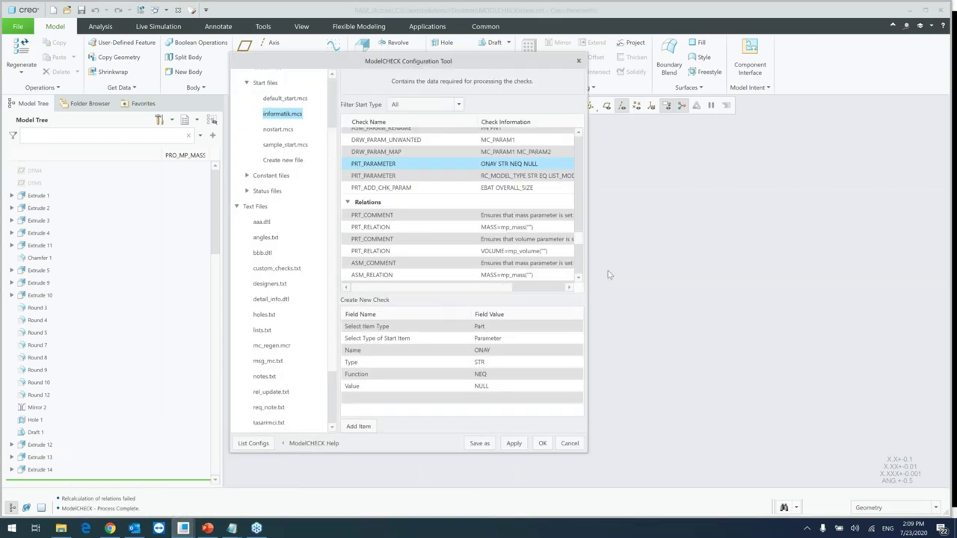
{"action": "scroll", "coordinate": [553, 238], "scroll_direction": "up", "scroll_amount": 5}
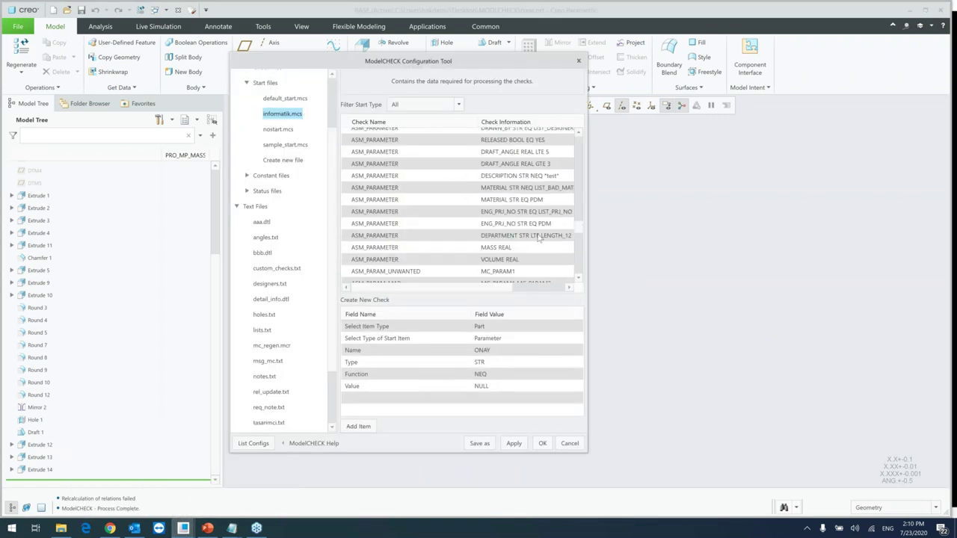
{"action": "scroll", "coordinate": [537, 237], "scroll_direction": "up", "scroll_amount": 10}
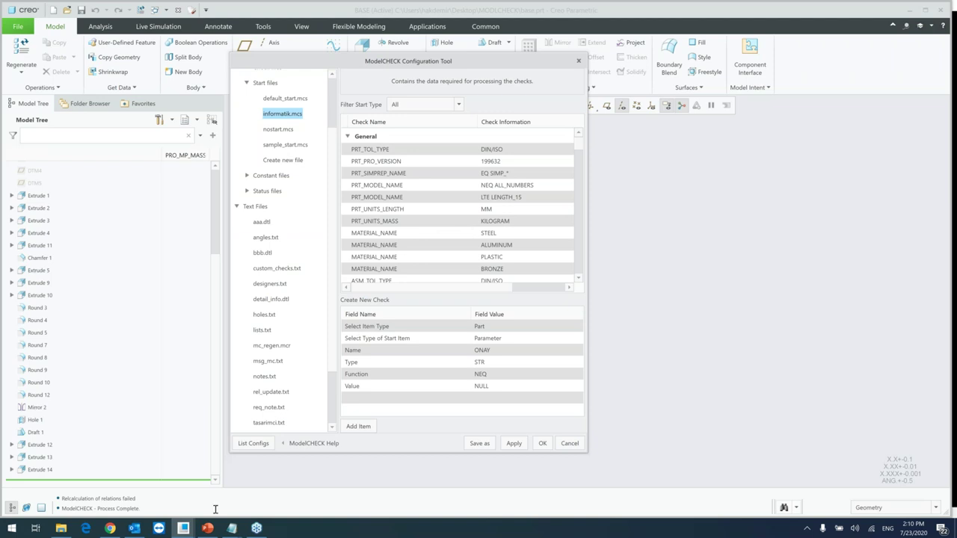
In the ModelCHECK report, expand the Material Names warning and view the materials offered for Master
{"action": "mouse_move", "coordinate": [183, 528]}
{"action": "left_click", "coordinate": [266, 482]}
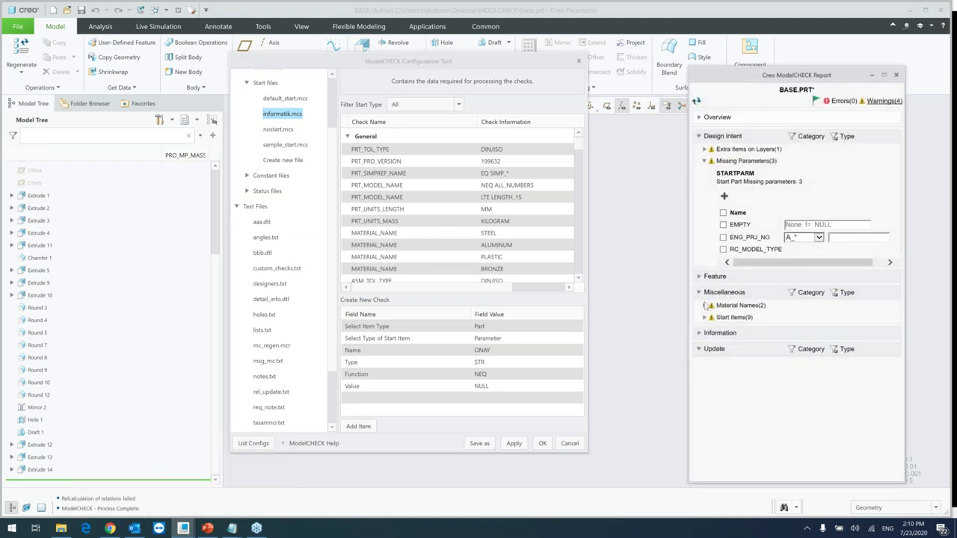
{"action": "left_click", "coordinate": [699, 138]}
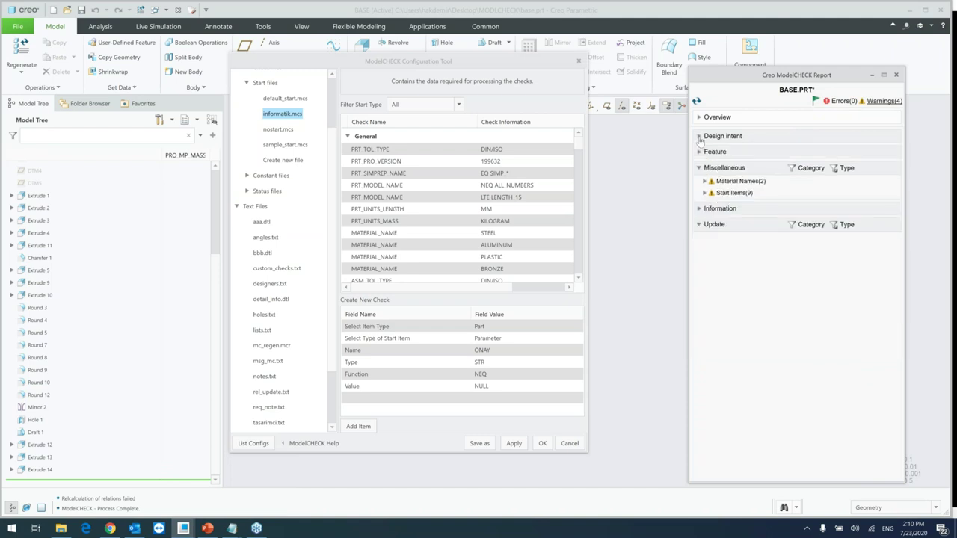
{"action": "left_click", "coordinate": [704, 182]}
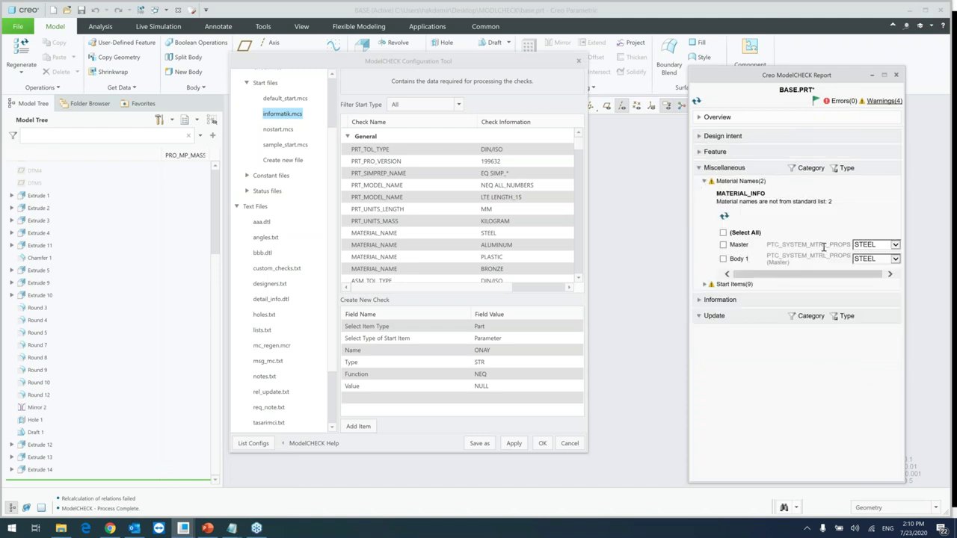
{"action": "left_click", "coordinate": [895, 245]}
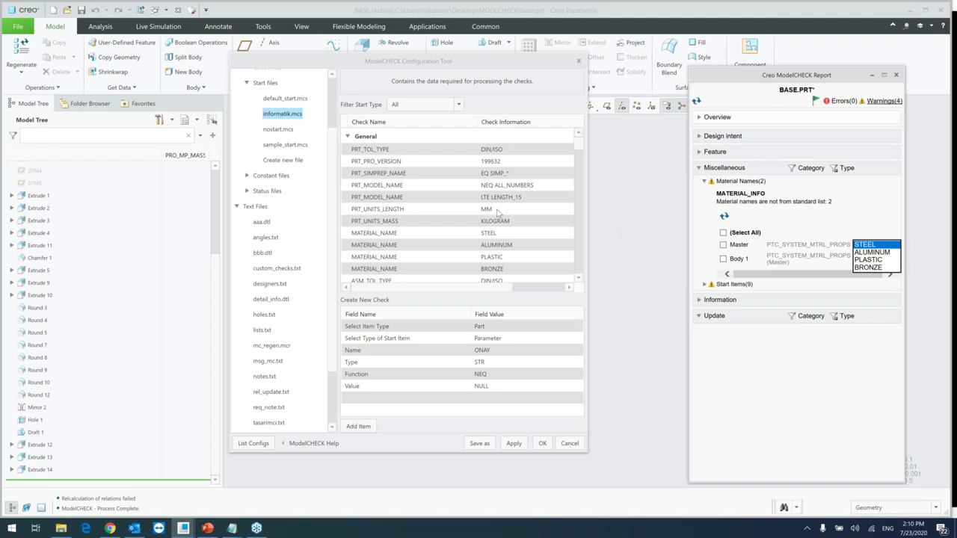
Delete the BRONZE material name check from informatik.mcs and save the start file
{"action": "scroll", "coordinate": [527, 237], "scroll_direction": "down", "scroll_amount": 1}
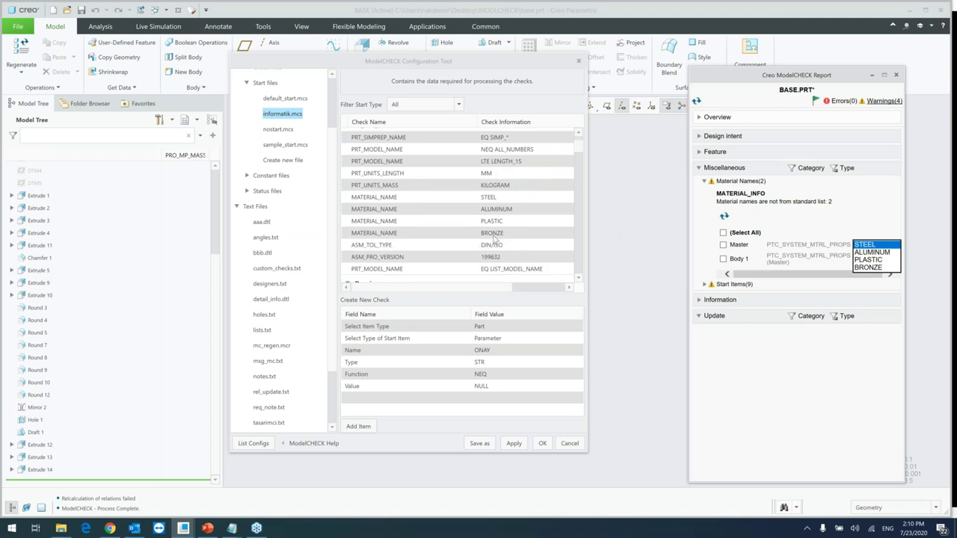
{"action": "left_click", "coordinate": [493, 237]}
{"action": "right_click", "coordinate": [404, 234]}
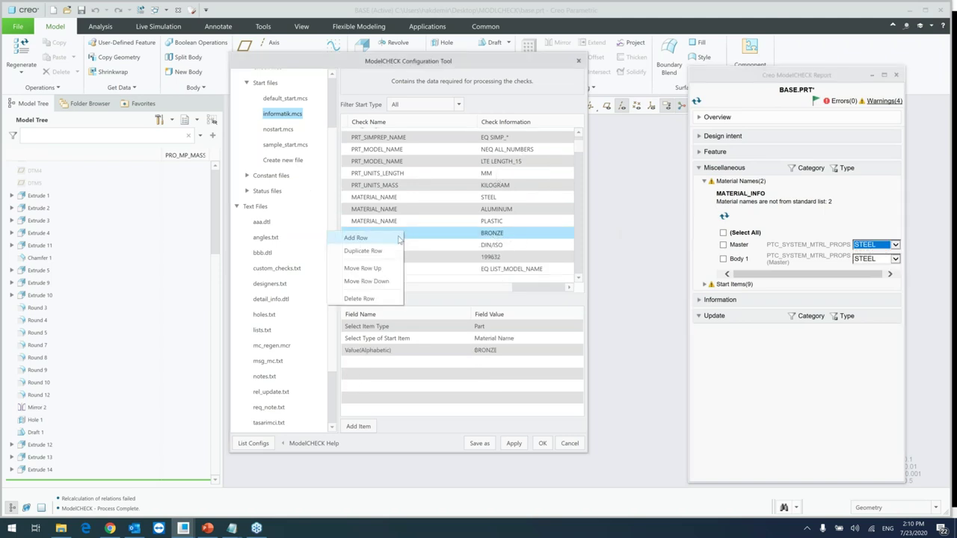
{"action": "left_click", "coordinate": [362, 298]}
{"action": "left_click", "coordinate": [515, 444]}
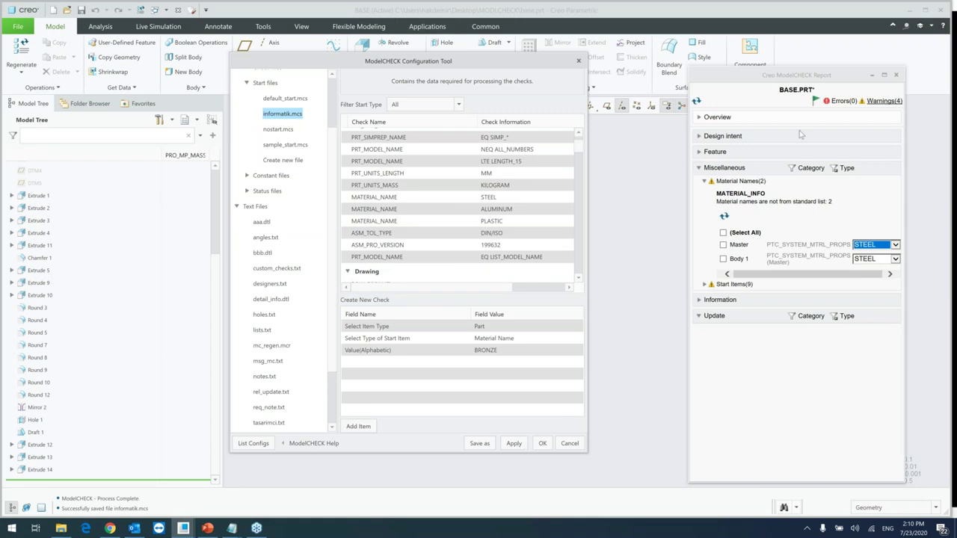
Rerun ModelCHECK and review the materials offered for Master under the Material Names warning
{"action": "left_click", "coordinate": [696, 101]}
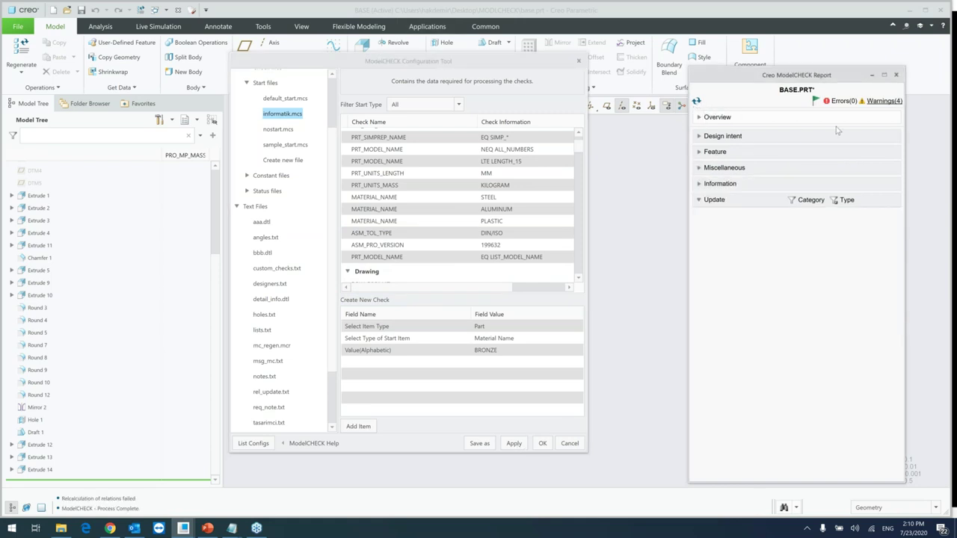
{"action": "left_click", "coordinate": [884, 101]}
{"action": "left_click", "coordinate": [702, 206]}
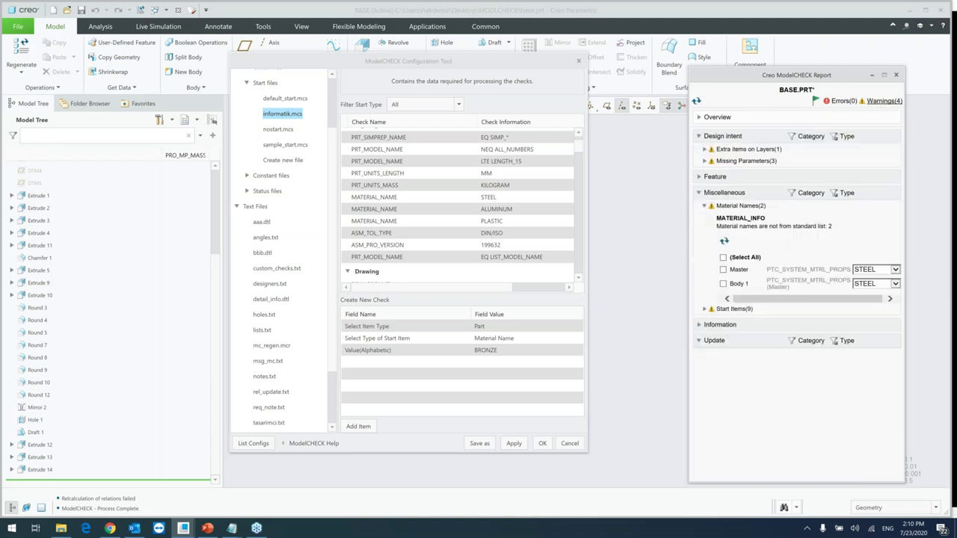
{"action": "left_click", "coordinate": [893, 271]}
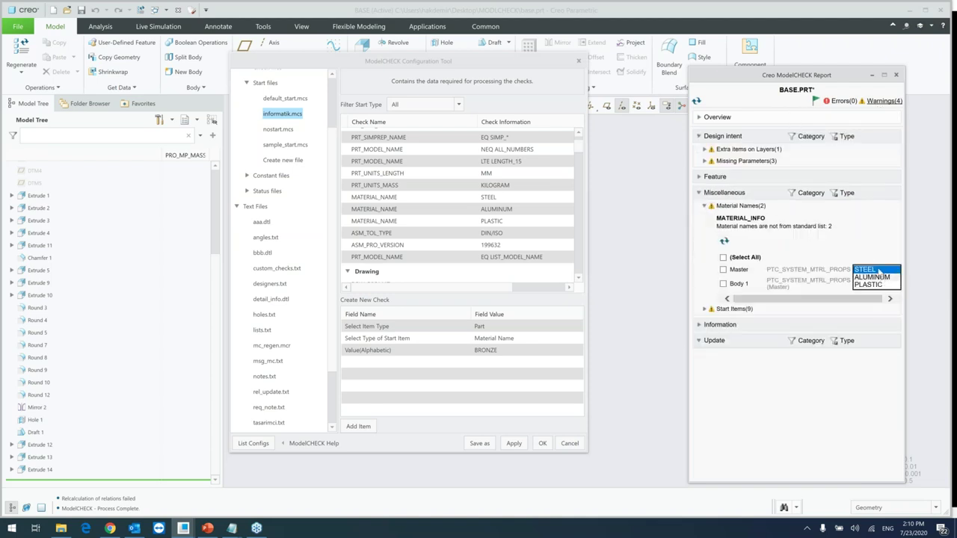
Add a new part material name row to the General checks in informatik.mcs and open its value for editing
{"action": "left_click", "coordinate": [502, 207]}
{"action": "left_click", "coordinate": [503, 222]}
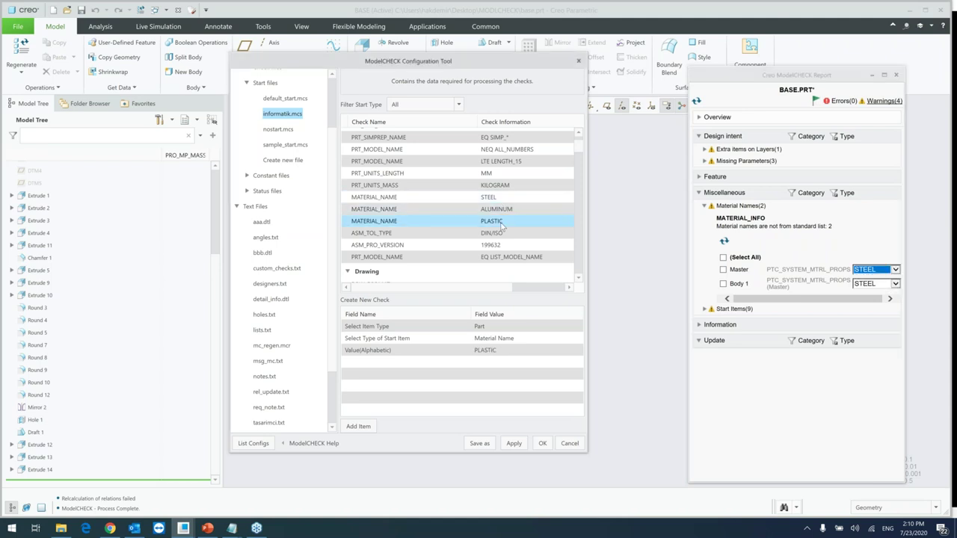
{"action": "right_click", "coordinate": [420, 222]}
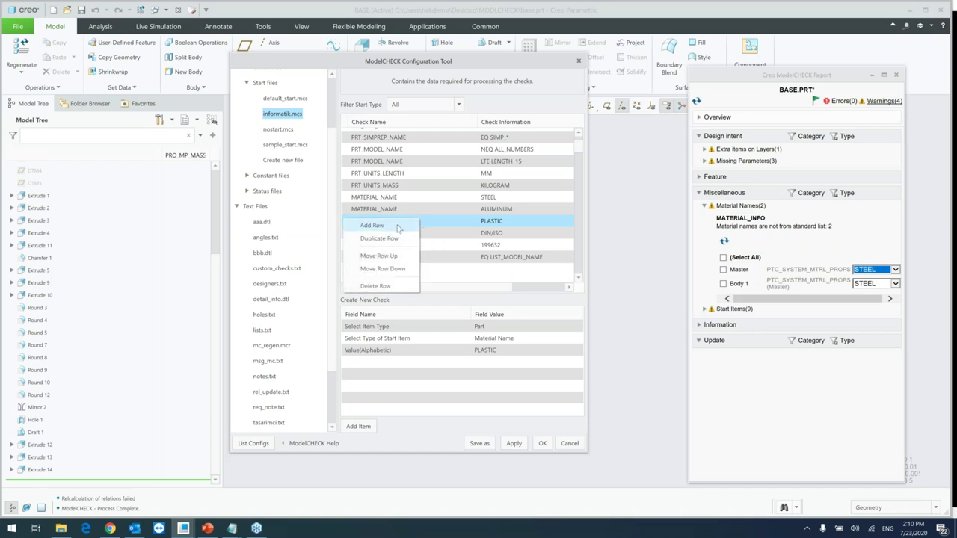
{"action": "left_click", "coordinate": [398, 228]}
{"action": "left_click", "coordinate": [490, 350]}
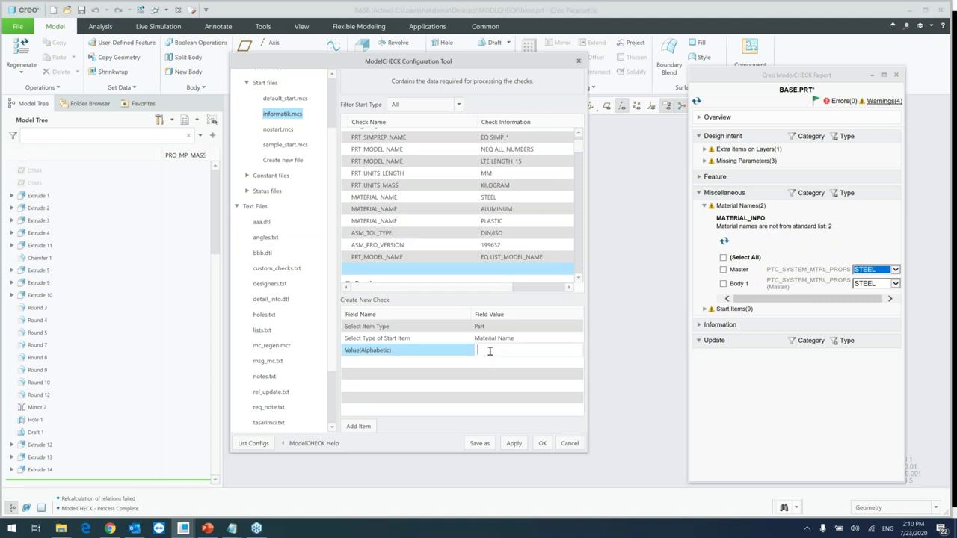